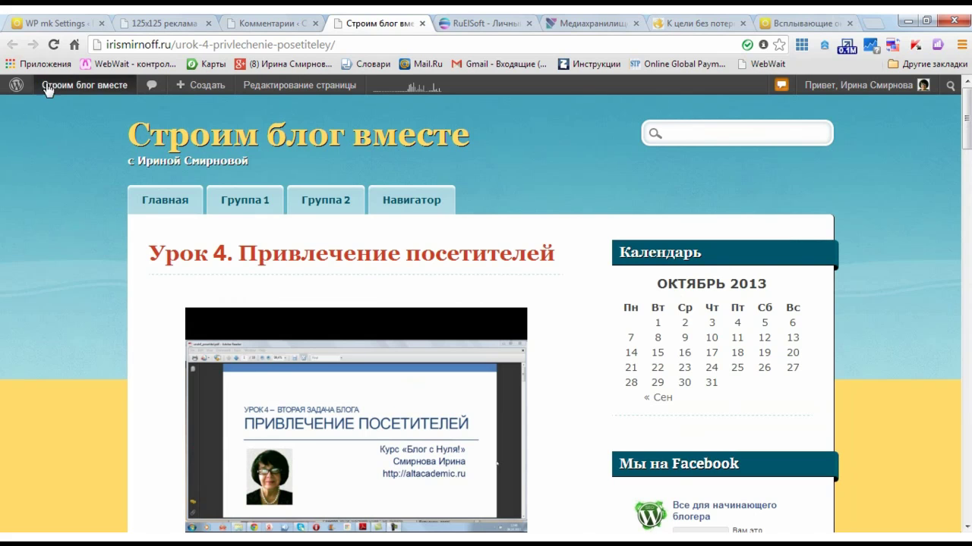
- Go to the blog's administration dashboard and open the Шорткоды plugin settings
mouse_move(63, 91)
left_click(55, 108)
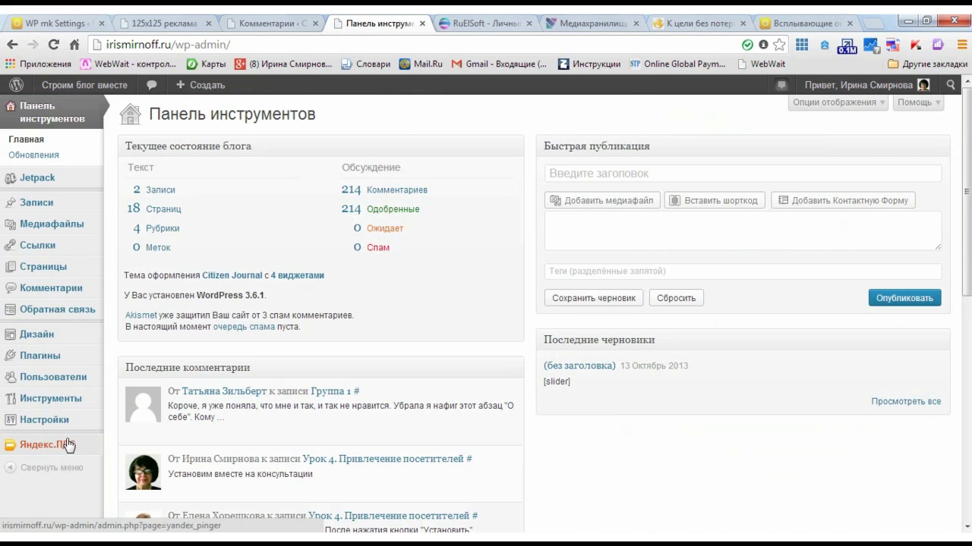
mouse_move(82, 358)
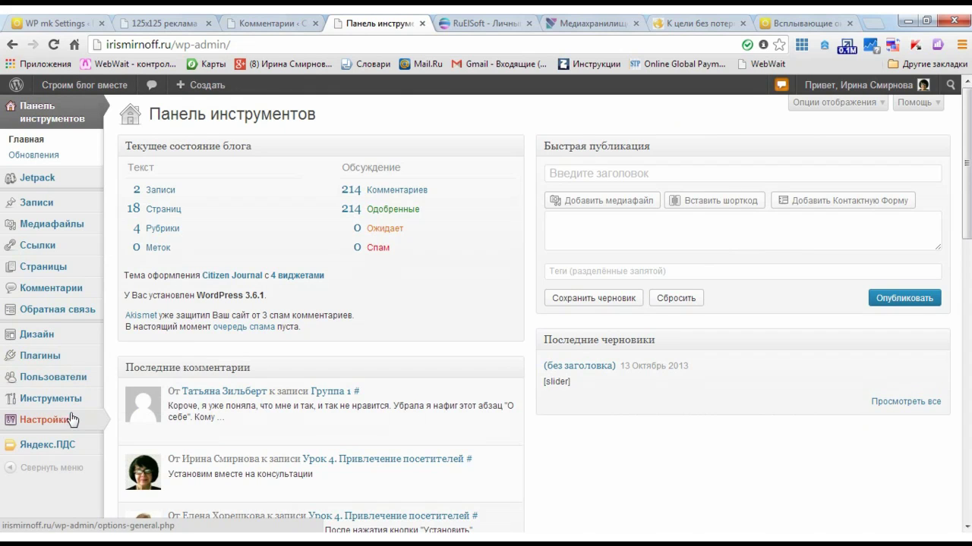
mouse_move(74, 426)
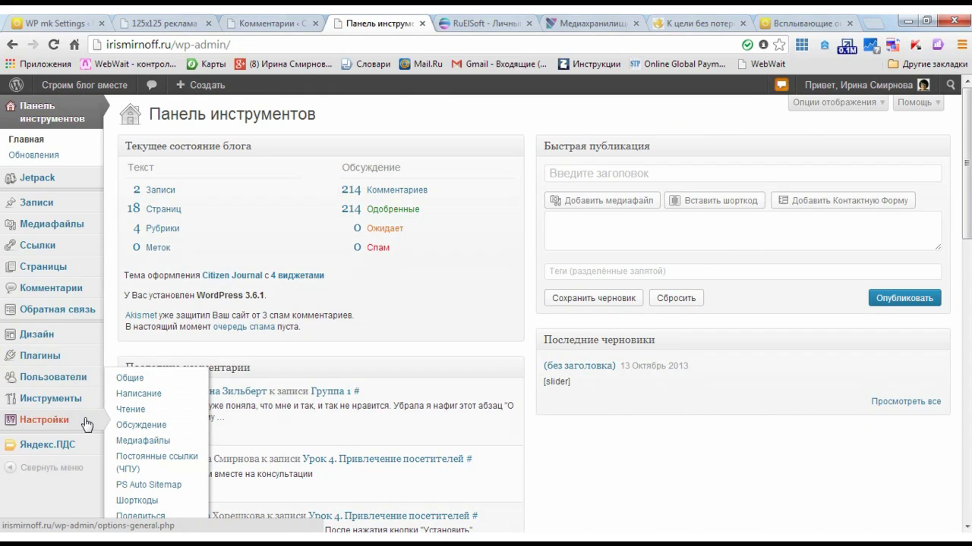
left_click(140, 502)
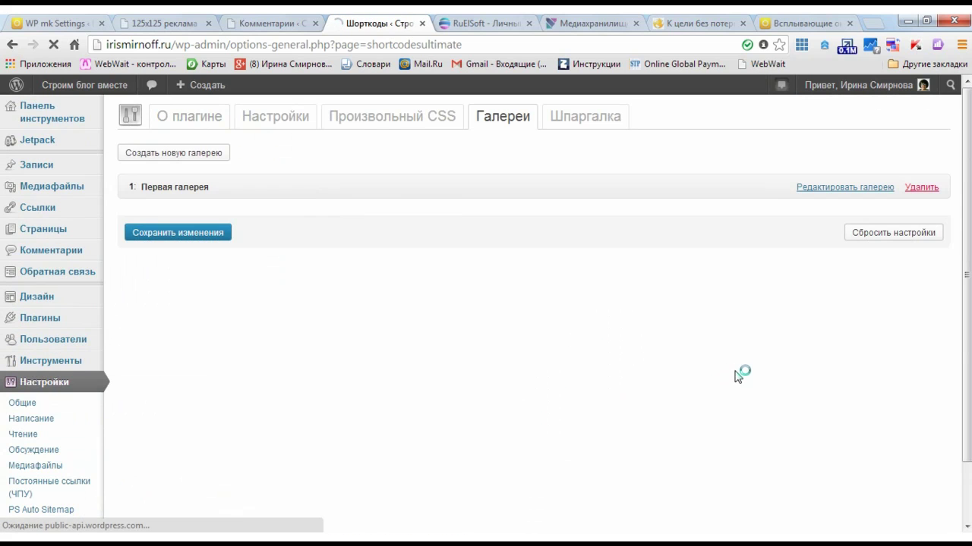
- Look through the plugin's О плагине, Настройки and Галереи pages, including the available skin options
left_click(201, 125)
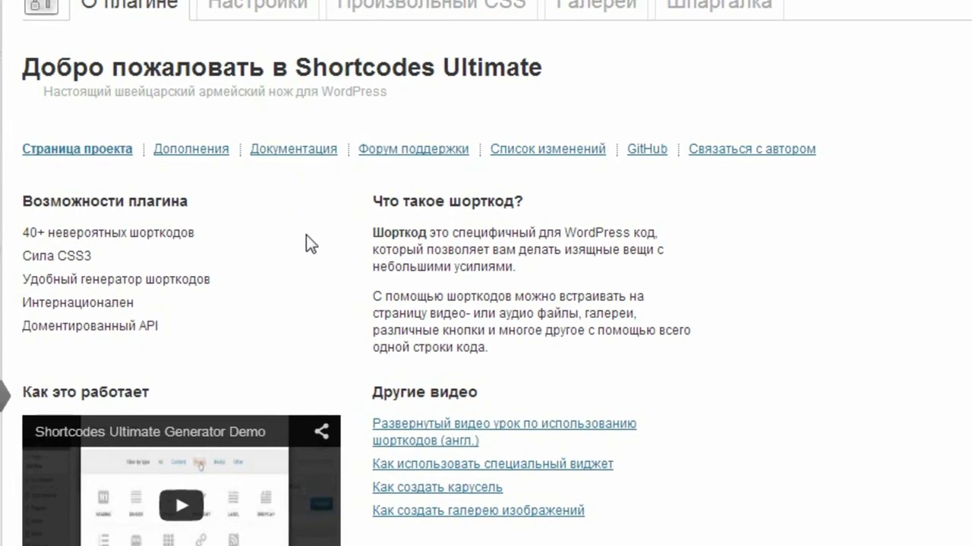
left_click(258, 38)
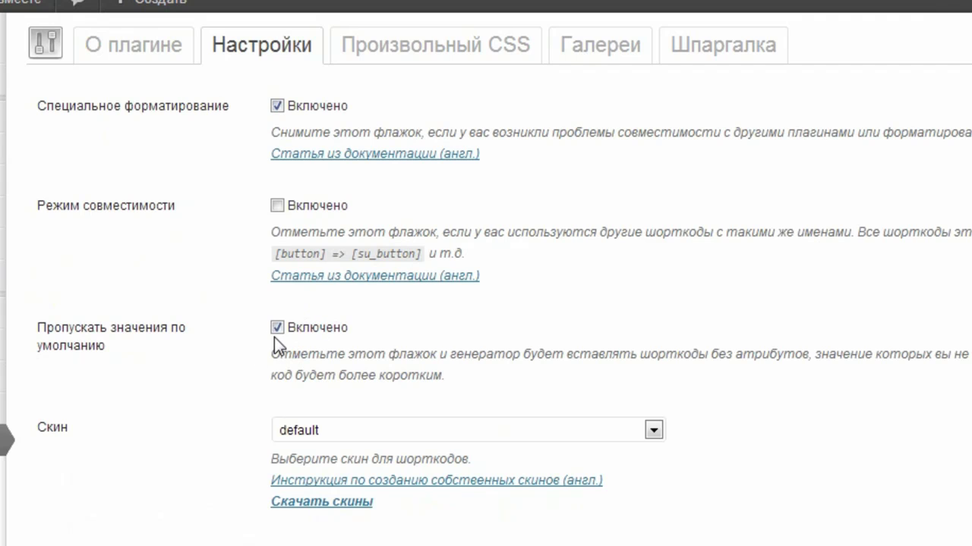
left_click(653, 430)
left_click(652, 430)
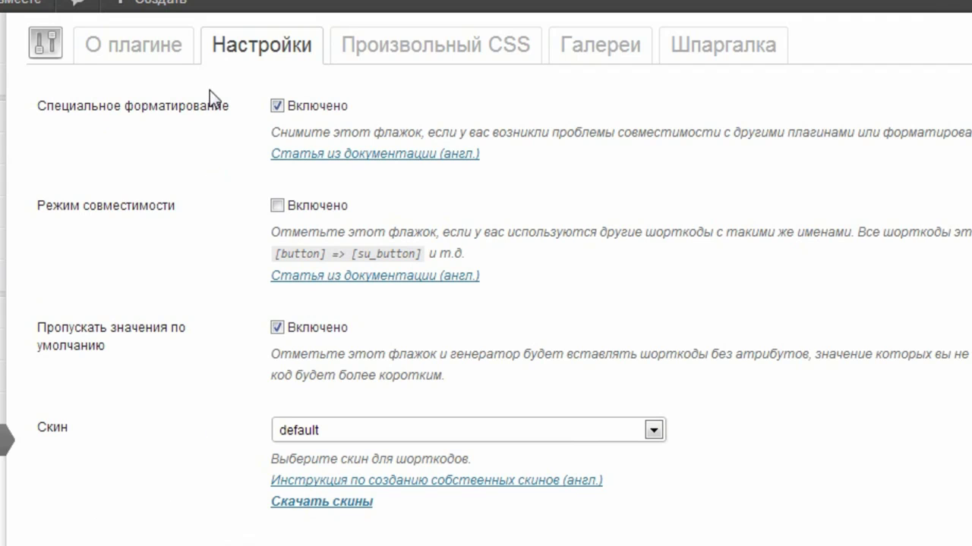
left_click(593, 53)
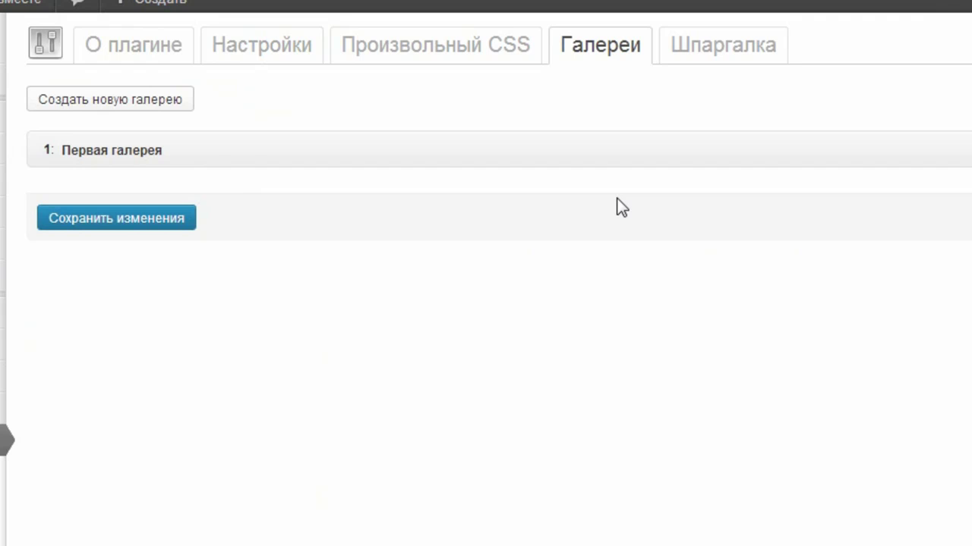
- Examine the Шпаргалка reference of shortcodes, their parameters and usage examples
left_click(719, 47)
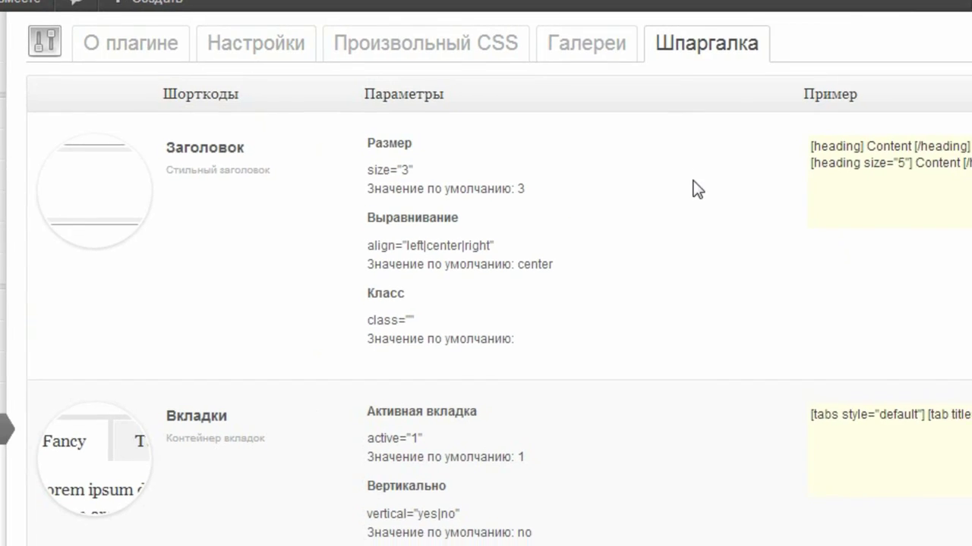
scroll(680, 135, "down", 15)
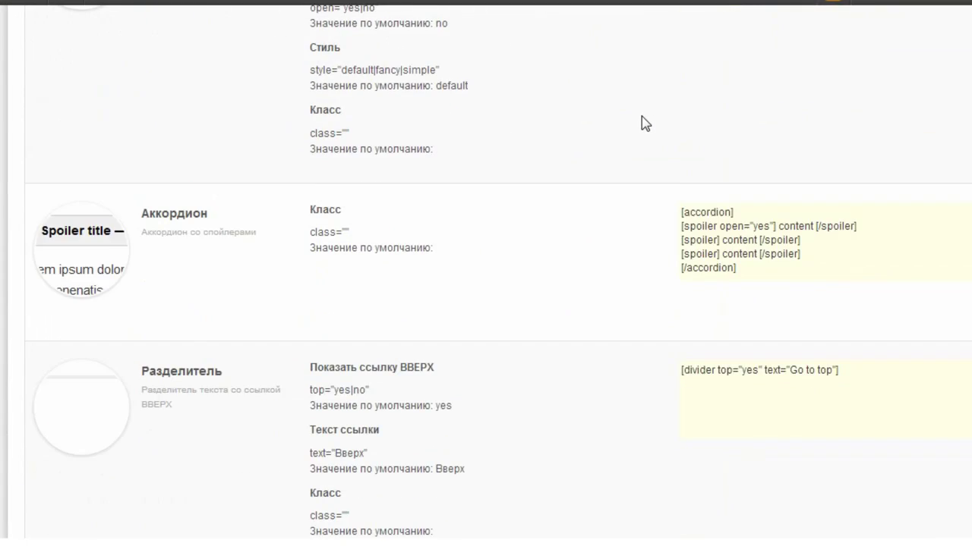
scroll(644, 123, "down", 20)
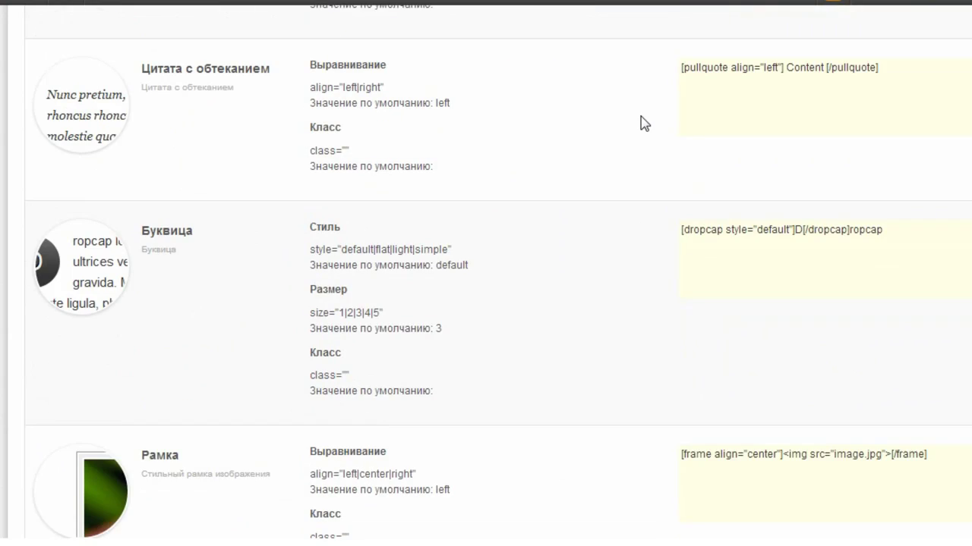
scroll(643, 123, "down", 15)
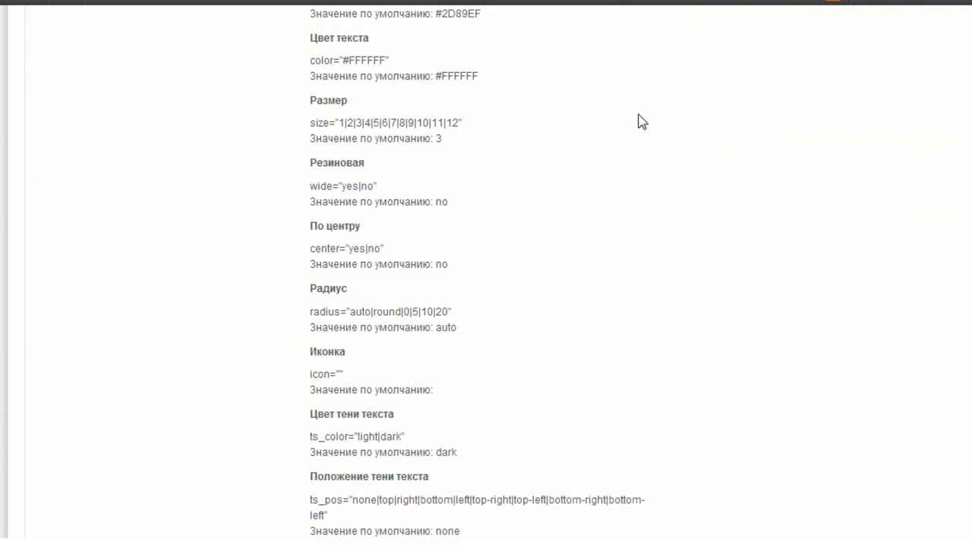
scroll(636, 123, "down", 6)
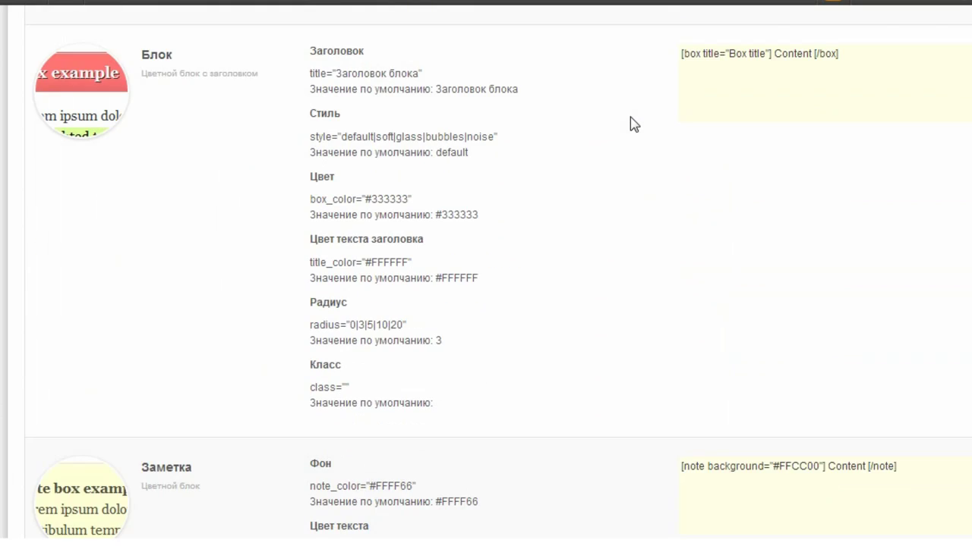
scroll(636, 123, "up", 15)
scroll(627, 96, "up", 20)
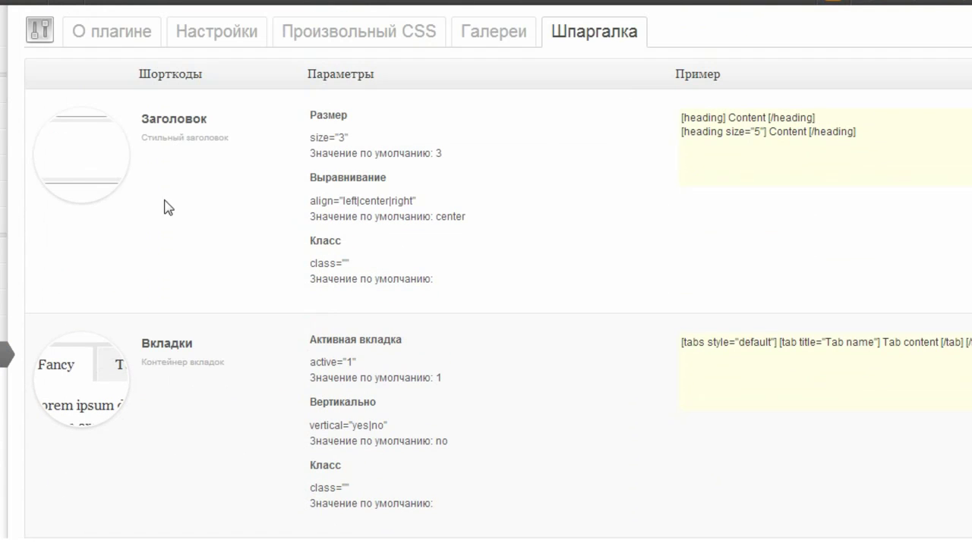
- Start a new post and open the shortcode generator for it
mouse_move(7, 83)
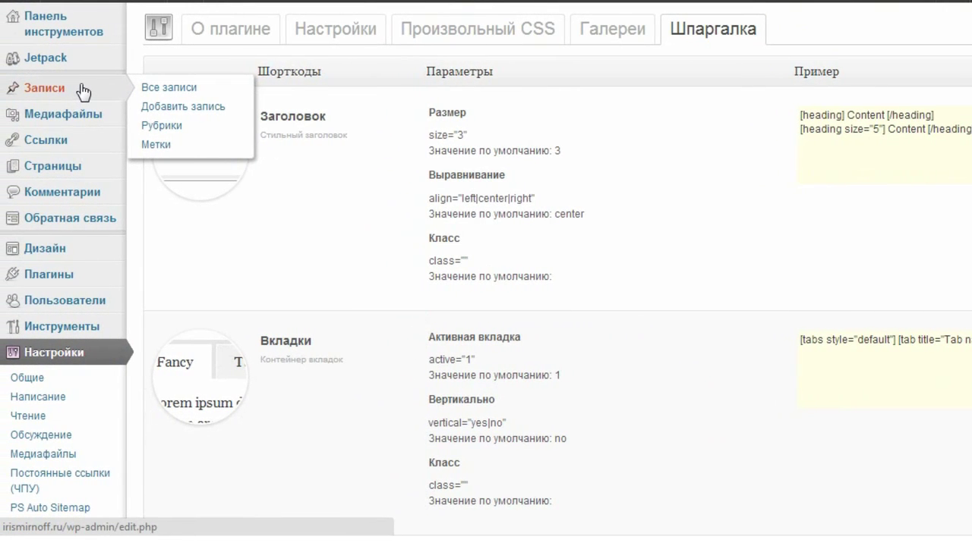
left_click(166, 106)
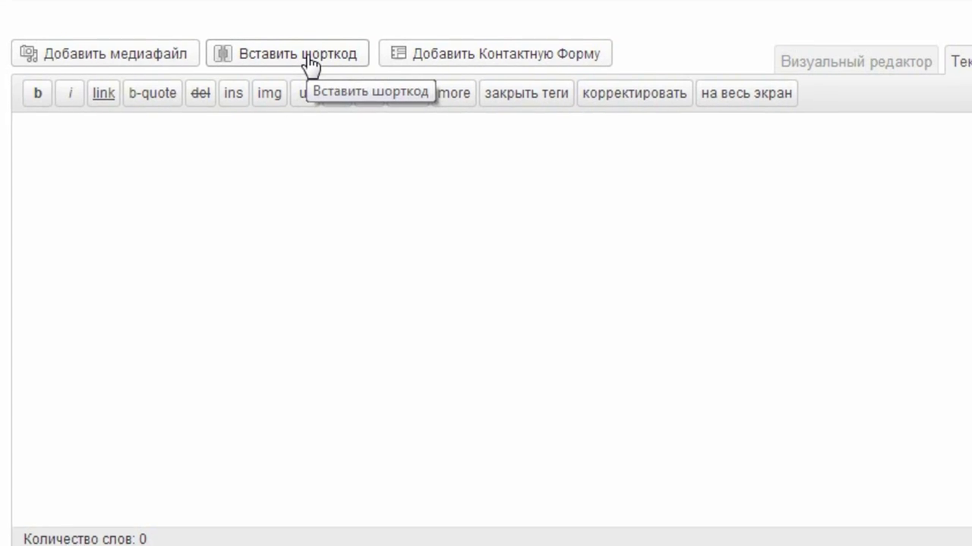
left_click(311, 61)
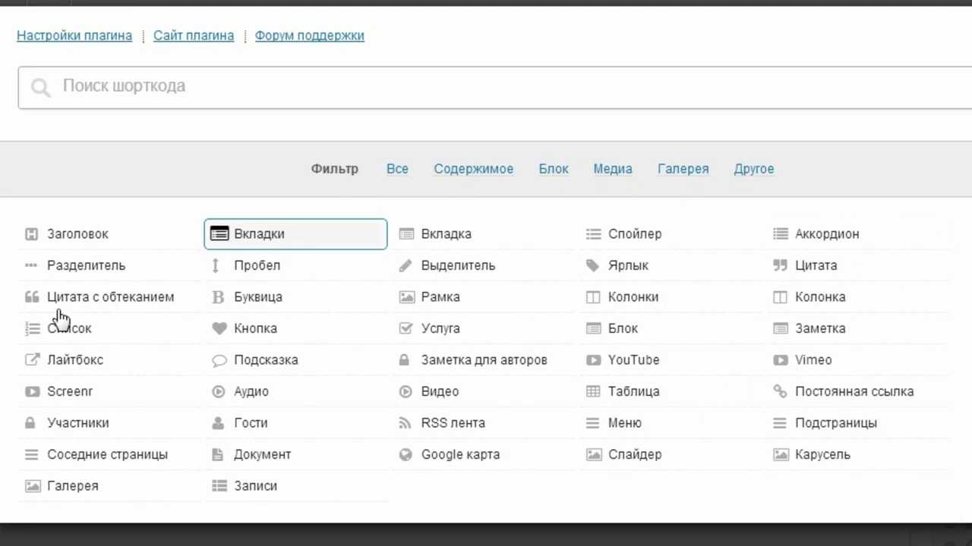
- Browse the shortcode generator by the filters Все, Содержимое, Блок, Медиа, Галерея and Другое
left_click(402, 170)
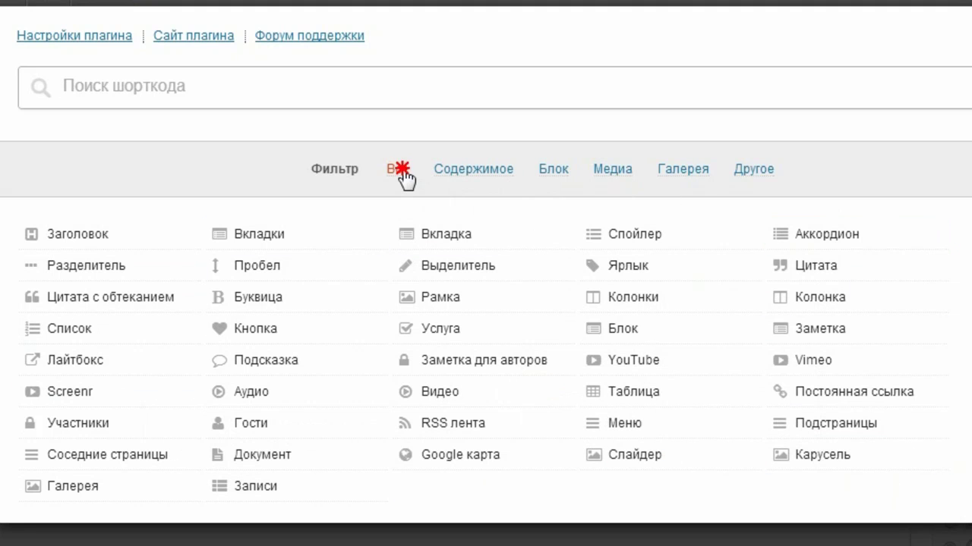
left_click(479, 173)
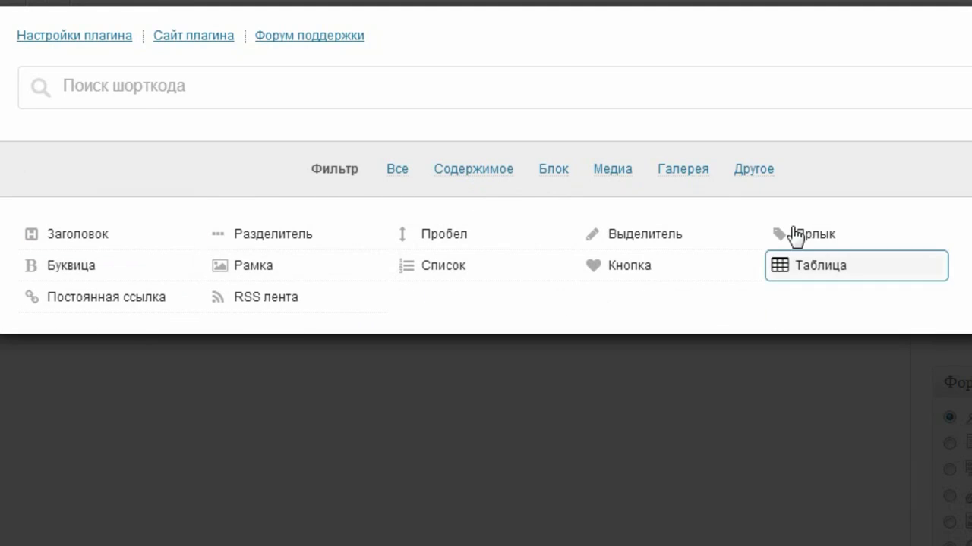
left_click(548, 178)
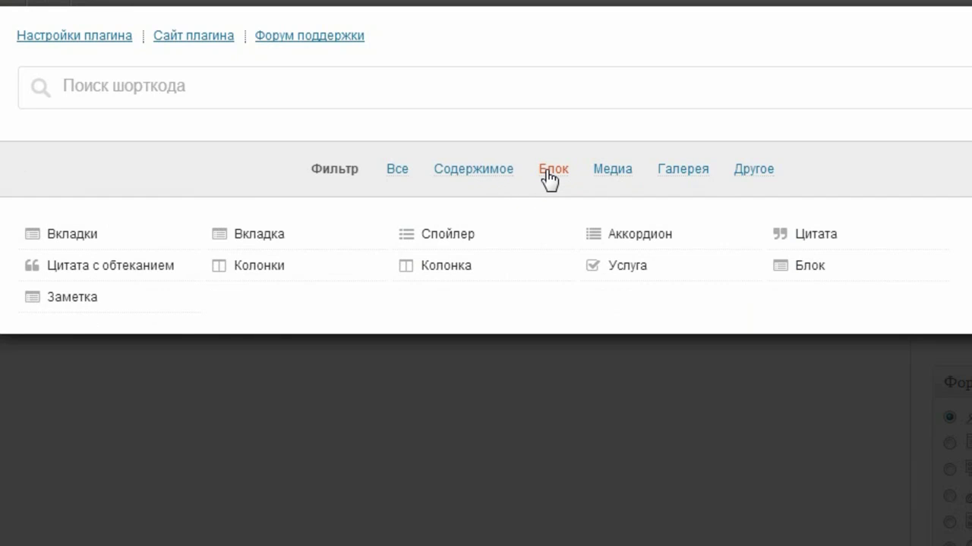
left_click(622, 176)
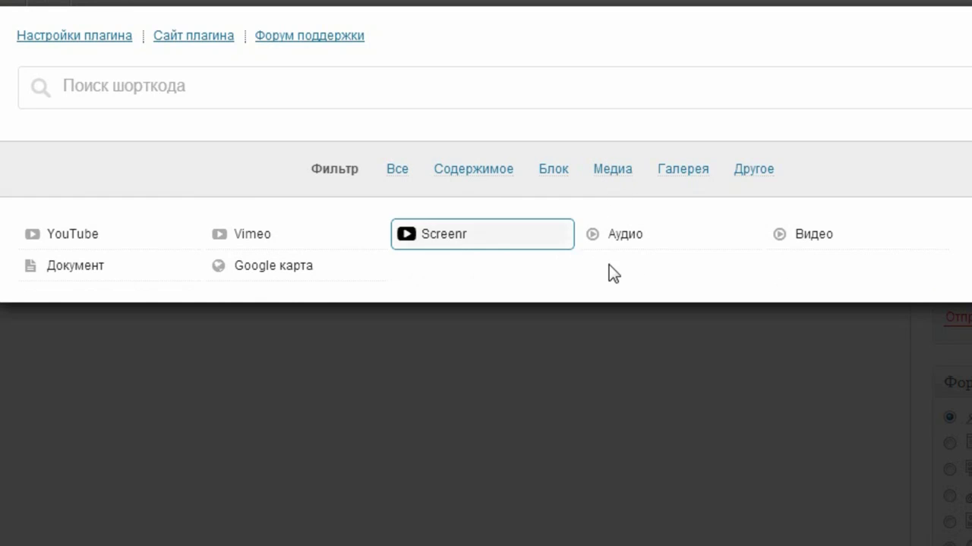
left_click(689, 179)
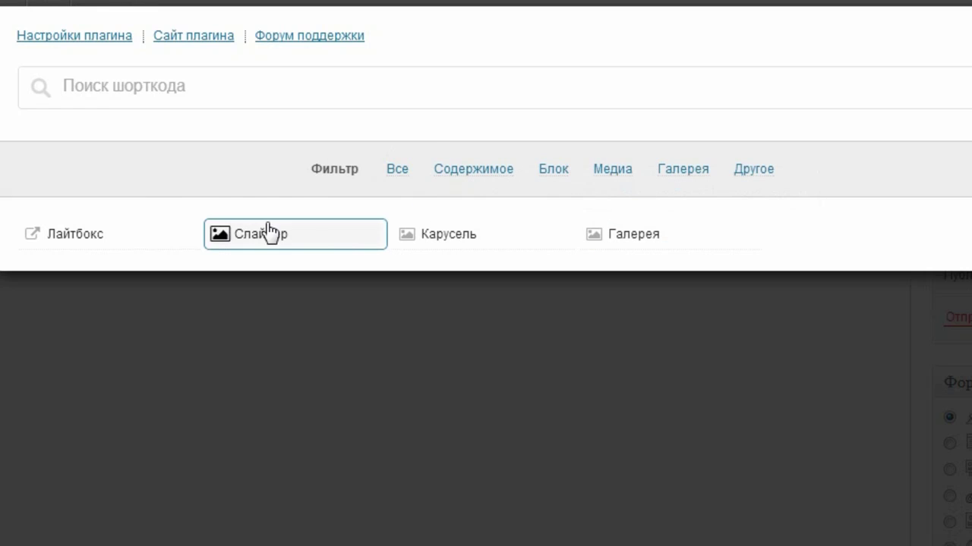
left_click(753, 171)
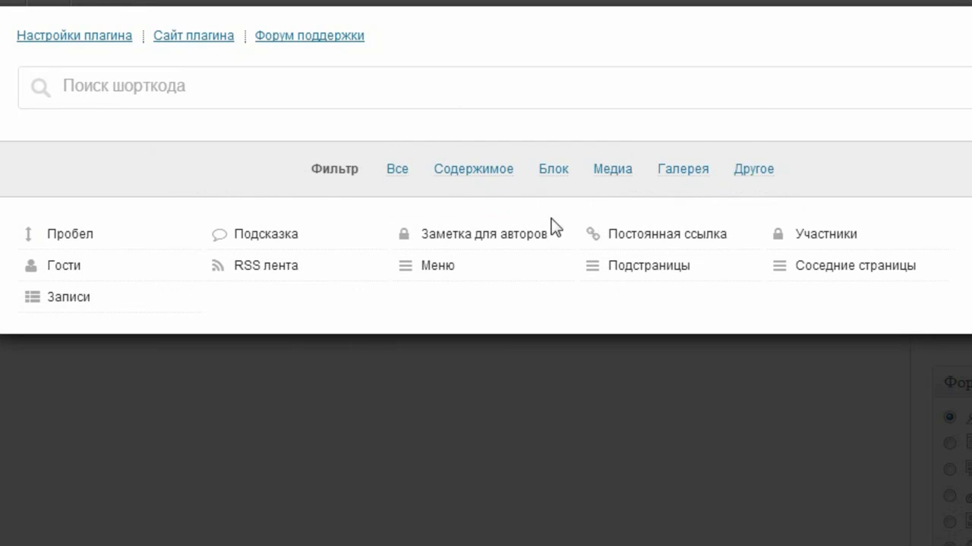
- Choose the Аудио shortcode from the Медиа category, review its options and play the player preview
left_click(612, 170)
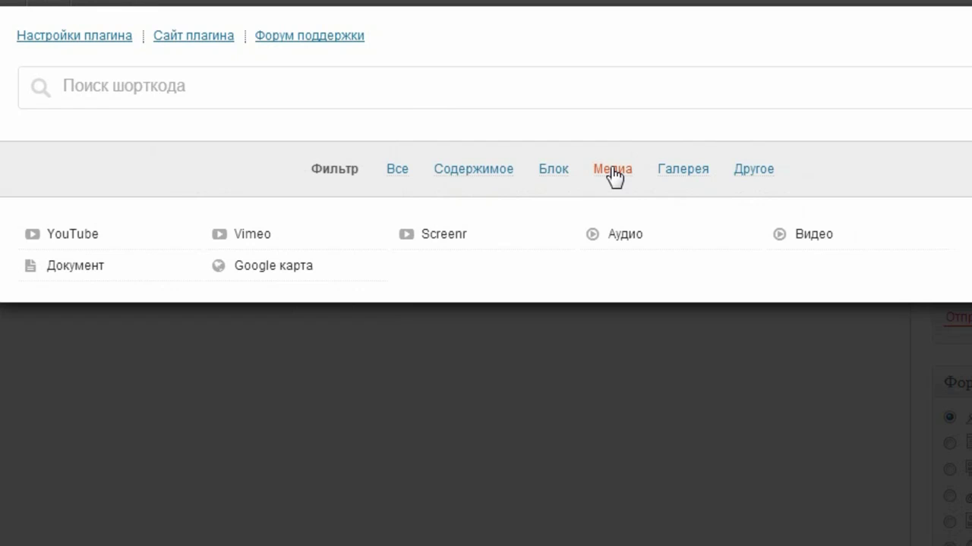
left_click(627, 236)
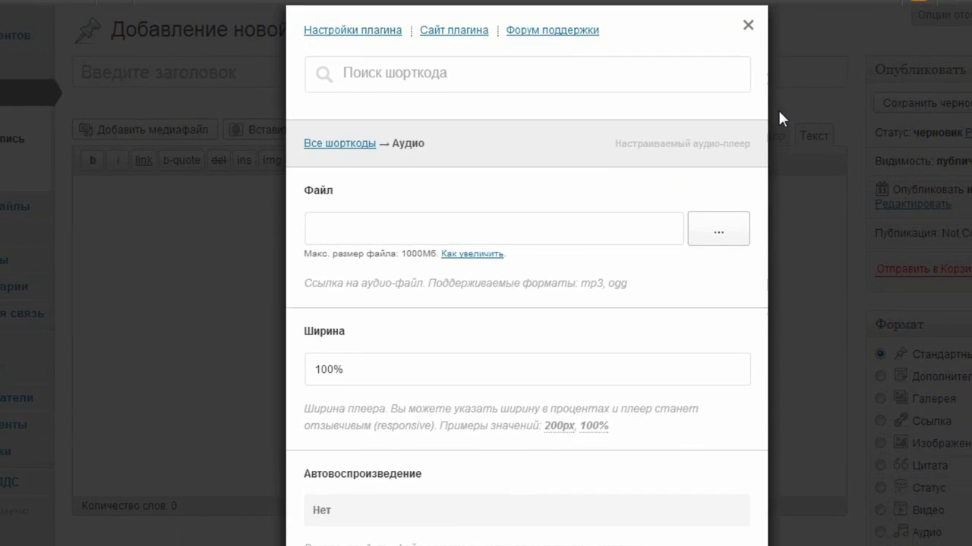
scroll(776, 110, "down", 3)
scroll(777, 112, "down", 3)
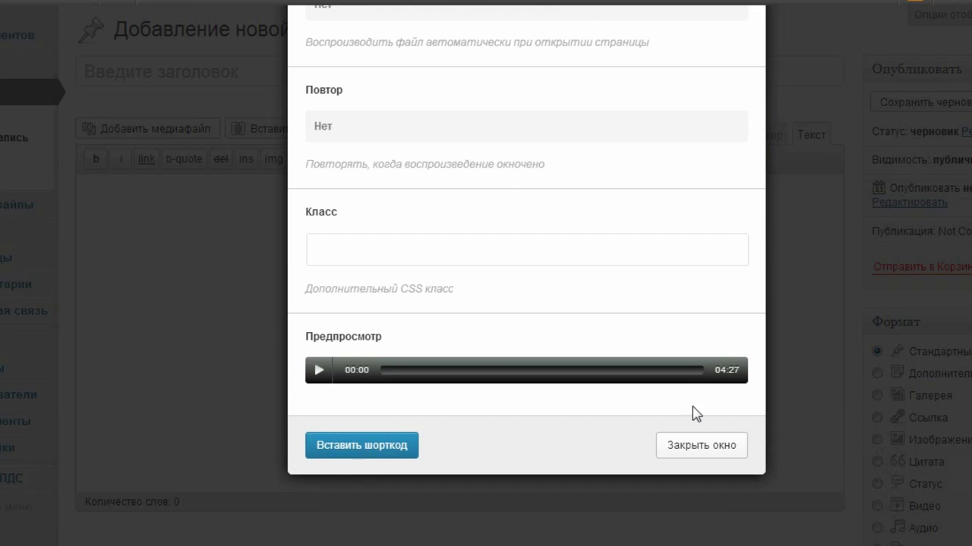
left_click(319, 373)
scroll(586, 301, "up", 7)
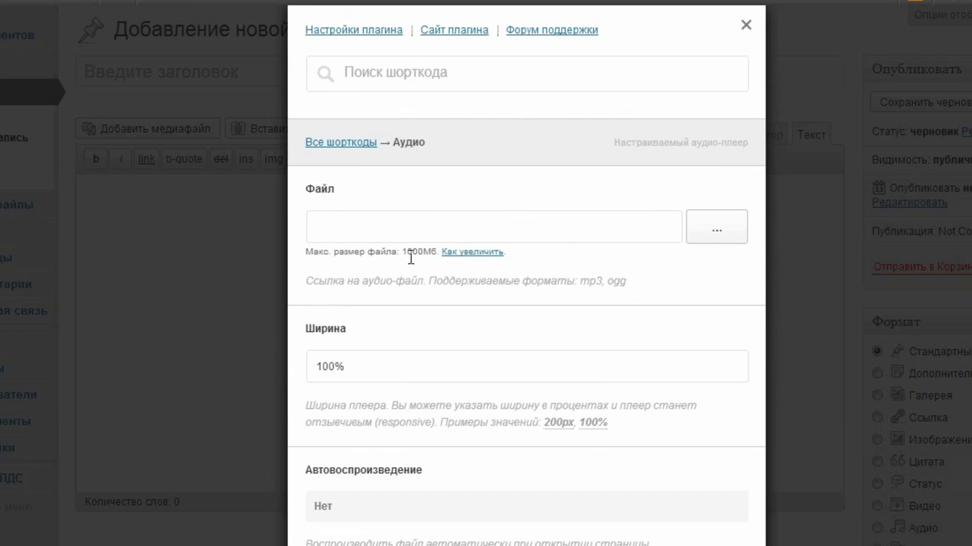
left_click(714, 231)
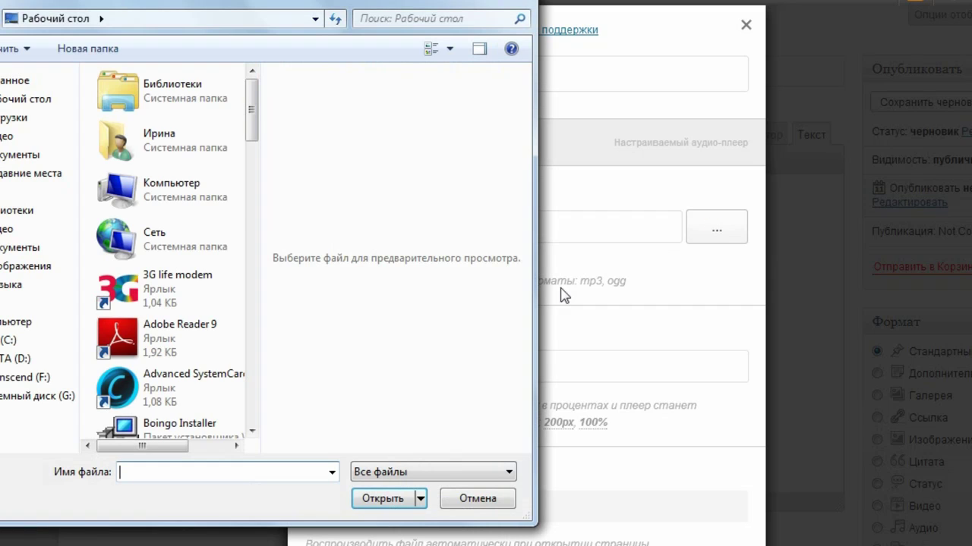
left_click(12, 119)
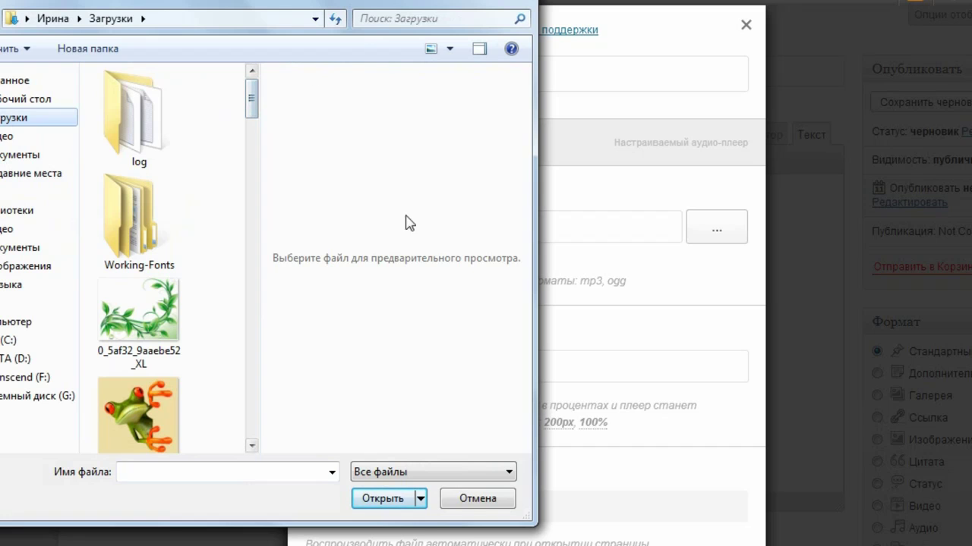
left_click(513, 4)
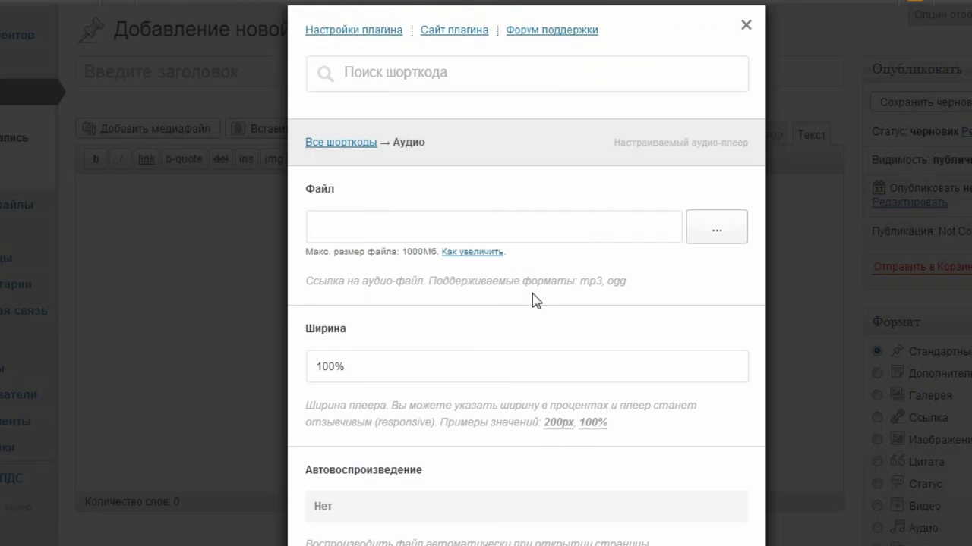
- Review the supported audio file formats and the player preview in the Аудио shortcode's settings
left_click_drag(578, 280, 625, 279)
scroll(718, 290, "down", 2)
scroll(568, 278, "down", 4)
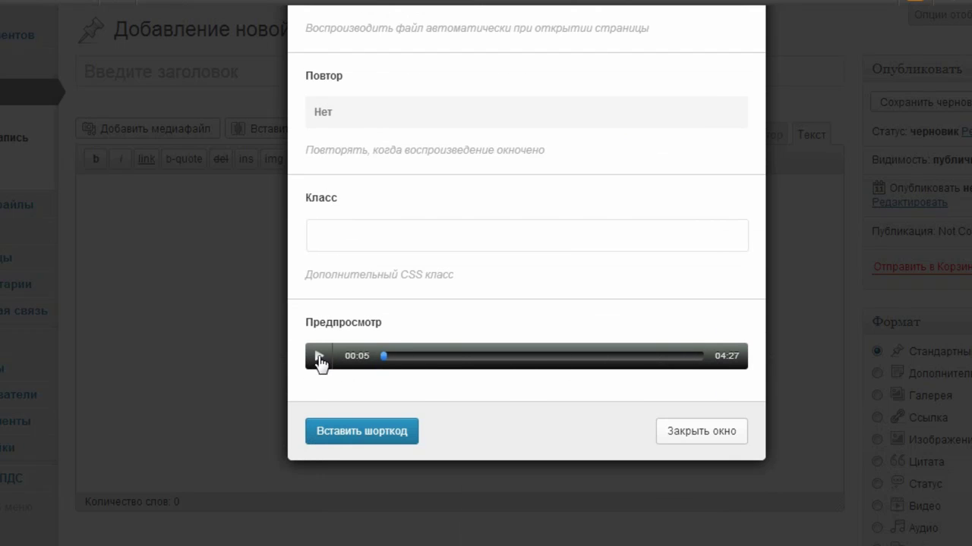
- Set the audio player's width (Ширина) to 40% and check its size in the preview
scroll(538, 259, "up", 4)
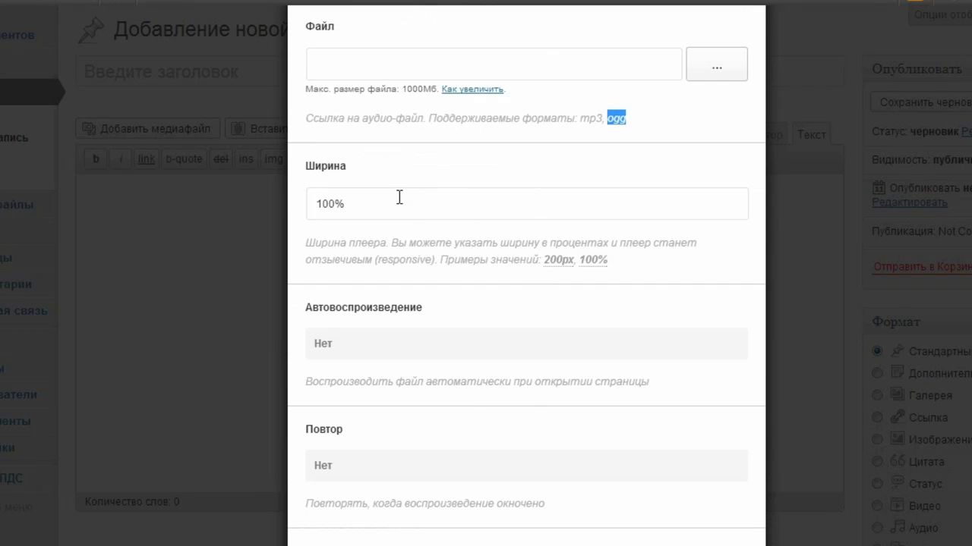
left_click_drag(318, 203, 334, 199)
type("40")
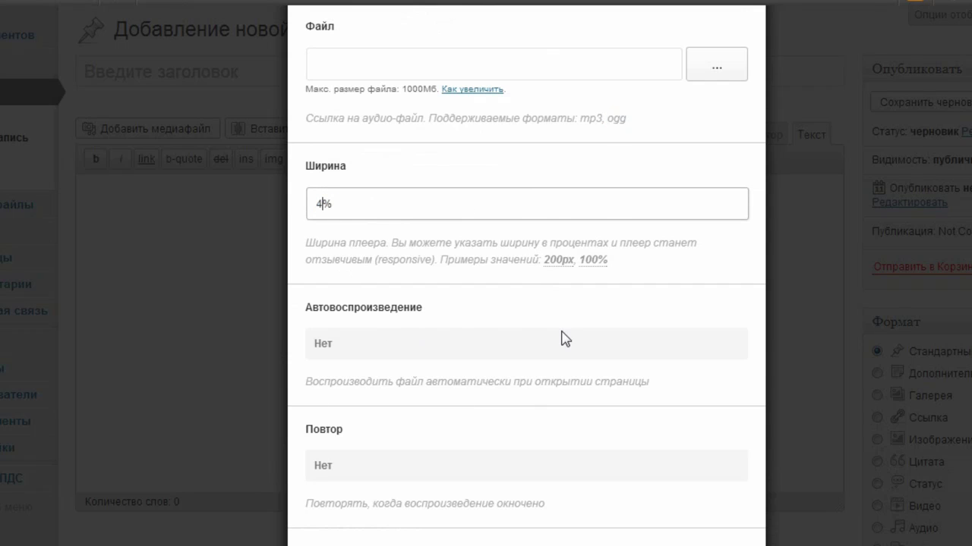
scroll(617, 304, "down", 5)
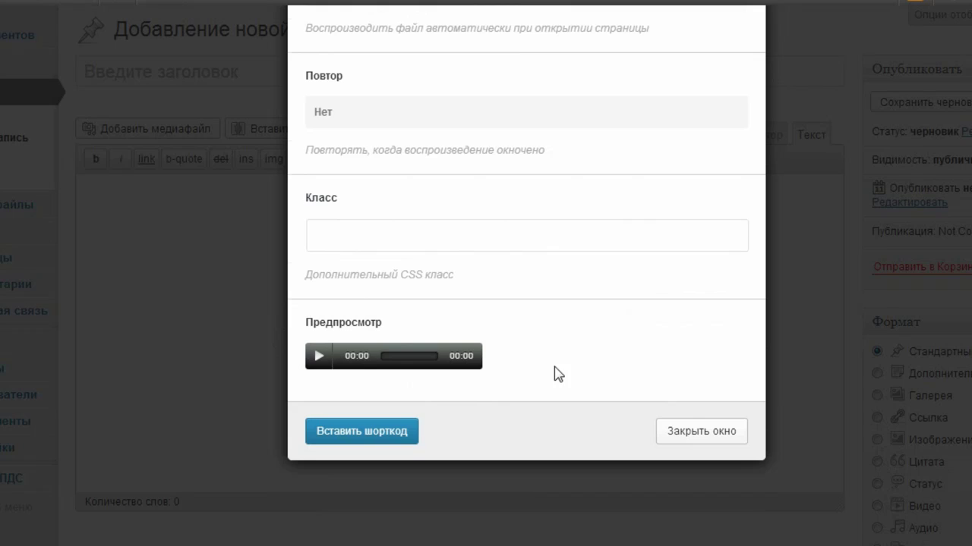
scroll(554, 367, "up", 5)
scroll(548, 338, "down", 1)
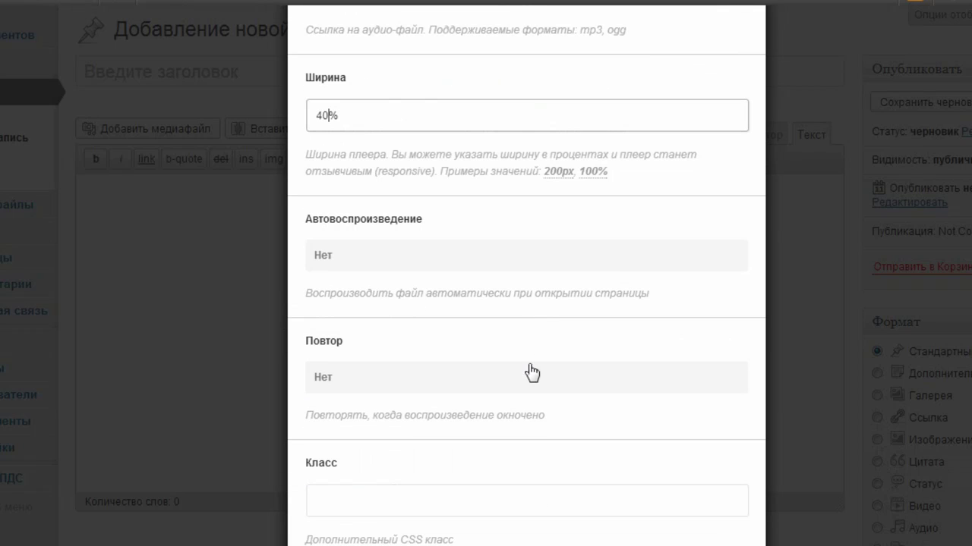
- Insert the audio shortcode with Автовоспроизведение turned on and publish the post
left_click(493, 268)
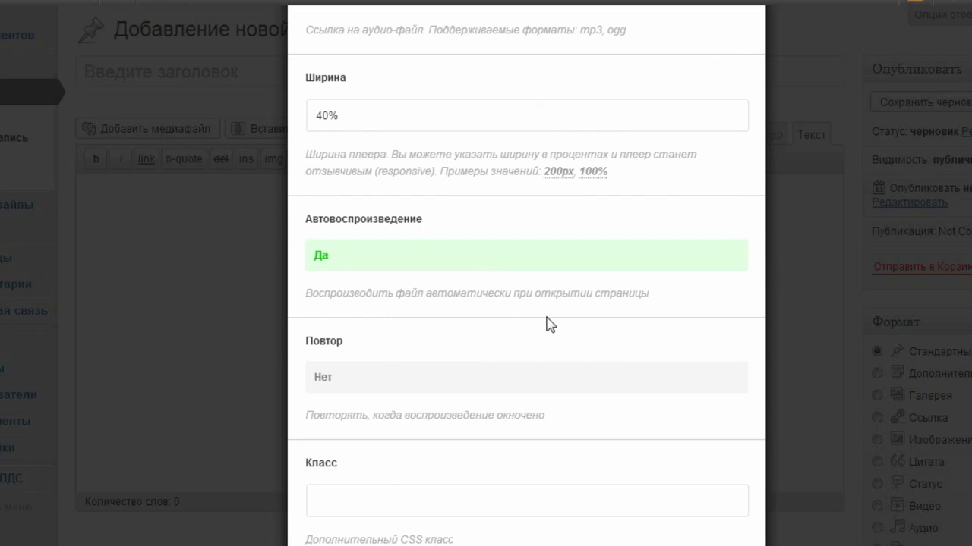
scroll(531, 304, "down", 1)
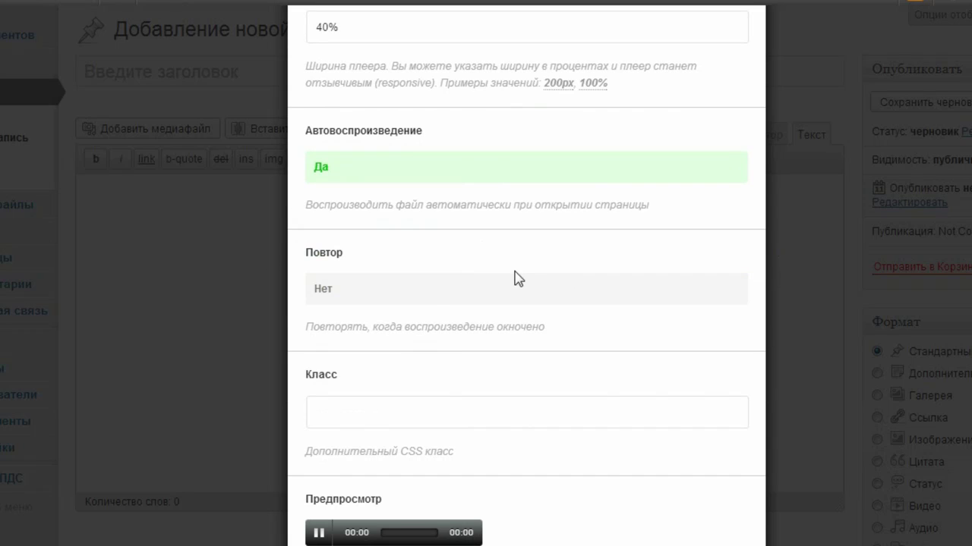
left_click(425, 293)
left_click(425, 293)
scroll(585, 300, "down", 2)
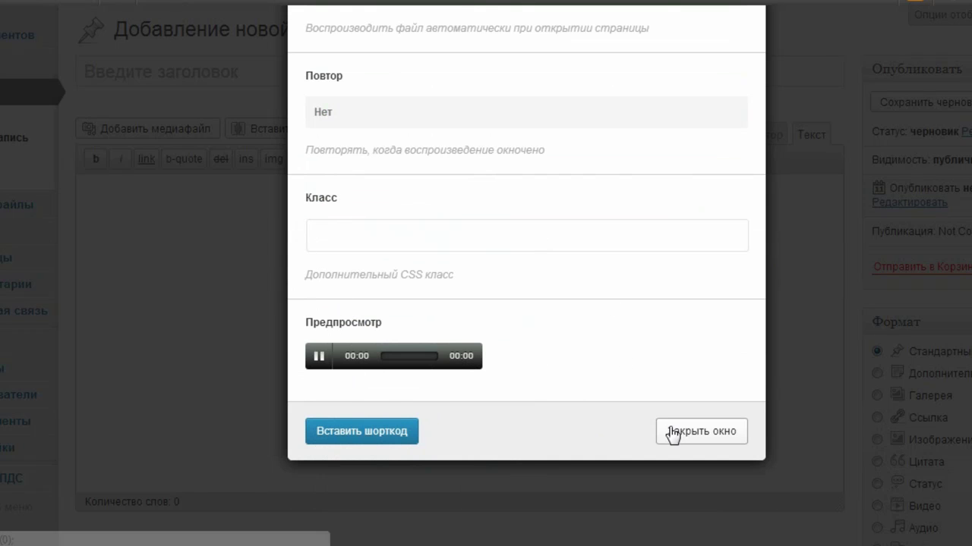
left_click(361, 431)
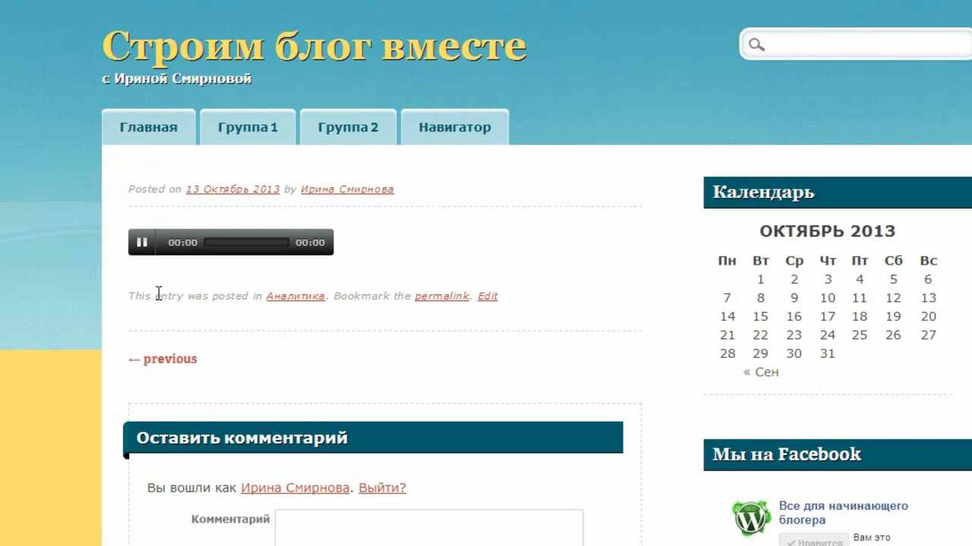
- Check the audio player's playback and pause control on the published page, and move that post to the trash
left_click(141, 244)
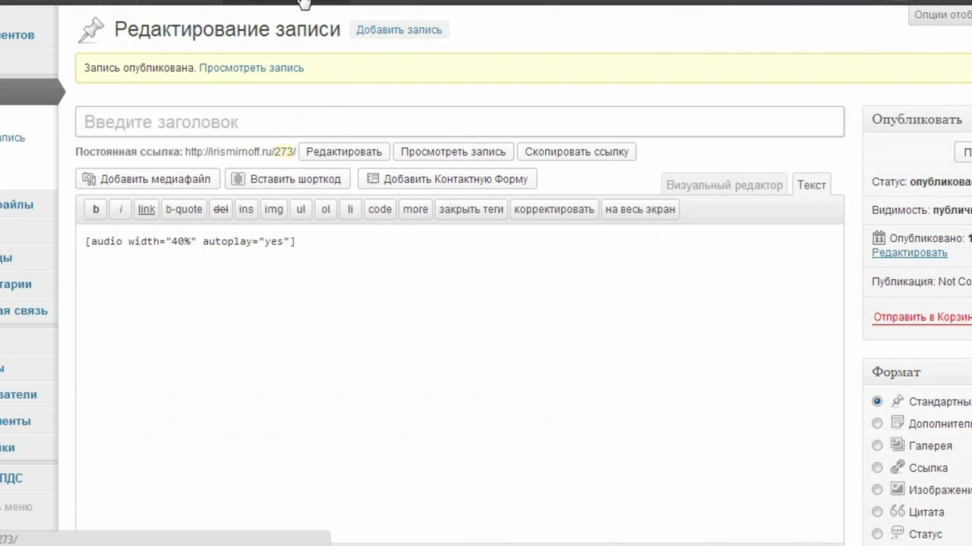
left_click(303, 3)
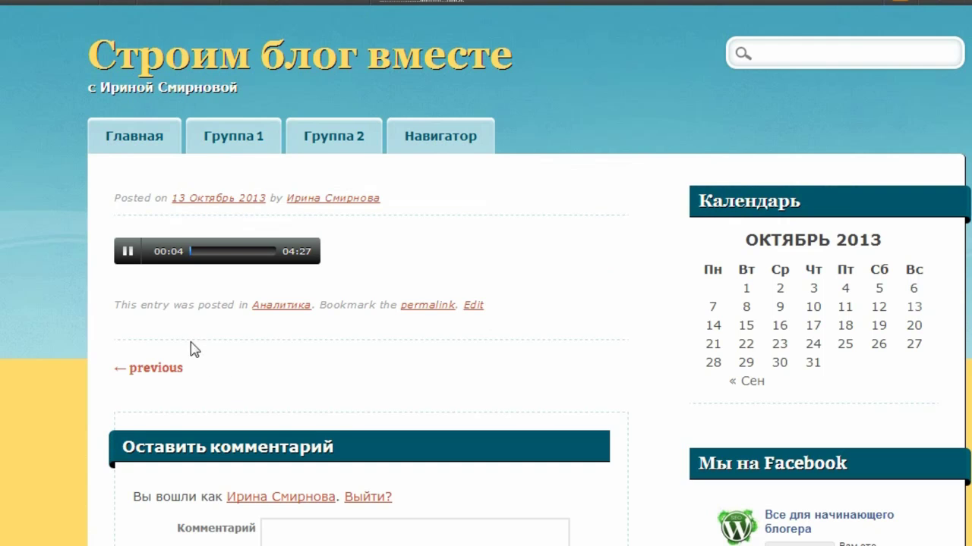
left_click(128, 252)
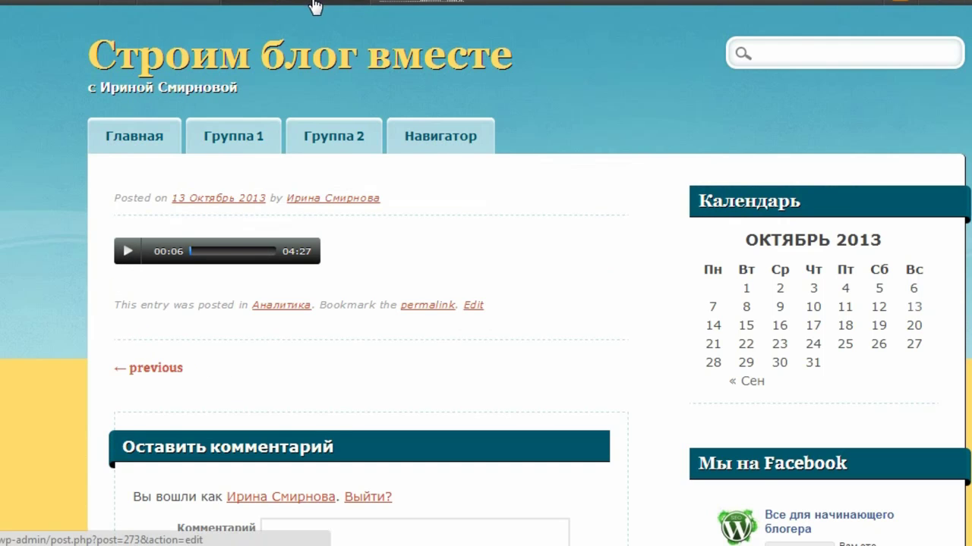
left_click(319, 2)
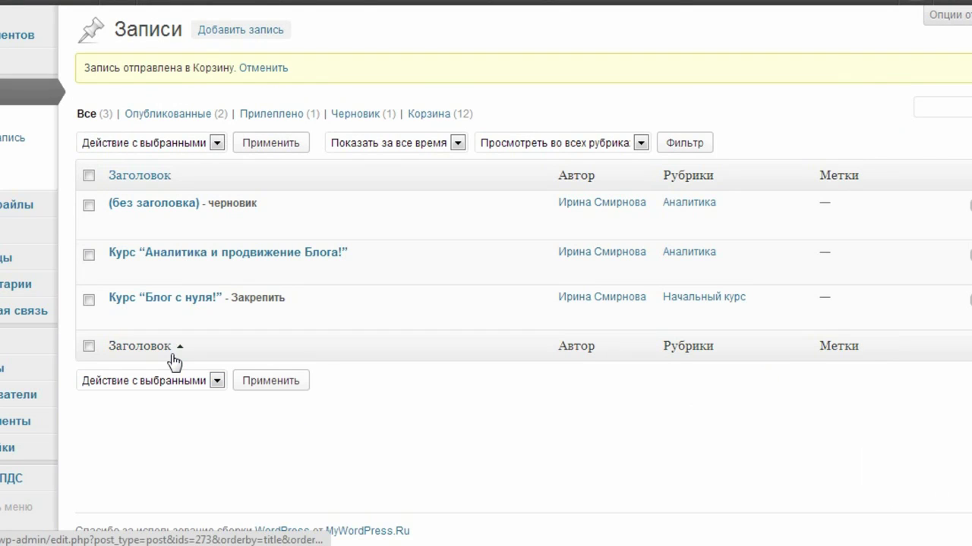
- Open the untitled draft from the Записи list for editing and cut out its [slider] shortcode
mouse_move(138, 225)
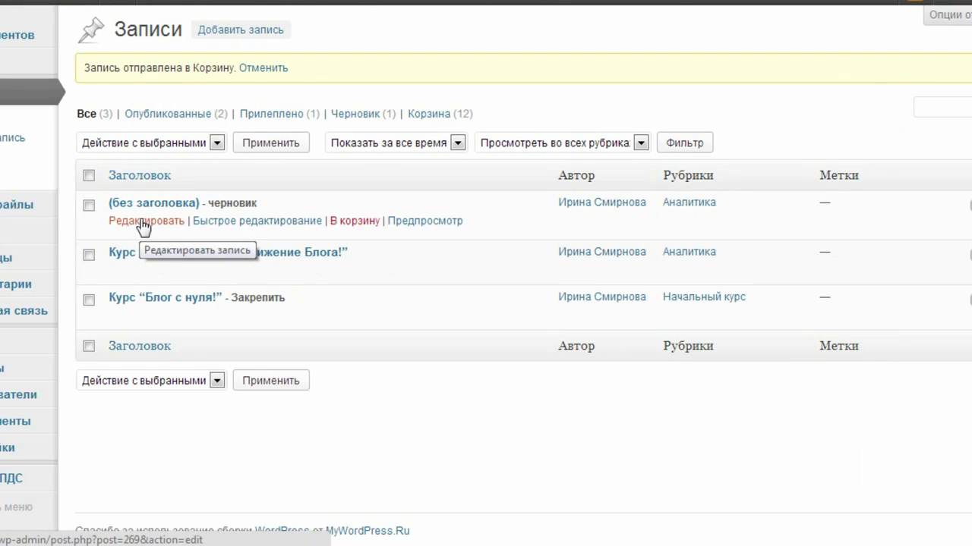
left_click(141, 221)
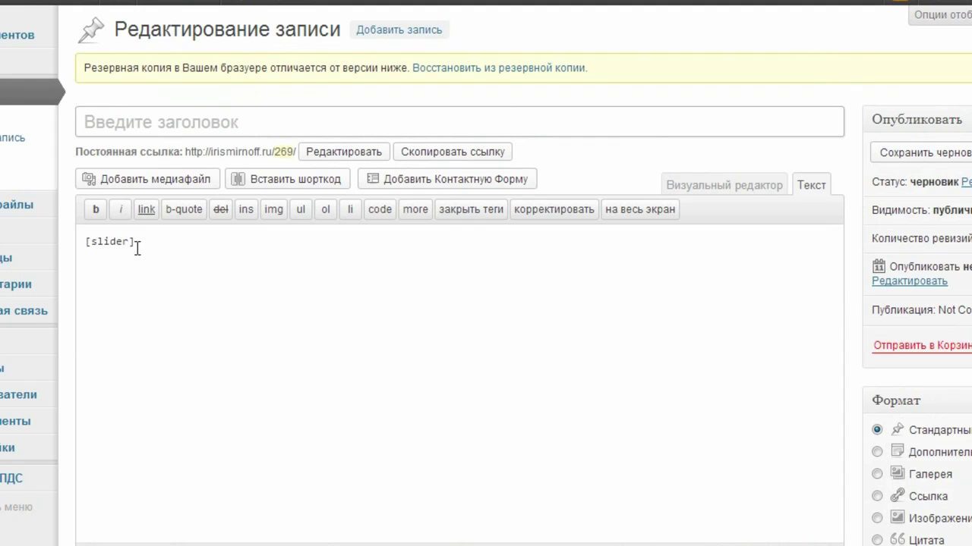
left_click_drag(136, 243, 83, 238)
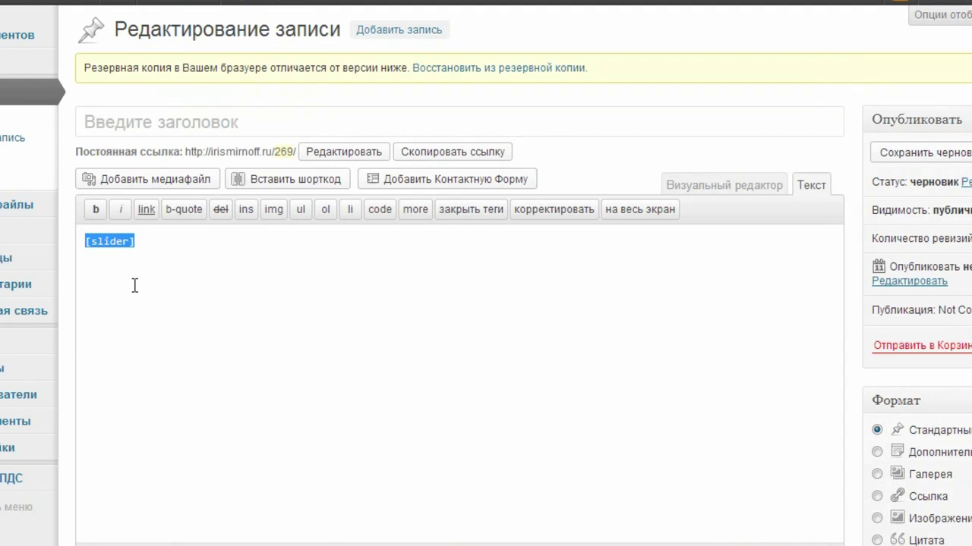
key("ctrl+x")
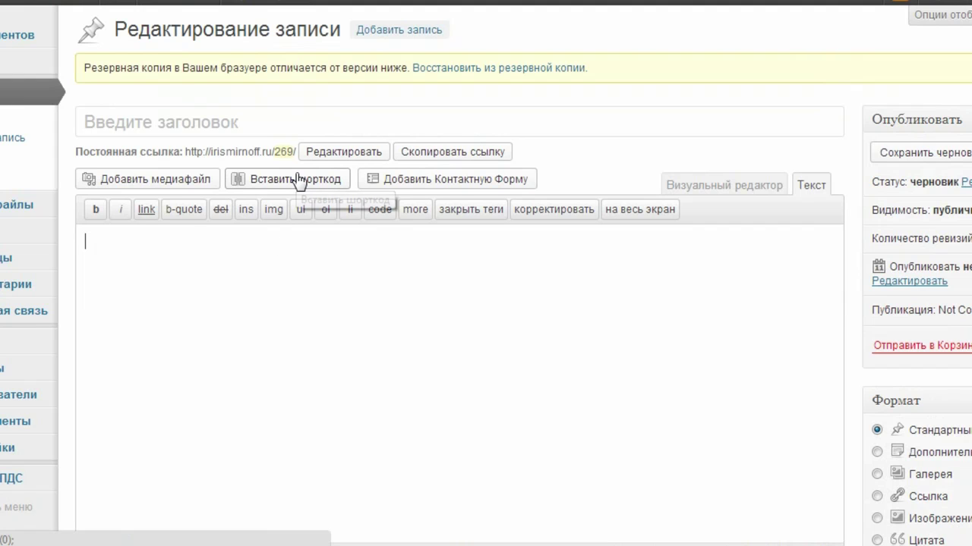
- Choose the Галерея shortcode from the generator's Галерея category and open the plugin's gallery management
left_click(327, 185)
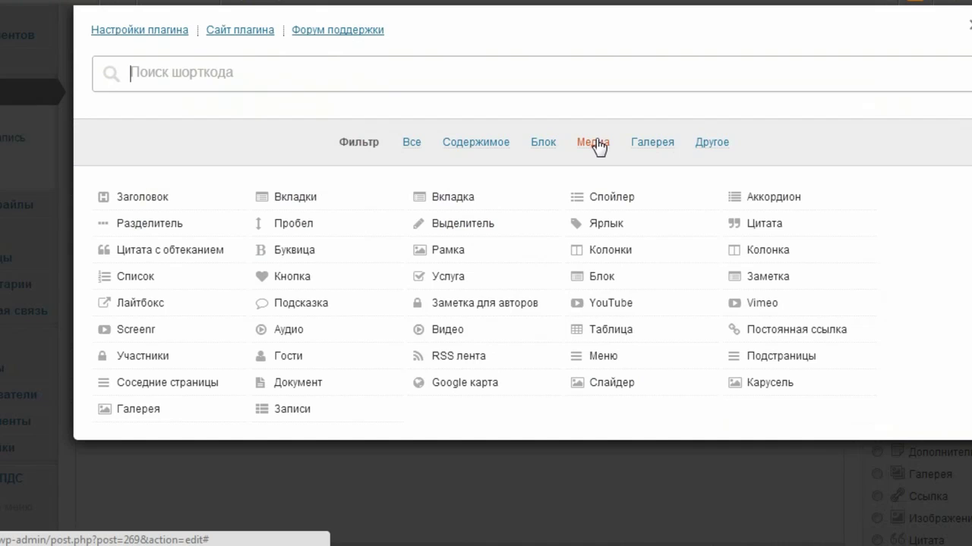
left_click(649, 145)
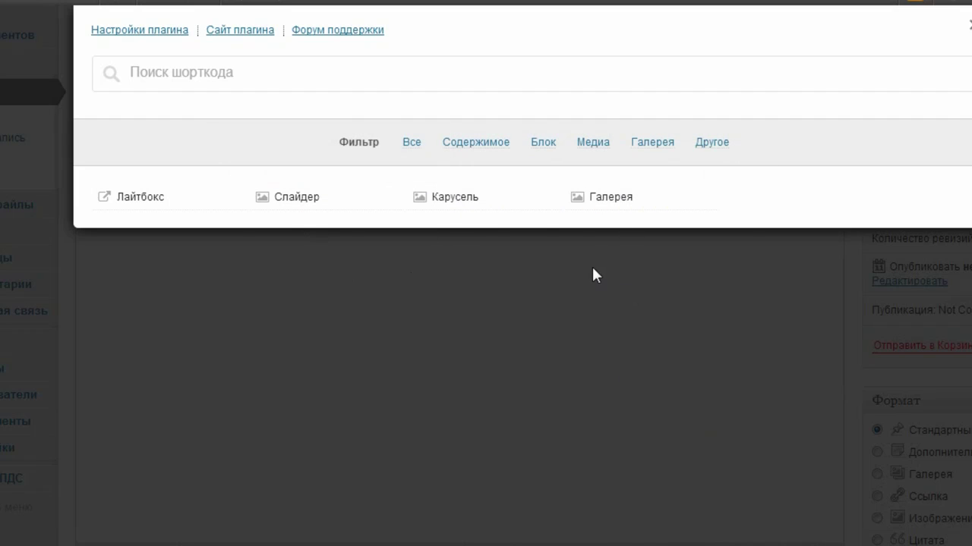
left_click(611, 196)
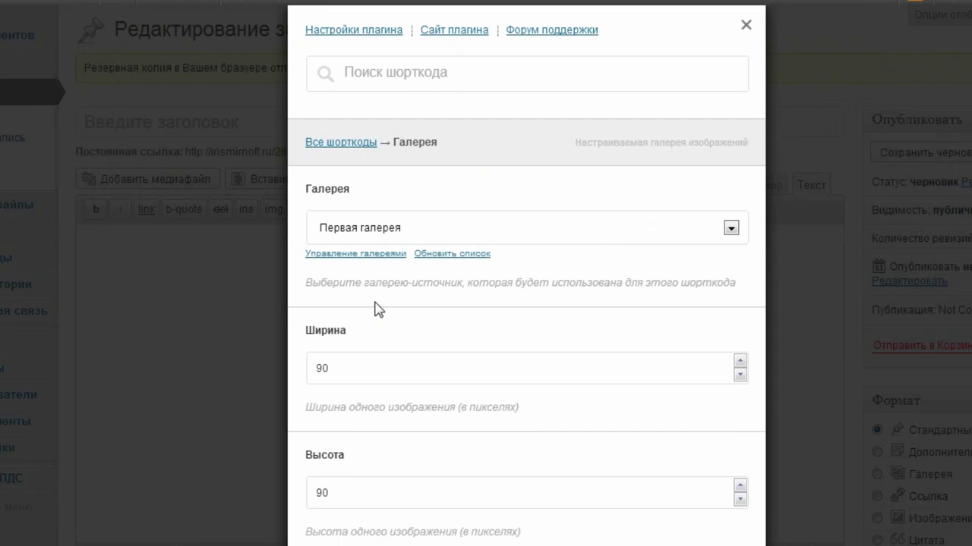
left_click(368, 256)
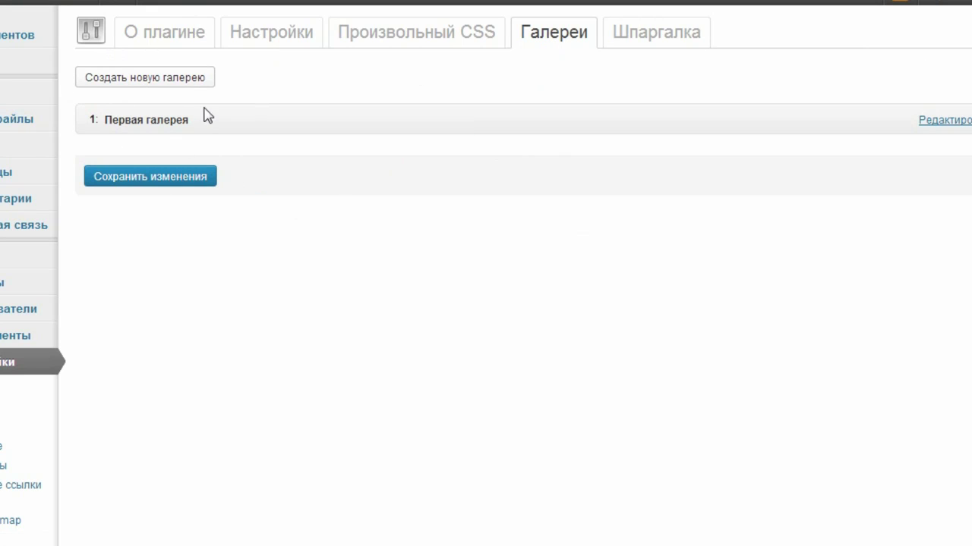
- Create a gallery named Вторая галерея and add the iris image 72f1fe2878e2b07916dd4 from the Загрузки folder
left_click(145, 83)
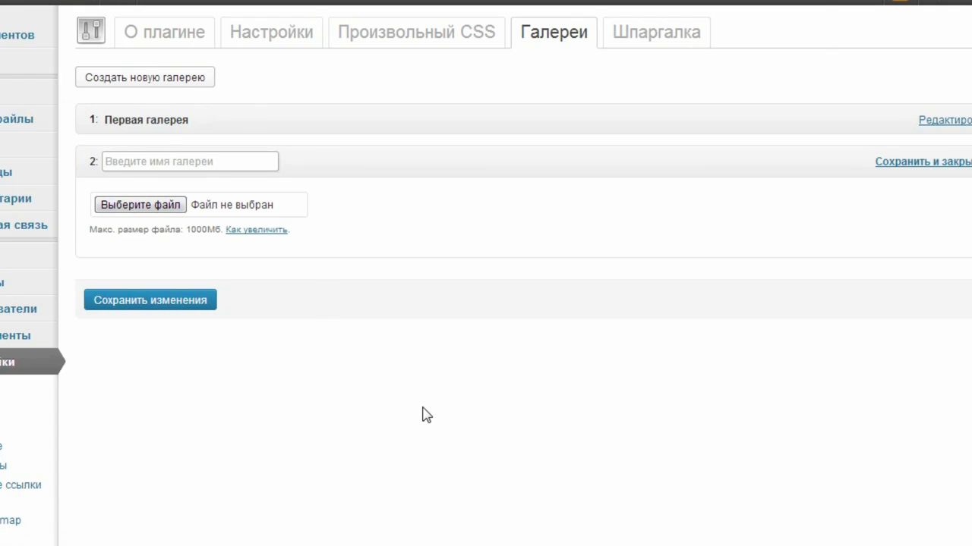
type("Вторая галерея")
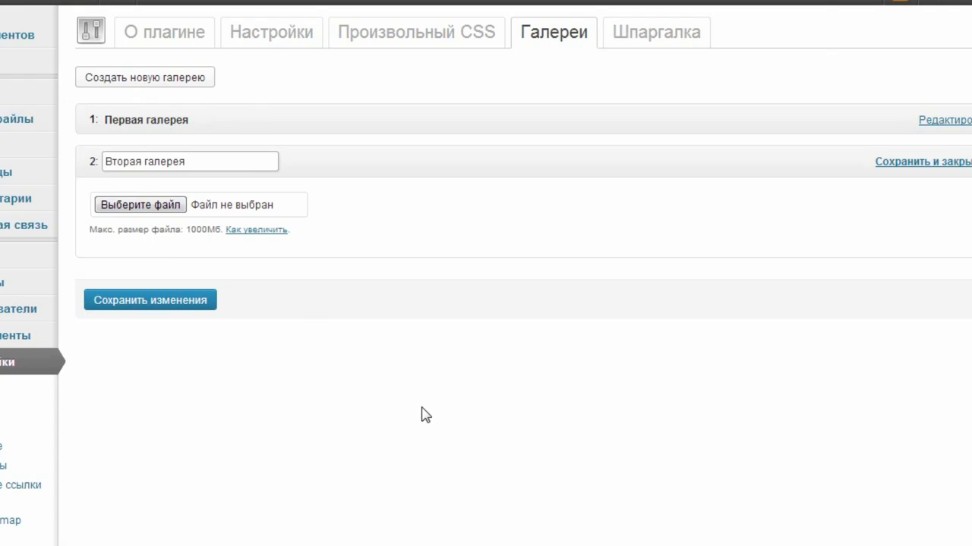
left_click(135, 215)
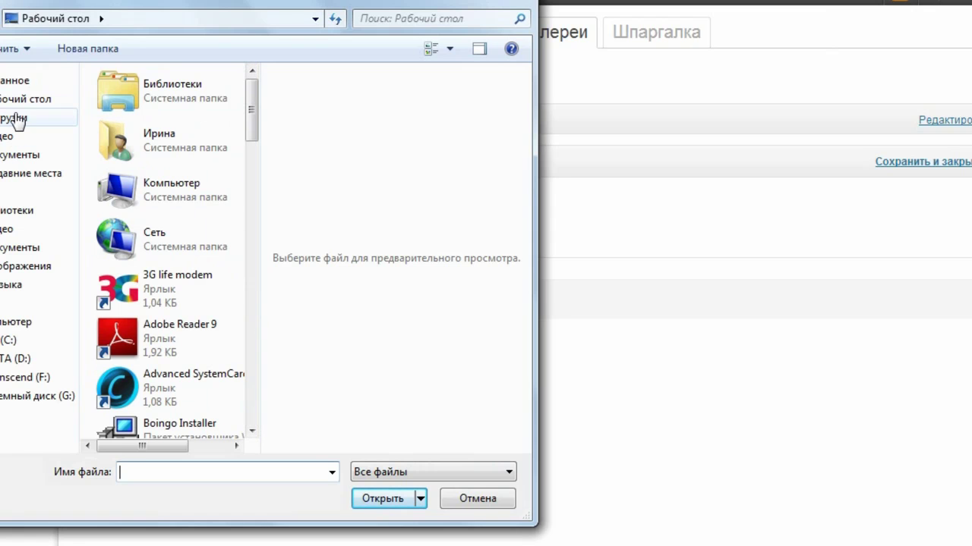
left_click(15, 119)
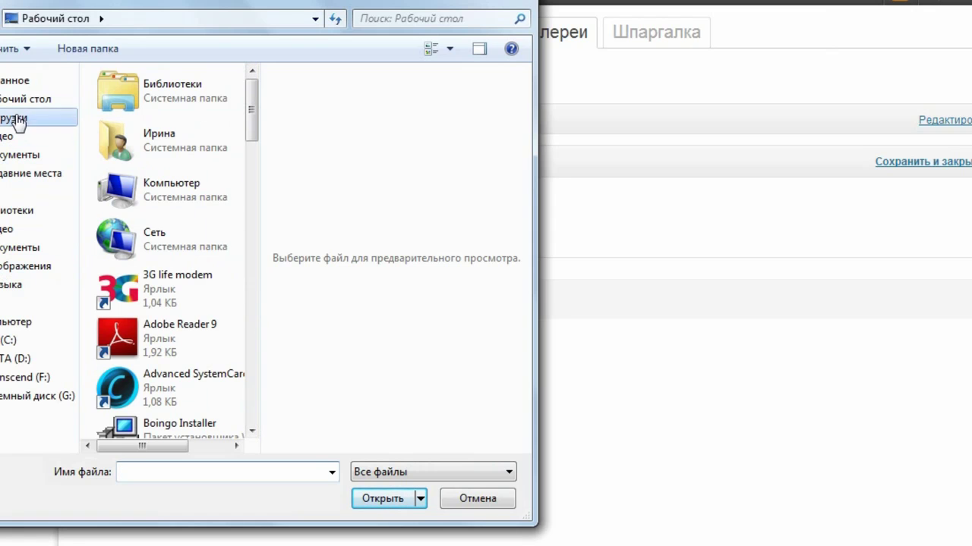
left_click_drag(251, 108, 251, 173)
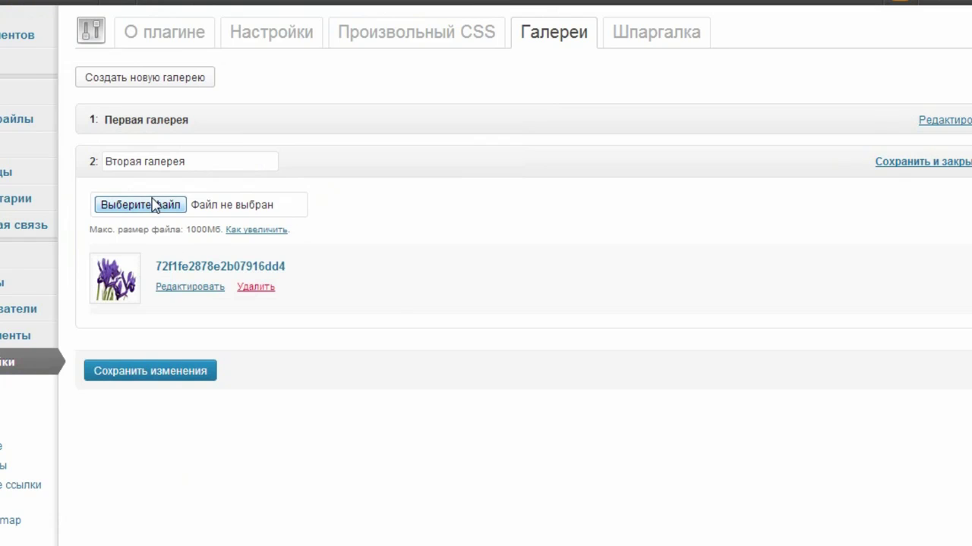
- Add the images 0_5af32_9aaebe52_XL and perspektivyi-biznesa-v-RF from the Загрузки folder to Вторая галерея
left_click(155, 206)
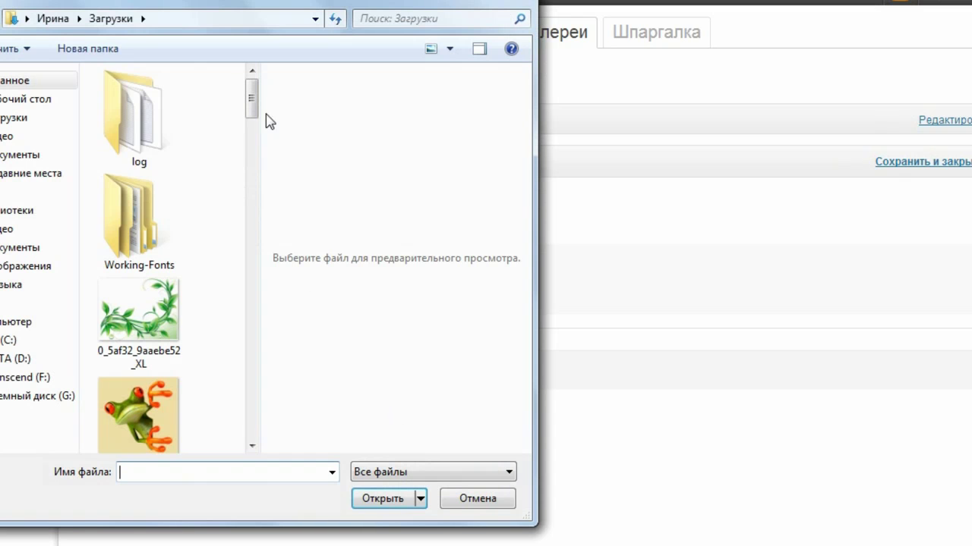
double_click(151, 299)
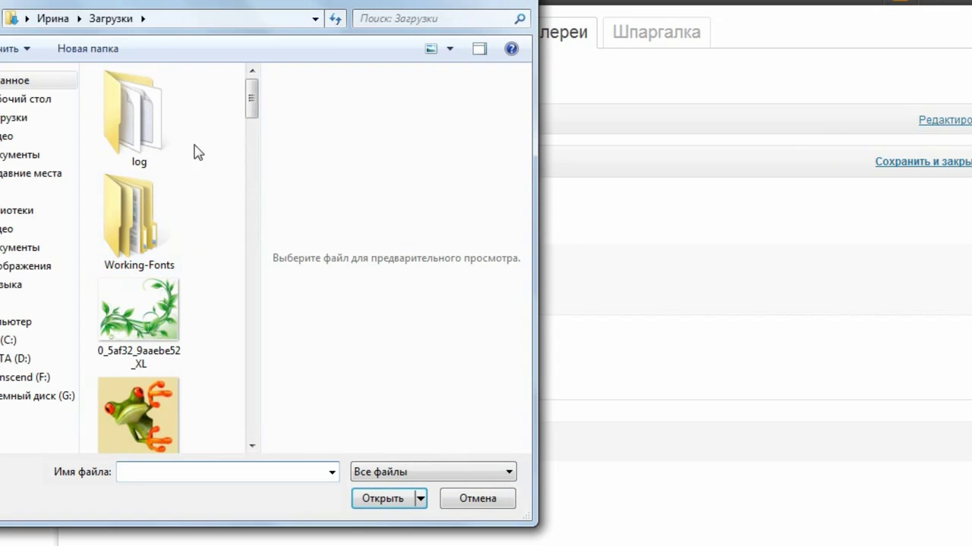
left_click_drag(249, 98, 221, 401)
left_click(123, 225)
left_click(123, 226)
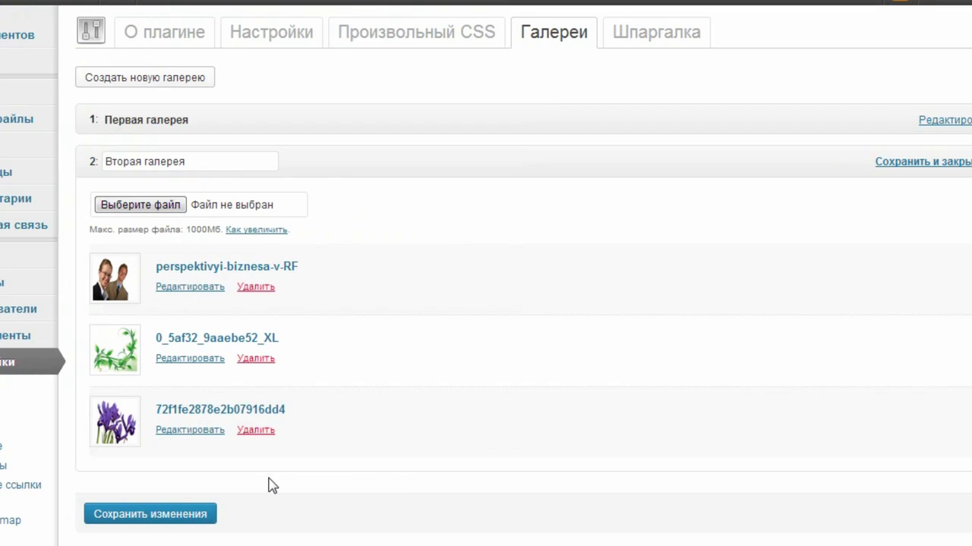
- Change the title (Заголовок) of the perspektivyi-biznesa-v-RF image in Вторая галерея to Новости блога
left_click(162, 516)
scroll(343, 451, "down", 2)
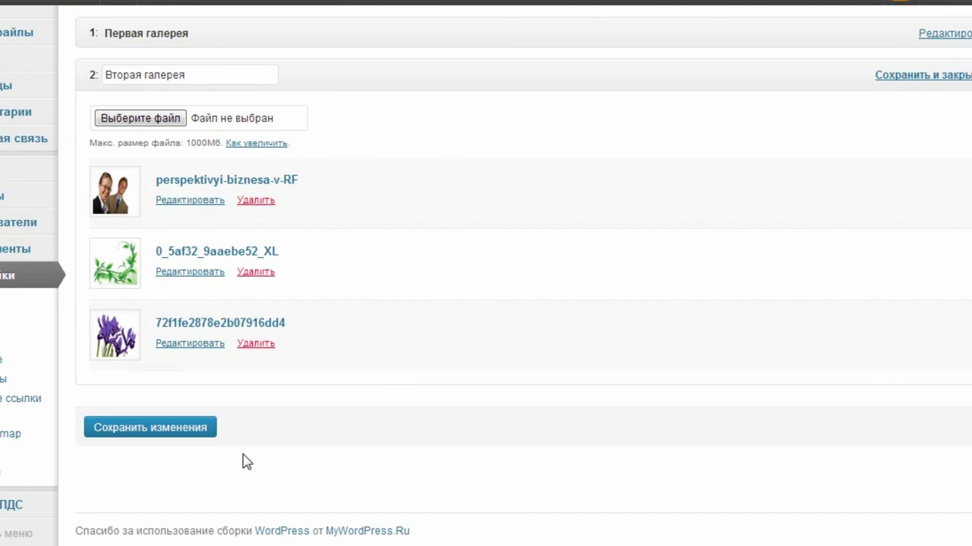
left_click(151, 428)
left_click(183, 200)
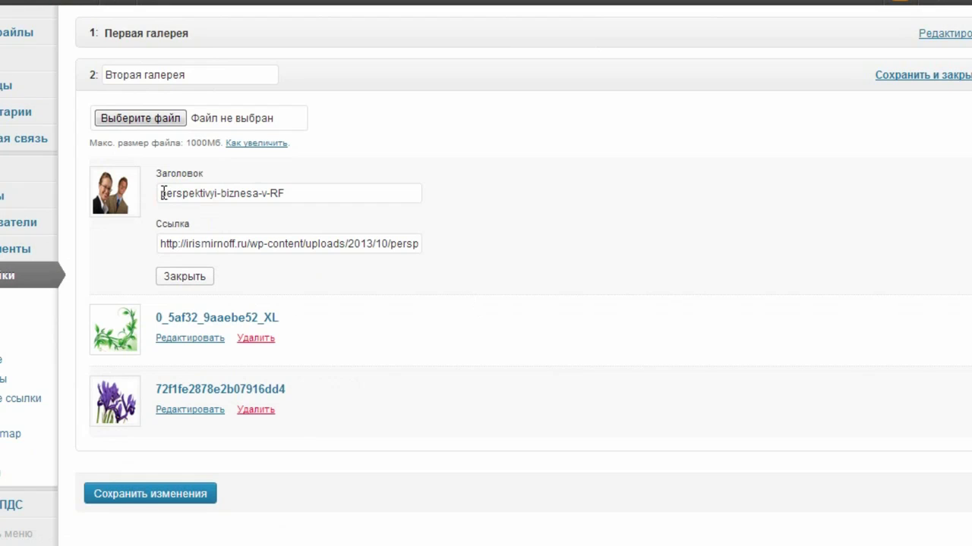
left_click_drag(160, 193, 332, 194)
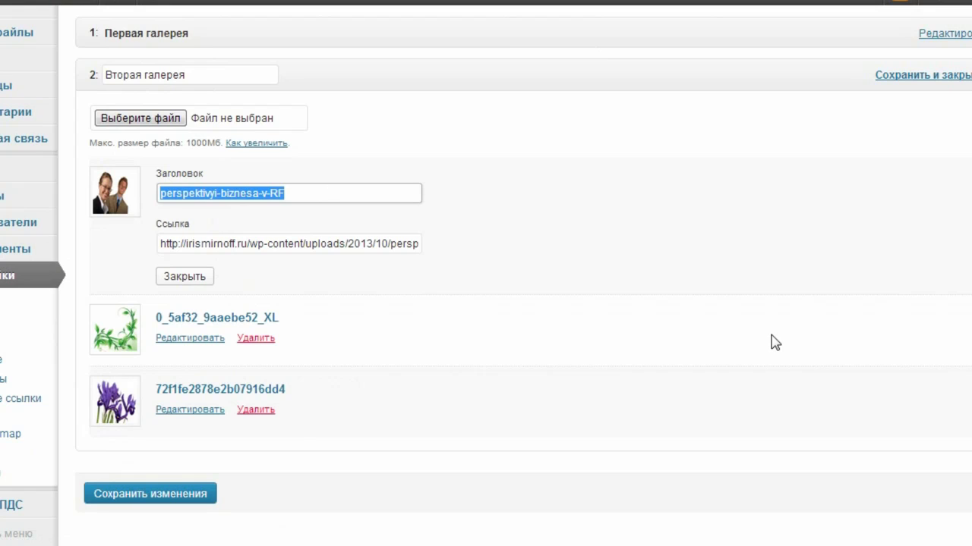
type("Новости блога")
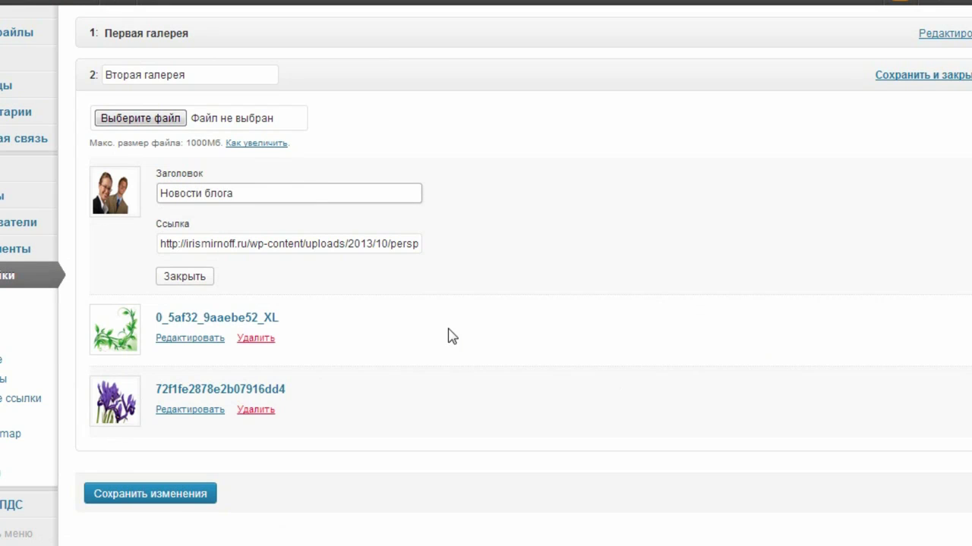
left_click_drag(162, 243, 505, 241)
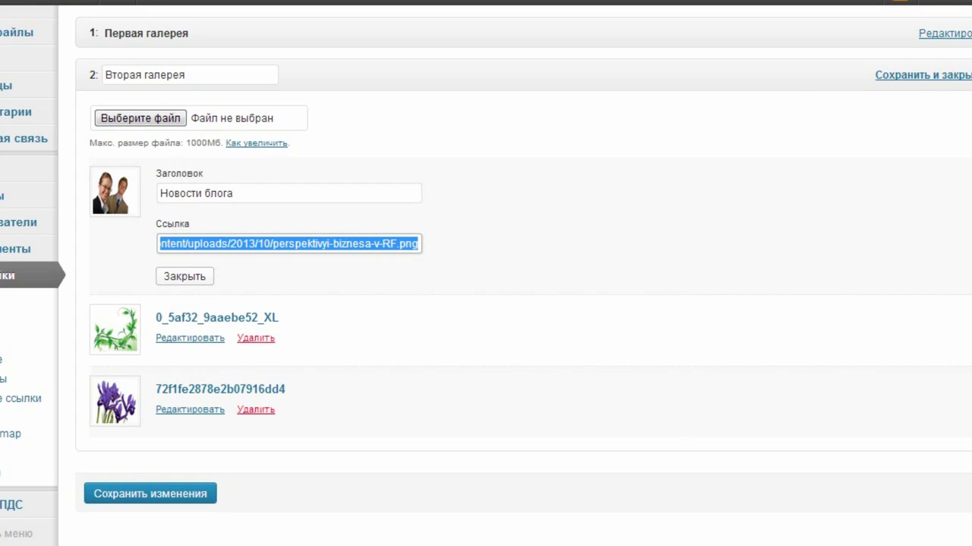
key("alt+Tab")
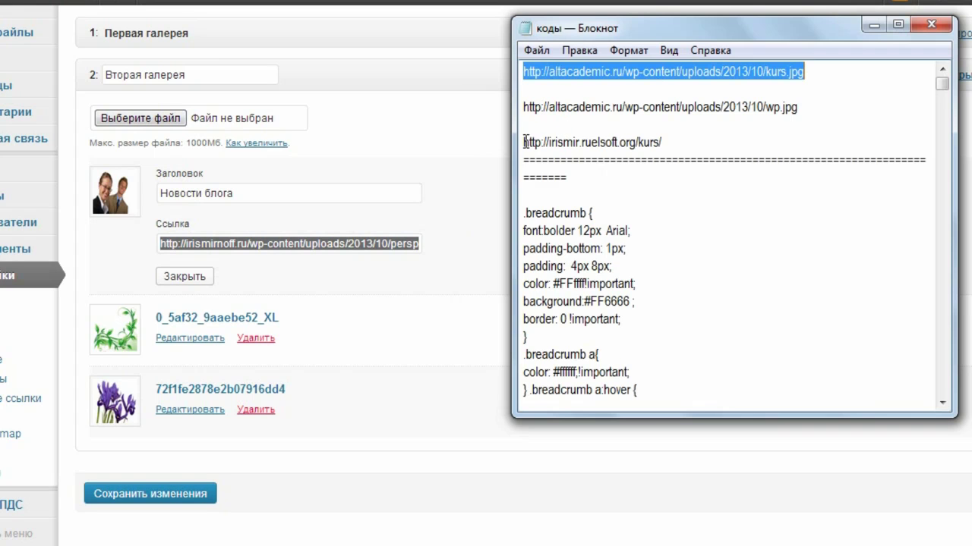
left_click_drag(523, 142, 721, 140)
key("ctrl+c")
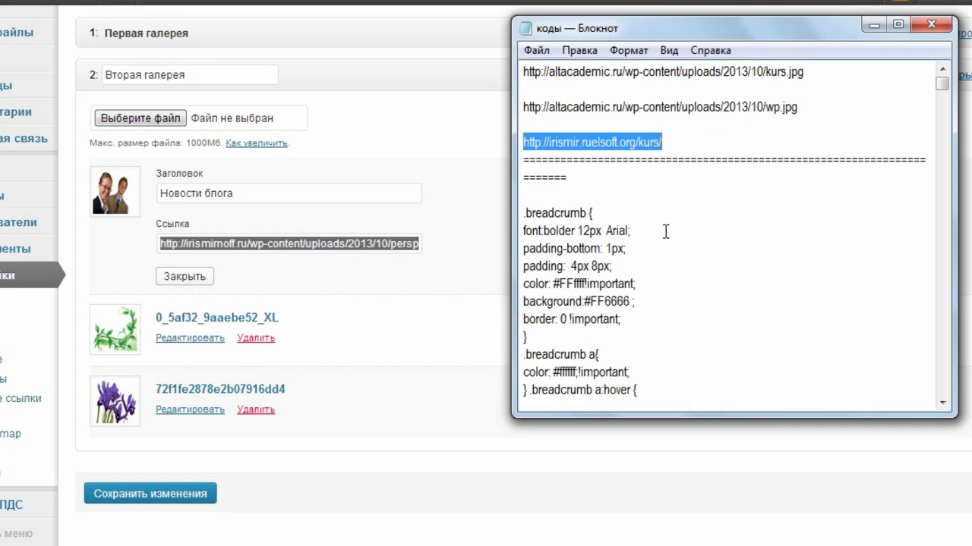
key("Right")
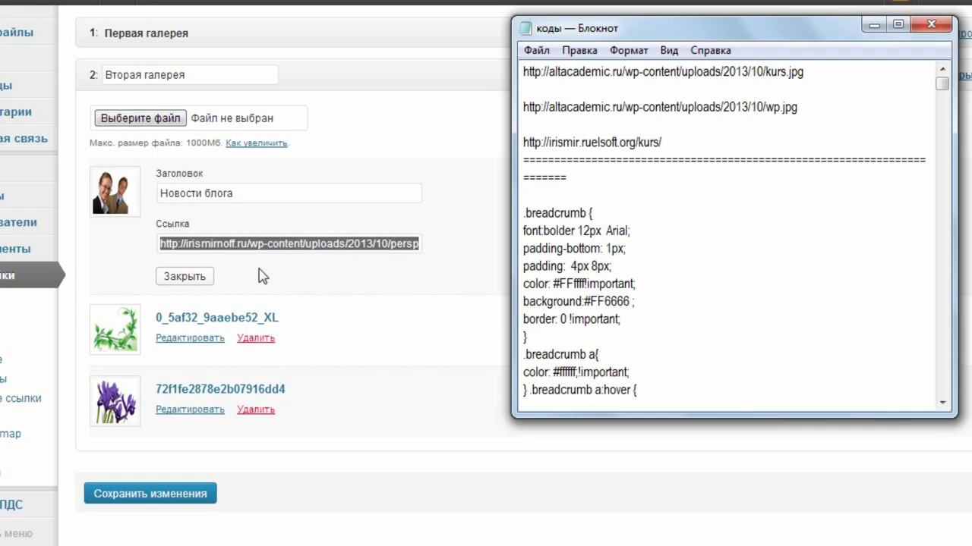
left_click(186, 249)
left_click_drag(162, 240, 513, 249)
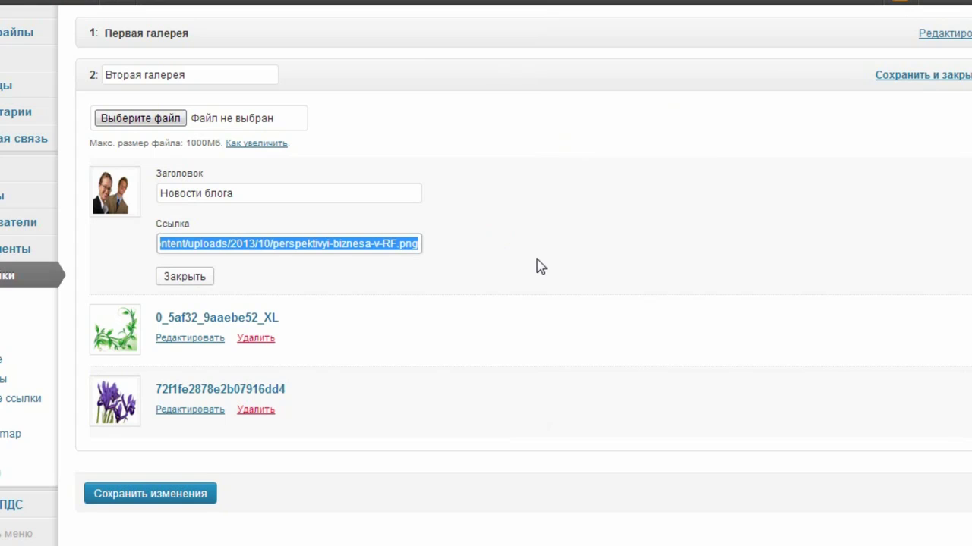
key("ctrl+v")
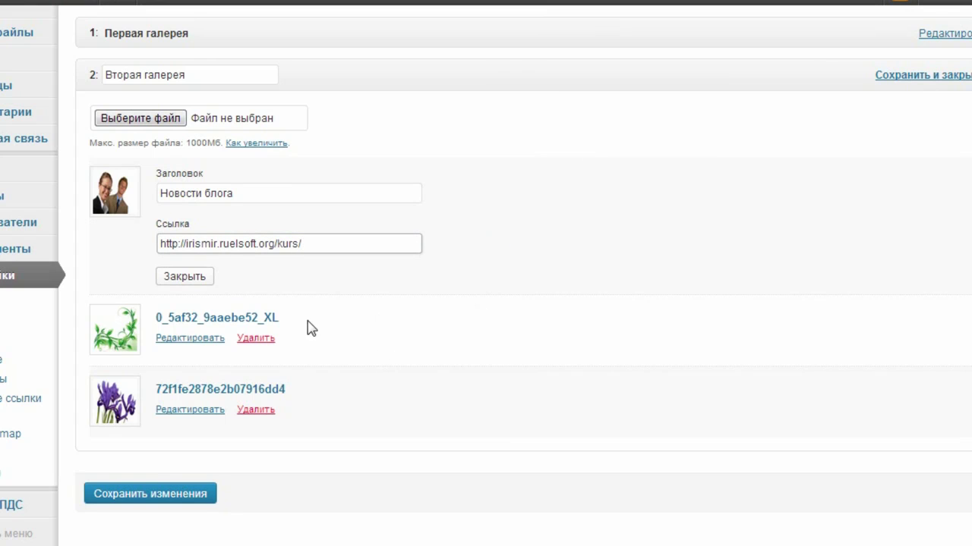
left_click(174, 278)
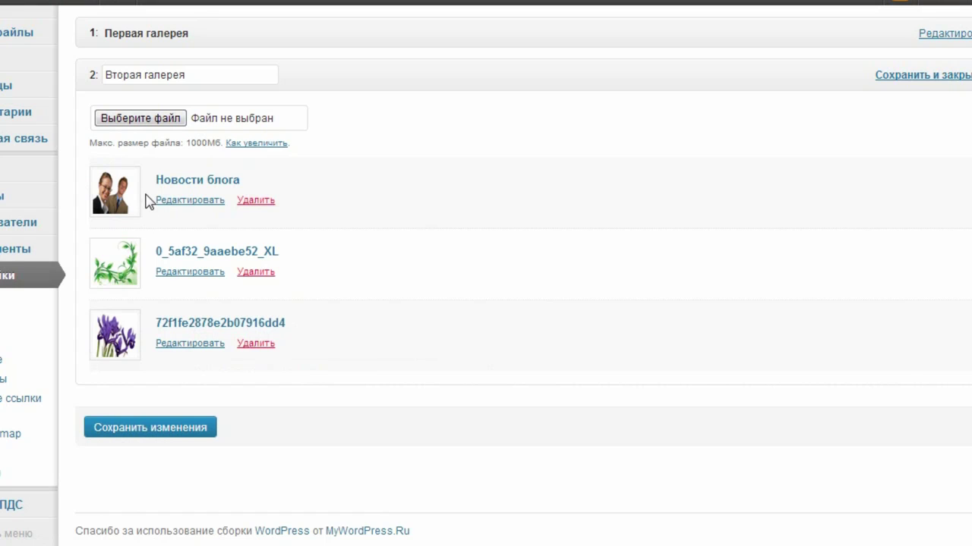
left_click(190, 271)
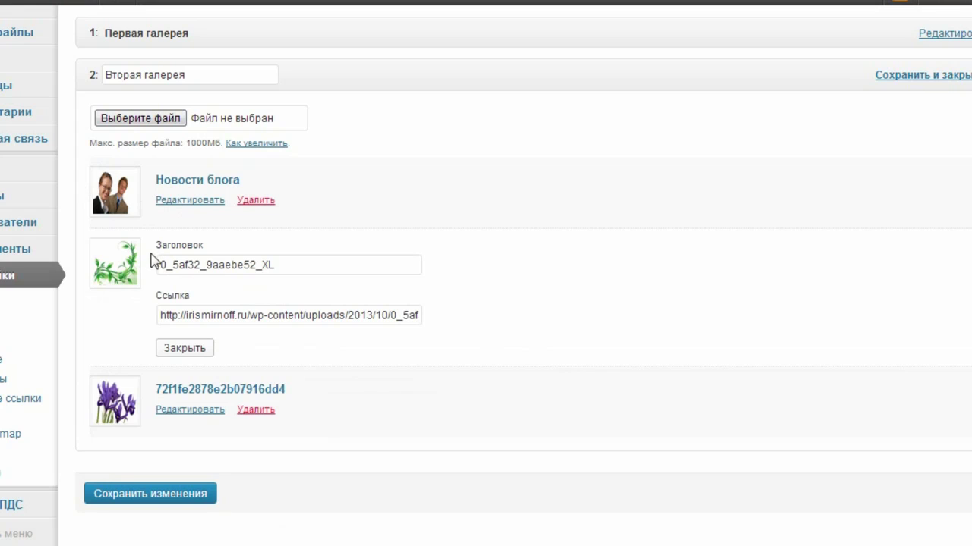
left_click_drag(163, 261, 417, 265)
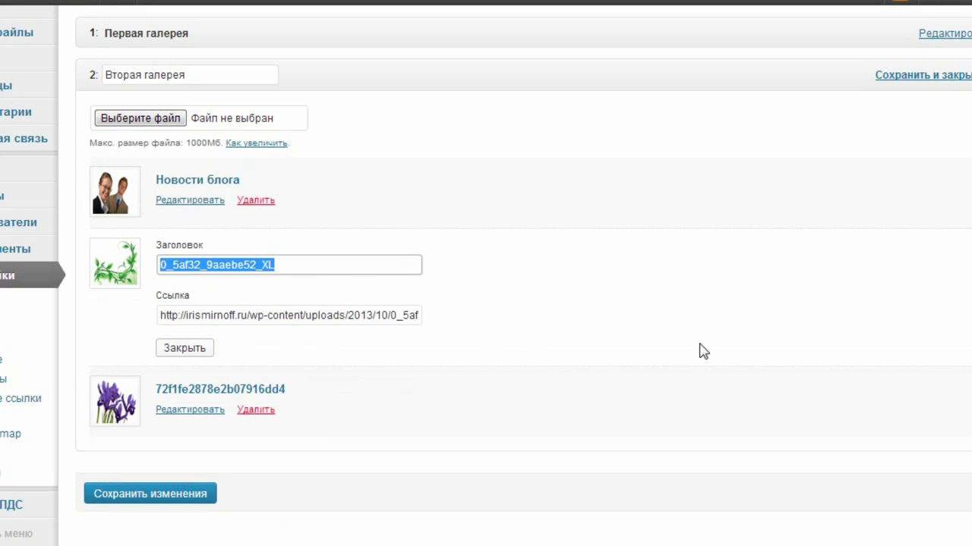
type("3")
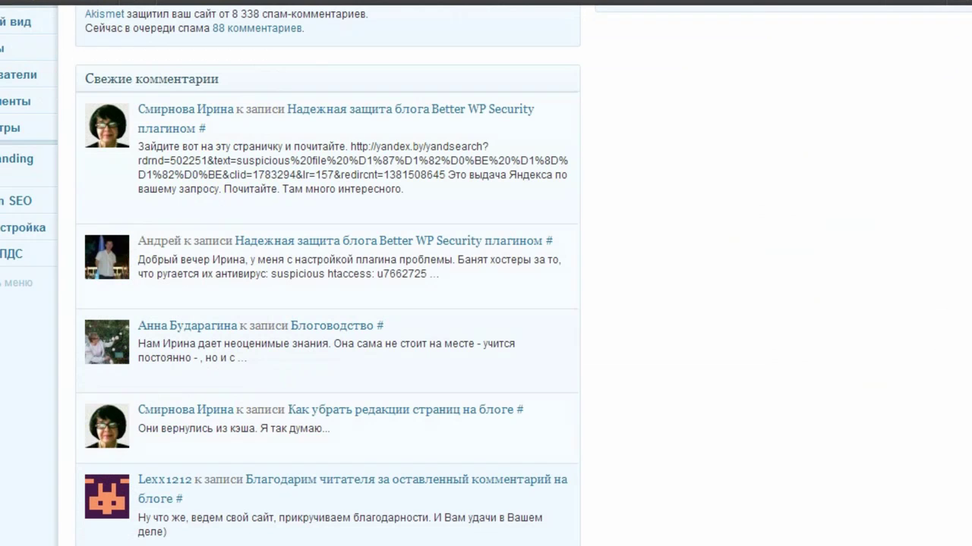
mouse_move(394, 221)
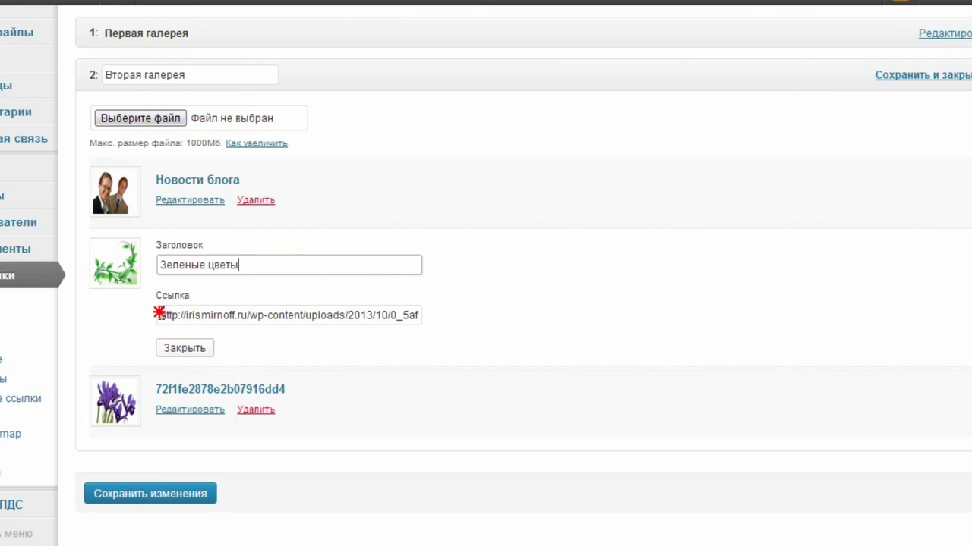
left_click_drag(158, 312, 622, 319)
type("http://altacademic.ru/prezi/")
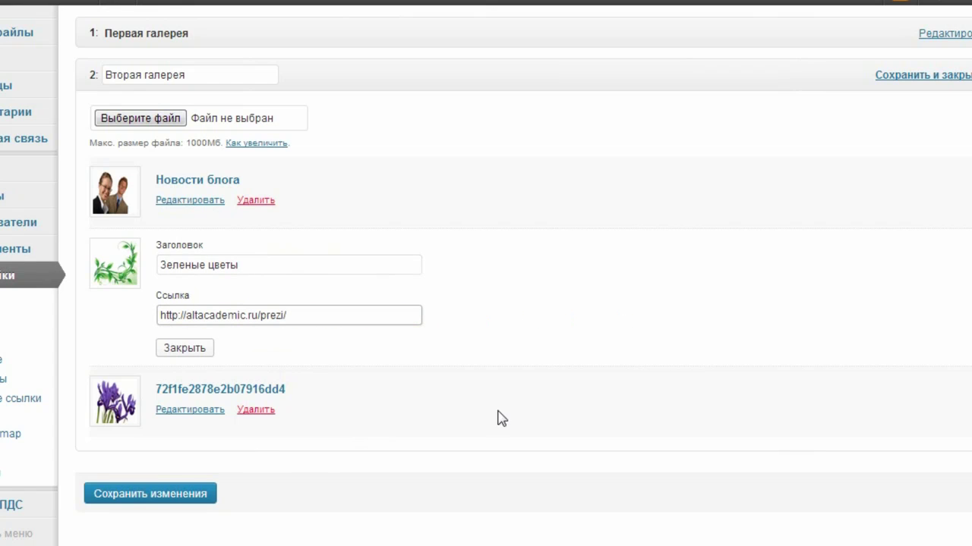
left_click(175, 348)
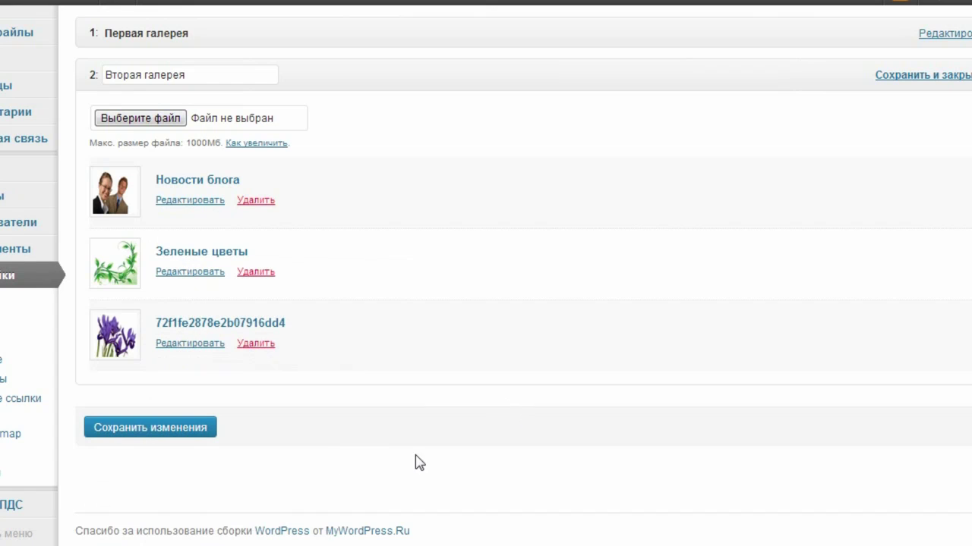
left_click(194, 343)
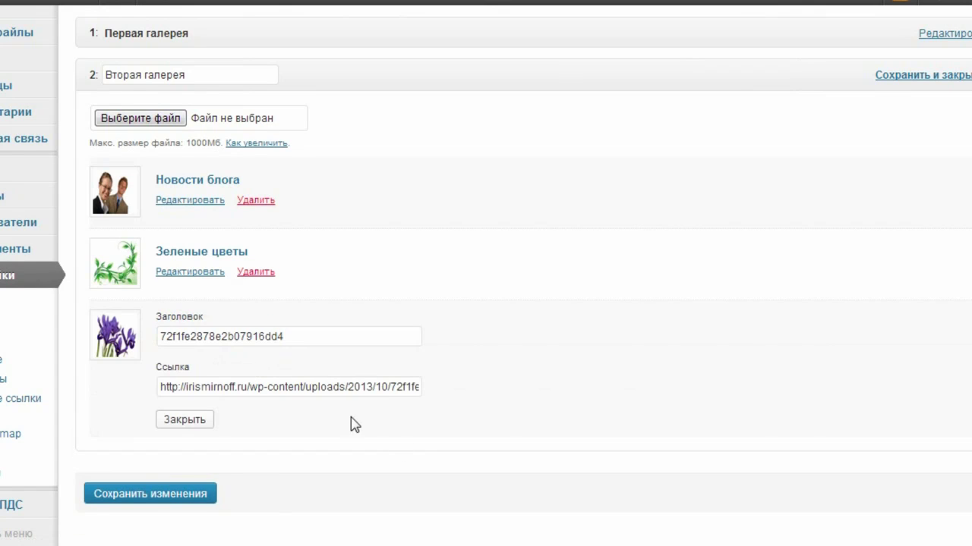
left_click_drag(299, 336, 68, 339)
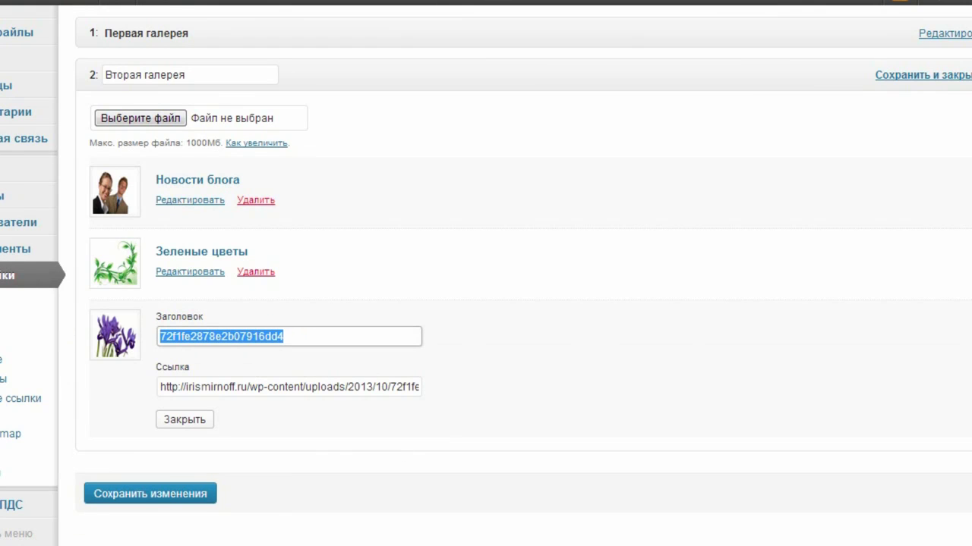
type("Ирисы")
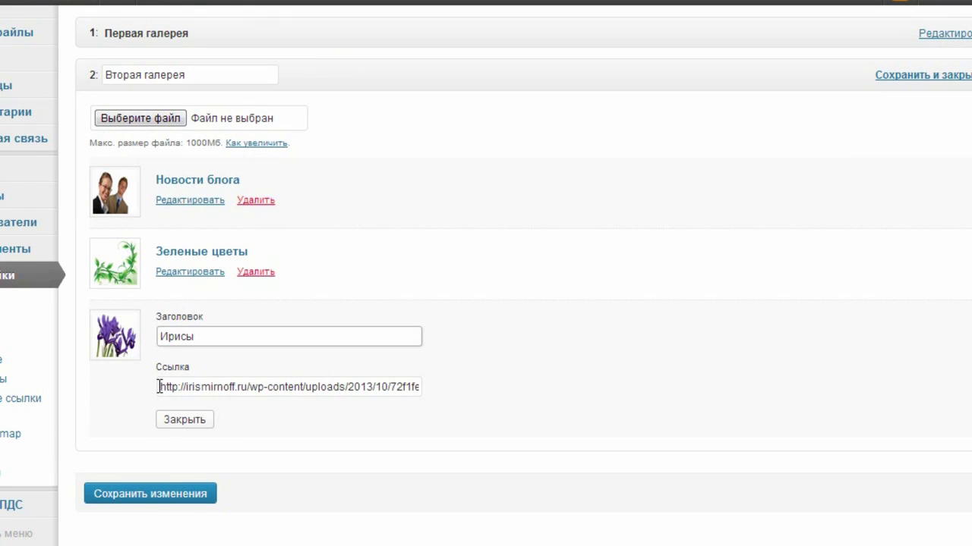
left_click_drag(158, 387, 675, 405)
type("http://altacademic.ru/rubriki/")
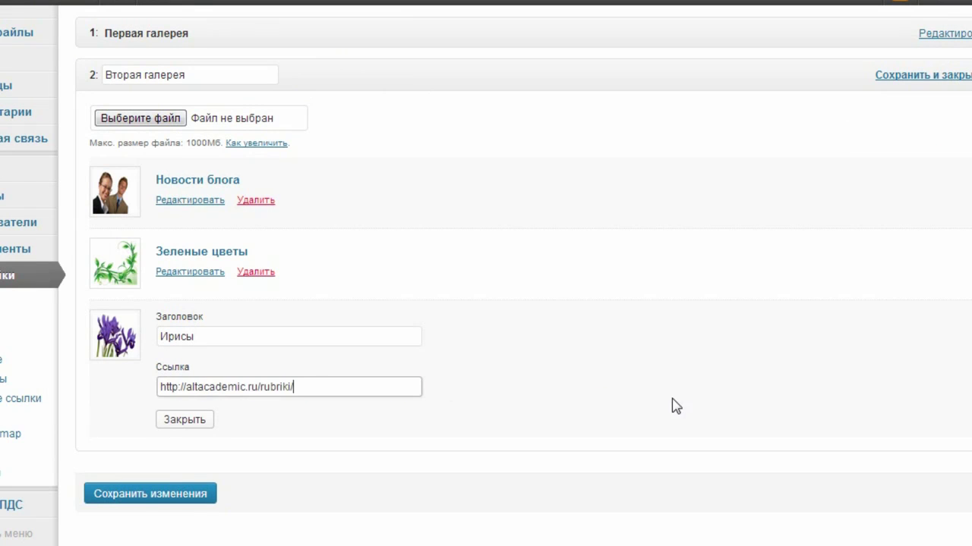
left_click(201, 422)
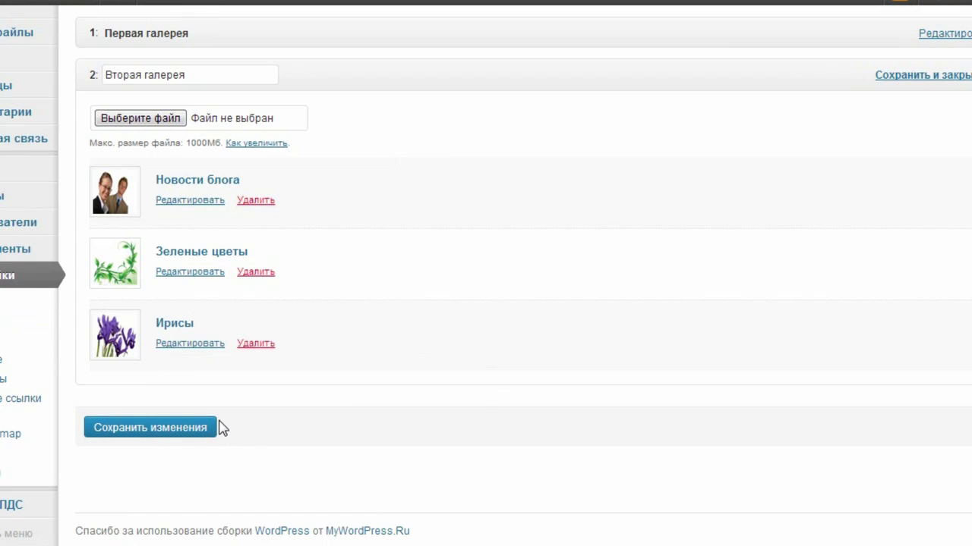
left_click(137, 434)
scroll(578, 296, "up", 1)
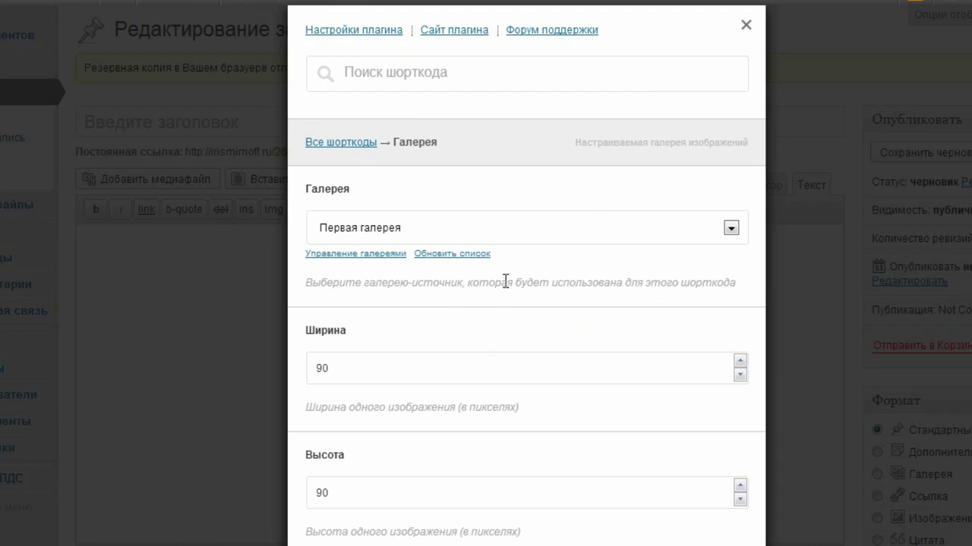
- Check the gallery choices in the Галерея shortcode settings, and delete the [slider] shortcode from the post's text
left_click(731, 229)
left_click(731, 229)
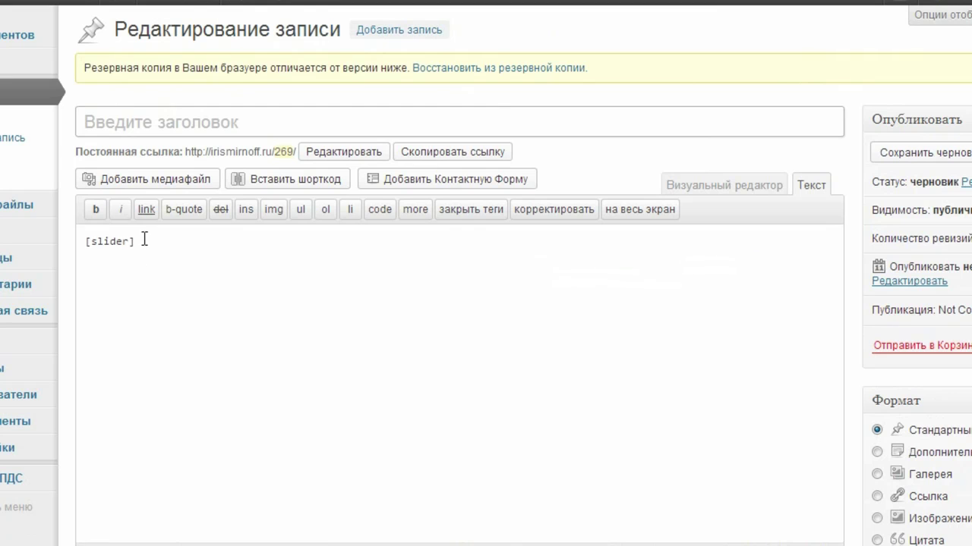
left_click_drag(142, 242, 44, 241)
mouse_move(46, 257)
key("Delete")
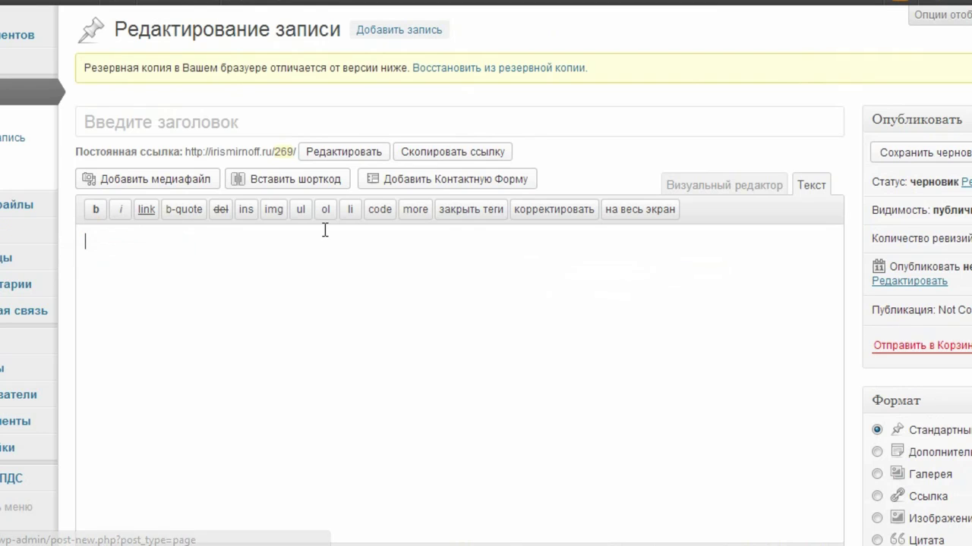
- Start inserting a Галерея shortcode into the post with Вторая галерея as its source gallery
left_click(302, 181)
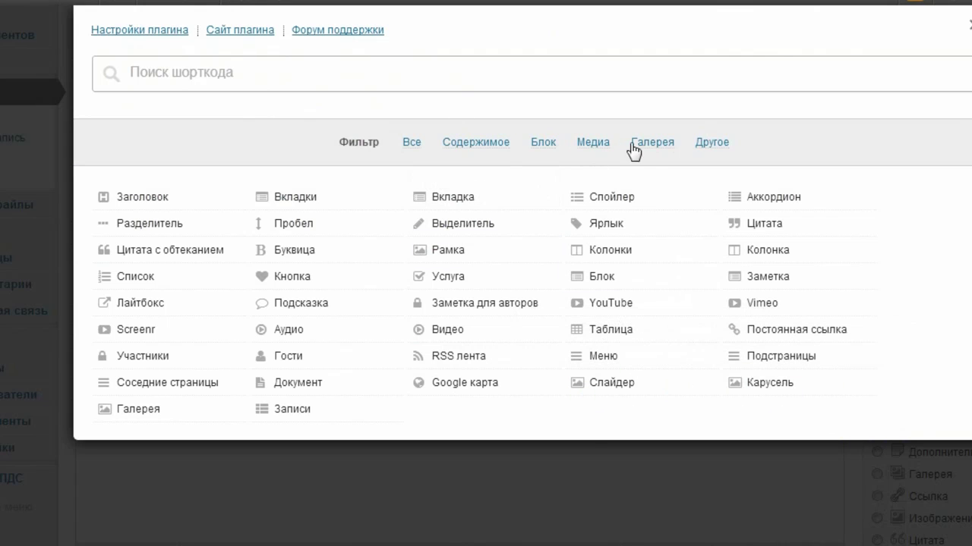
left_click(657, 147)
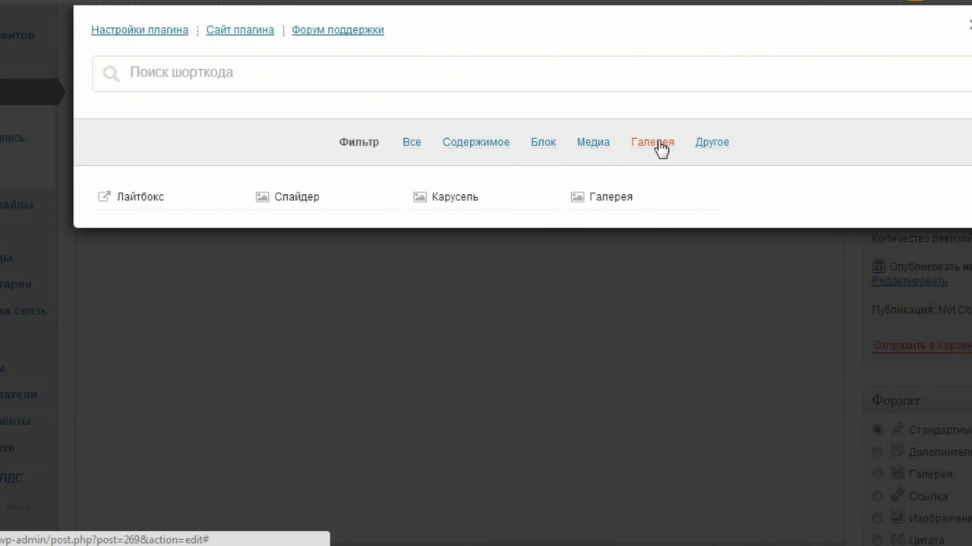
left_click(599, 201)
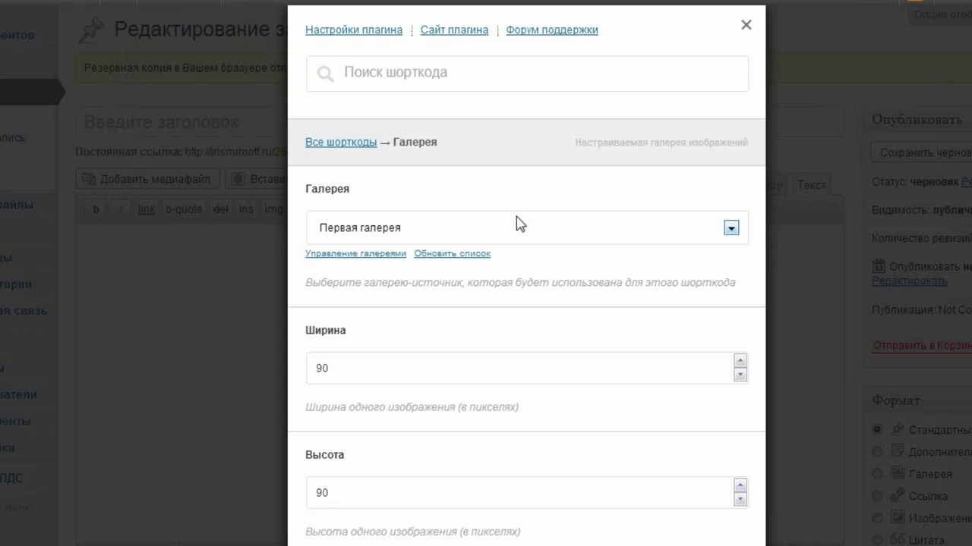
left_click(730, 229)
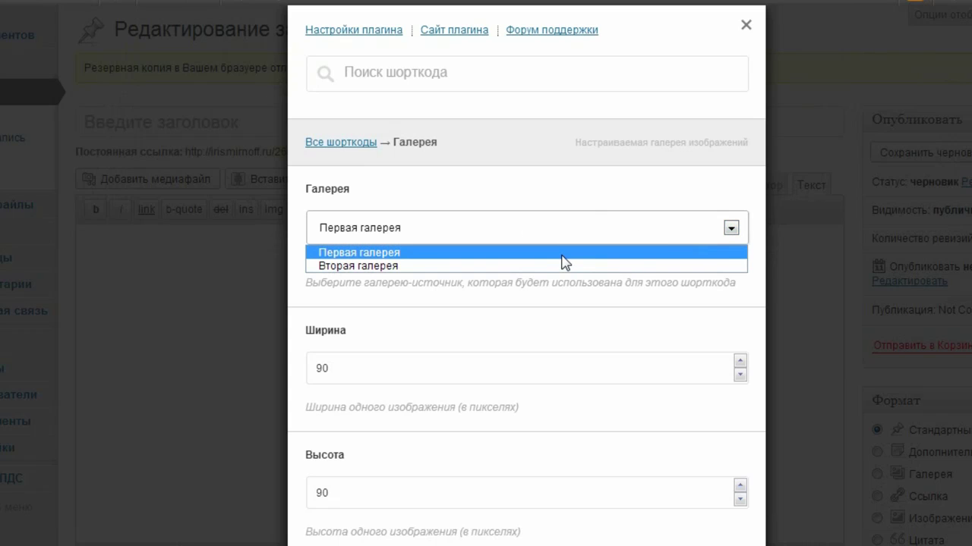
left_click(522, 267)
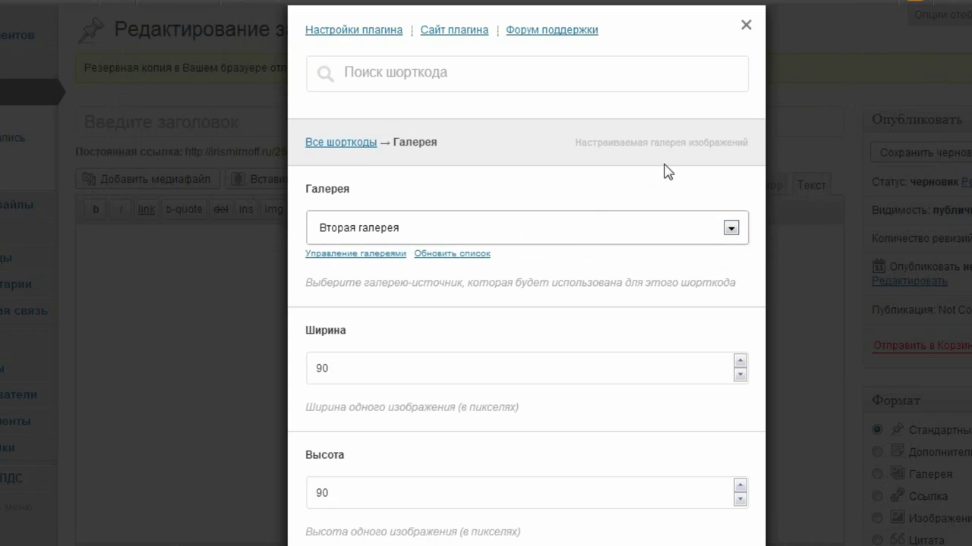
- Set the width (Ширина) and height (Высота) of the gallery shortcode's images to 160 pixels
scroll(666, 172, "down", 2)
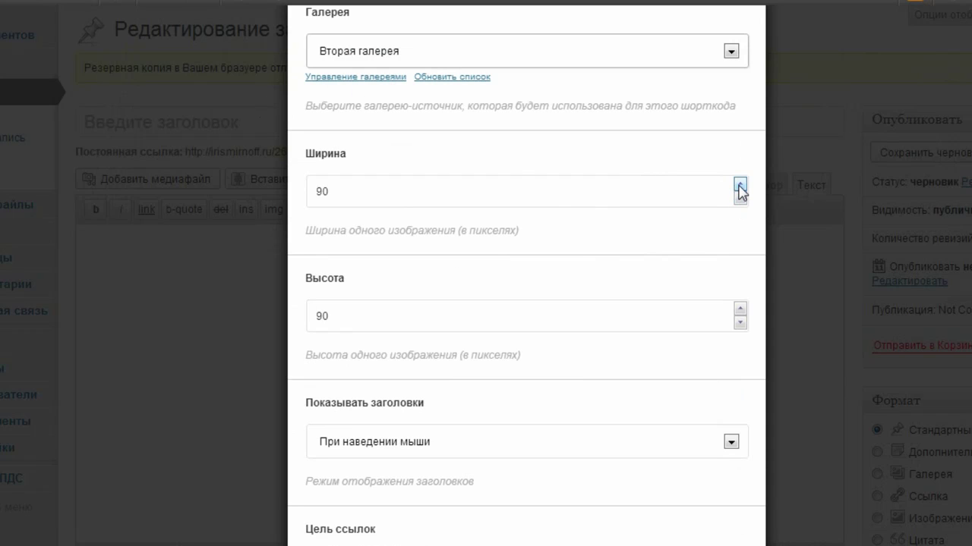
left_click(740, 184)
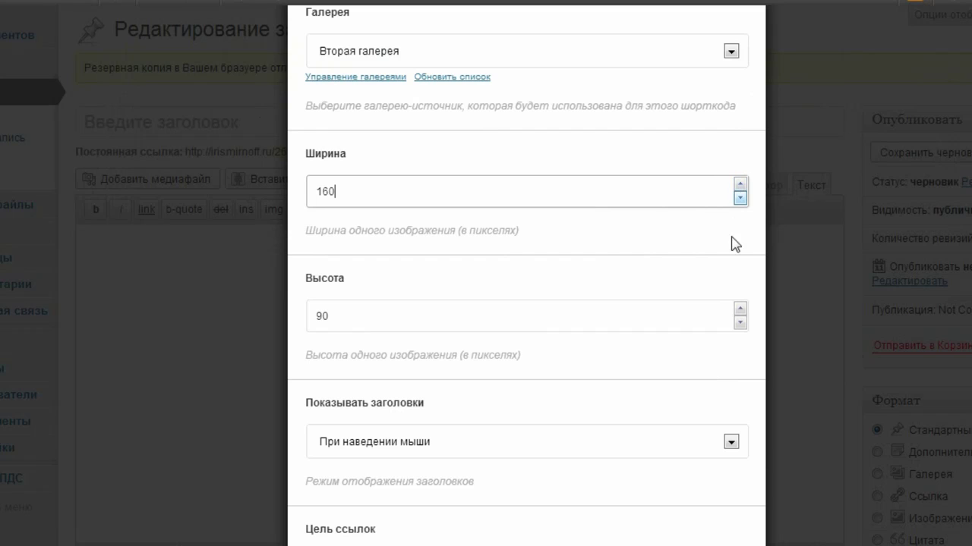
left_click(740, 309)
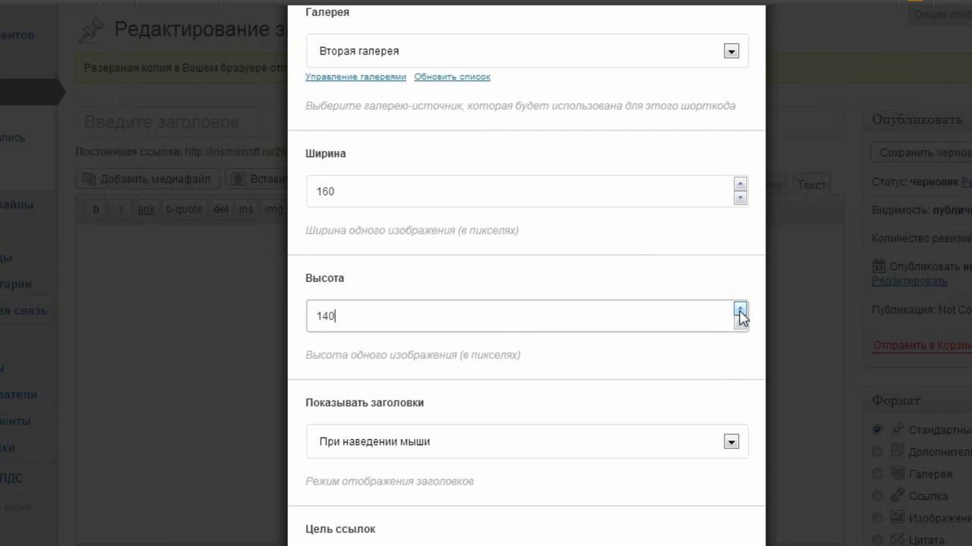
double_click(739, 323)
- Review the title display choices and link target of the gallery shortcode, and preview the gallery
scroll(664, 285, "down", 2)
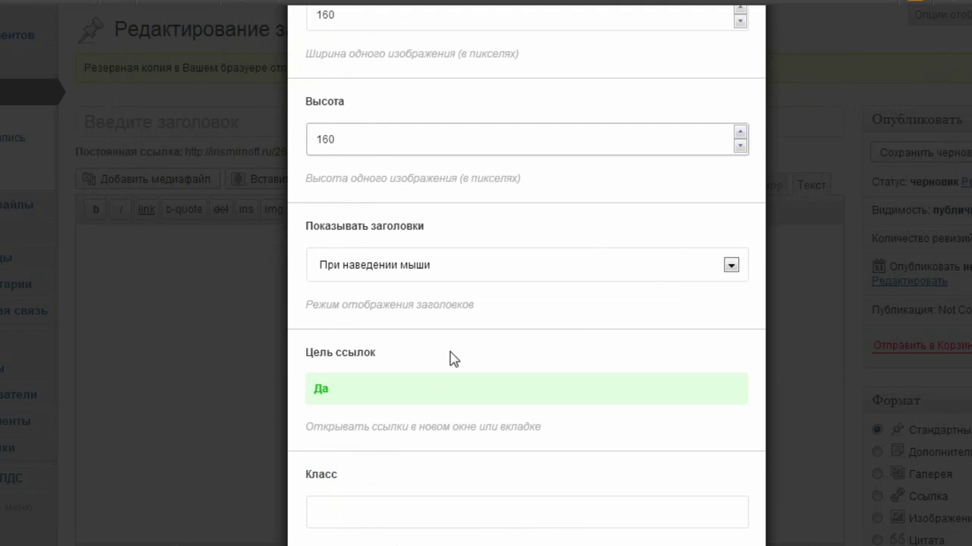
left_click(730, 266)
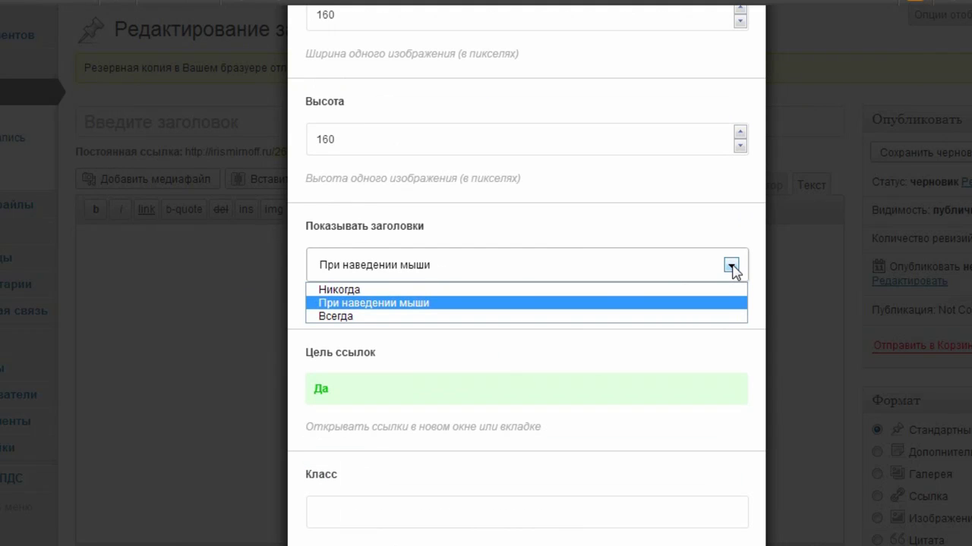
left_click(732, 269)
scroll(605, 230, "down", 1)
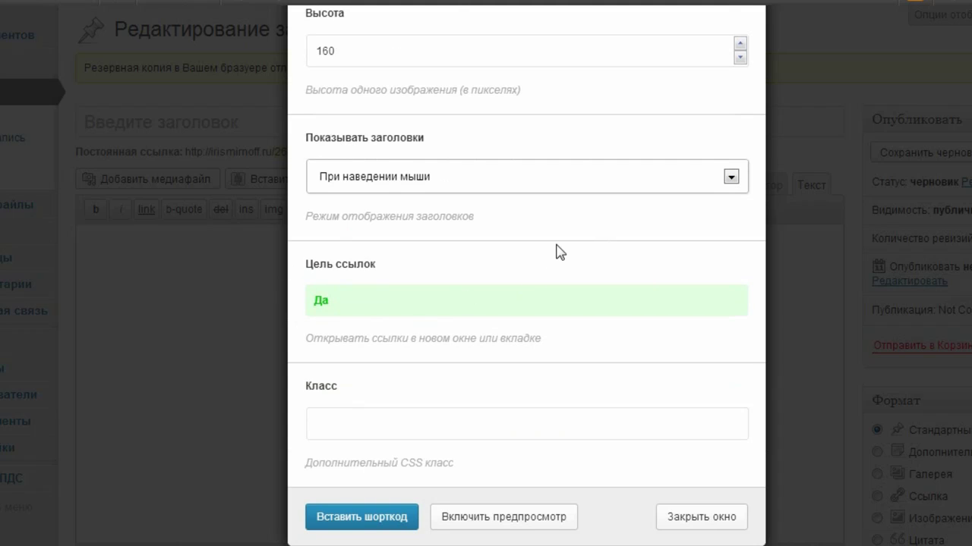
scroll(560, 252, "down", 1)
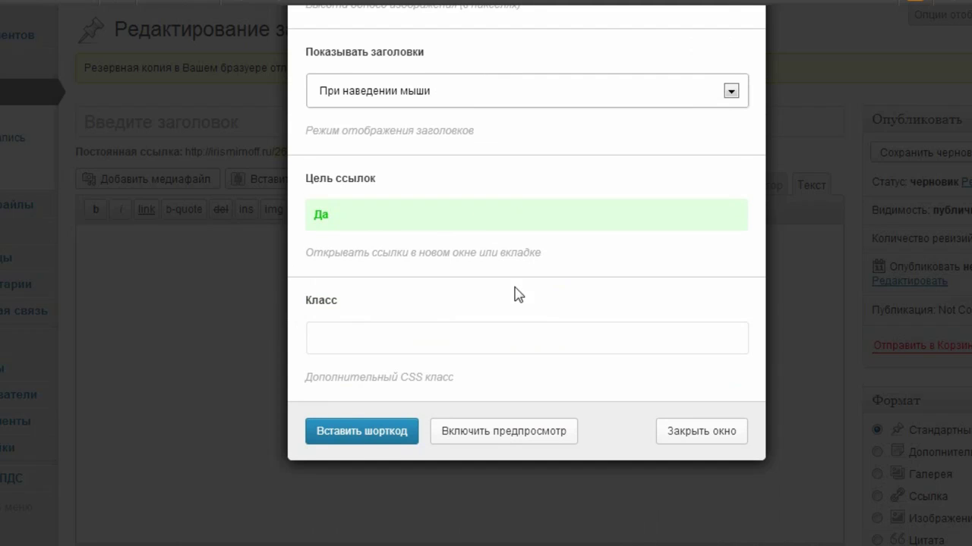
left_click(501, 437)
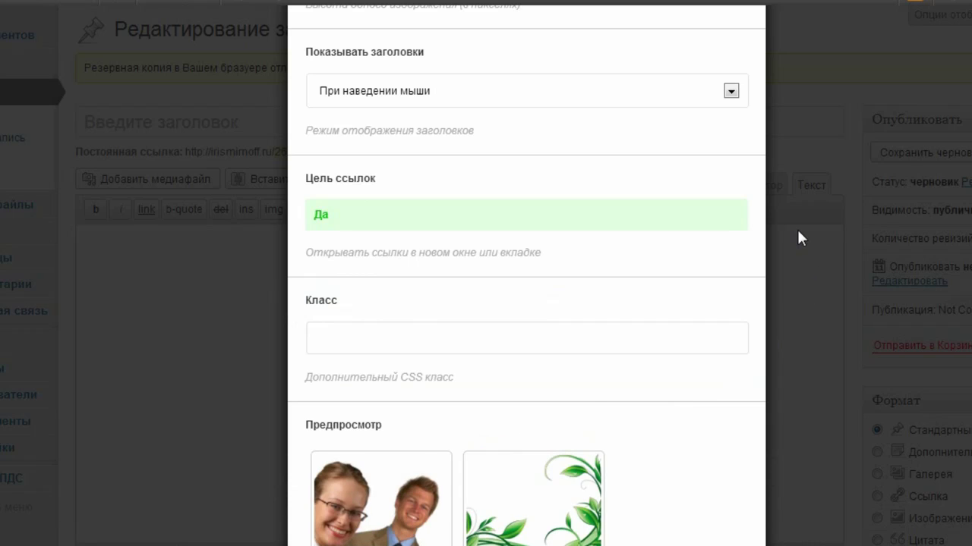
scroll(796, 227, "down", 3)
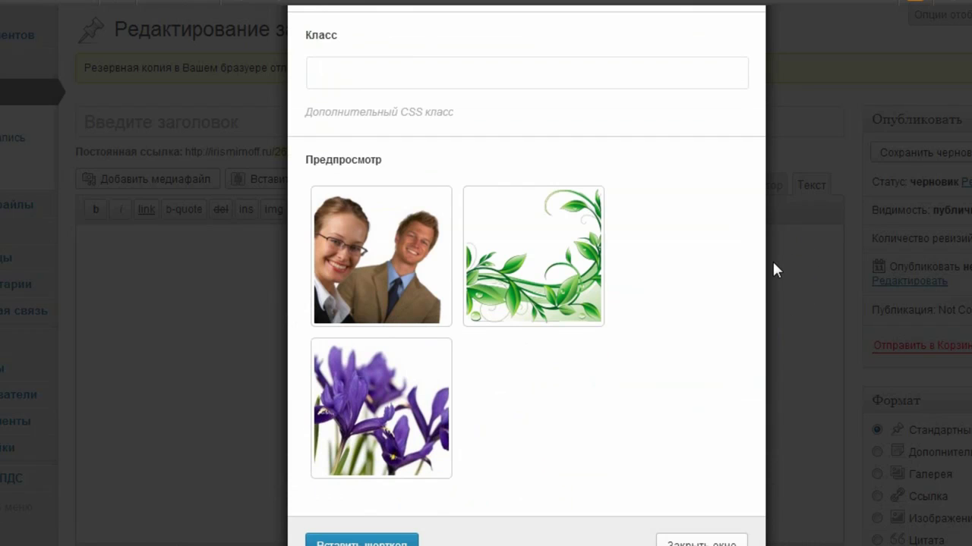
scroll(771, 264, "down", 2)
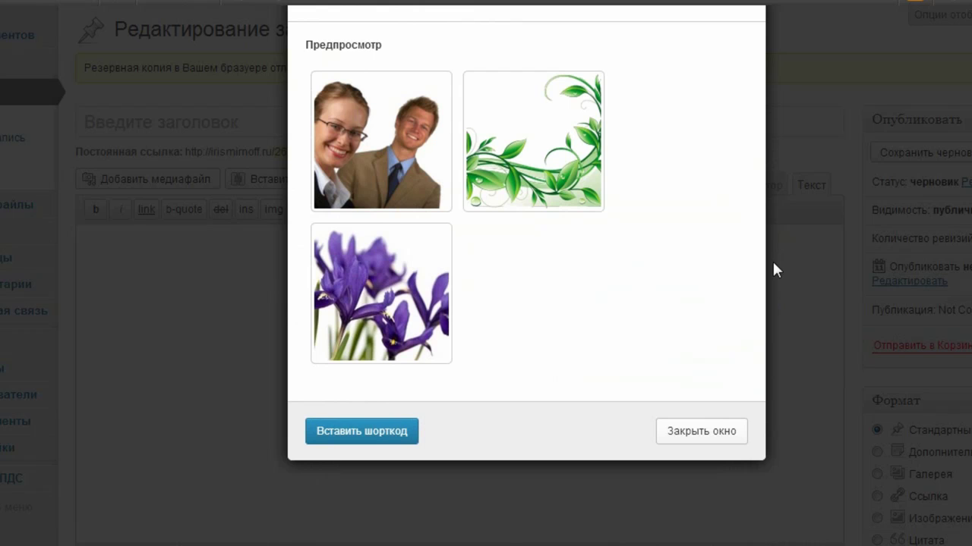
- Set the gallery images' width and height to 100 pixels and insert the gallery shortcode into the post
scroll(774, 264, "up", 8)
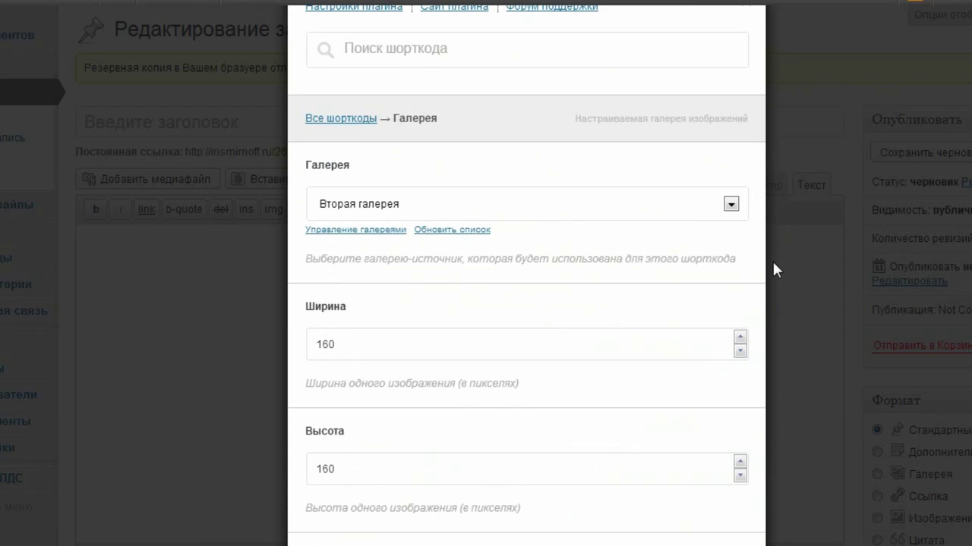
scroll(772, 259, "down", 3)
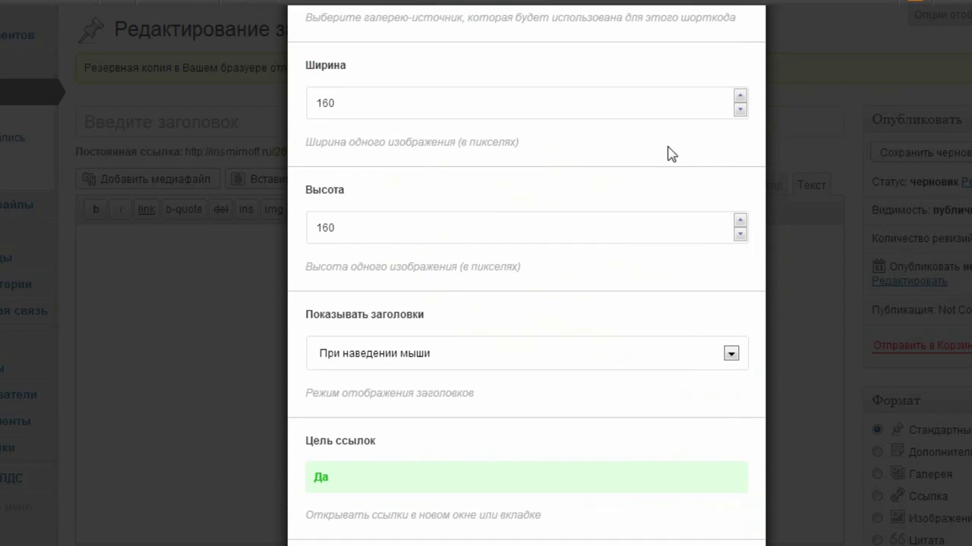
left_click(739, 109)
left_click(739, 110)
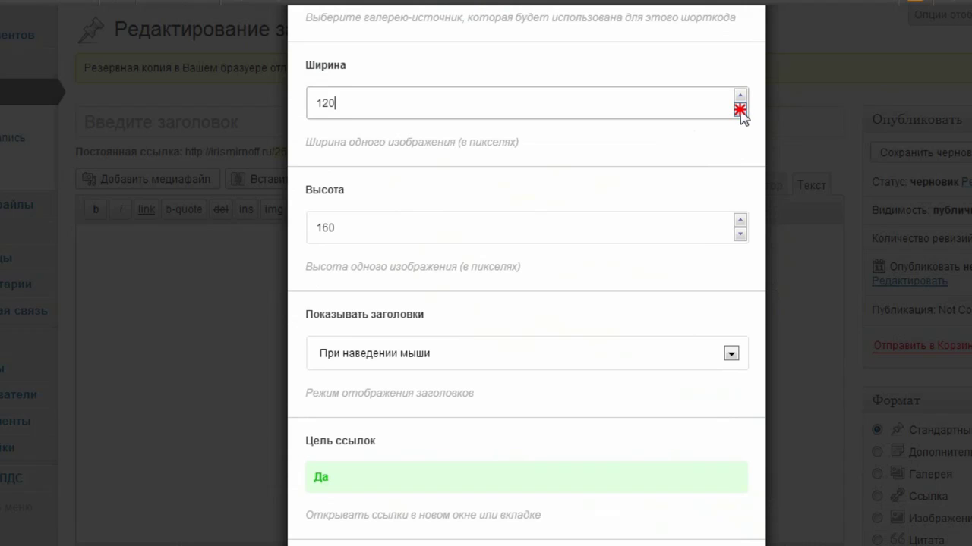
left_click(740, 235)
left_click(739, 235)
left_click(739, 234)
left_click(739, 234)
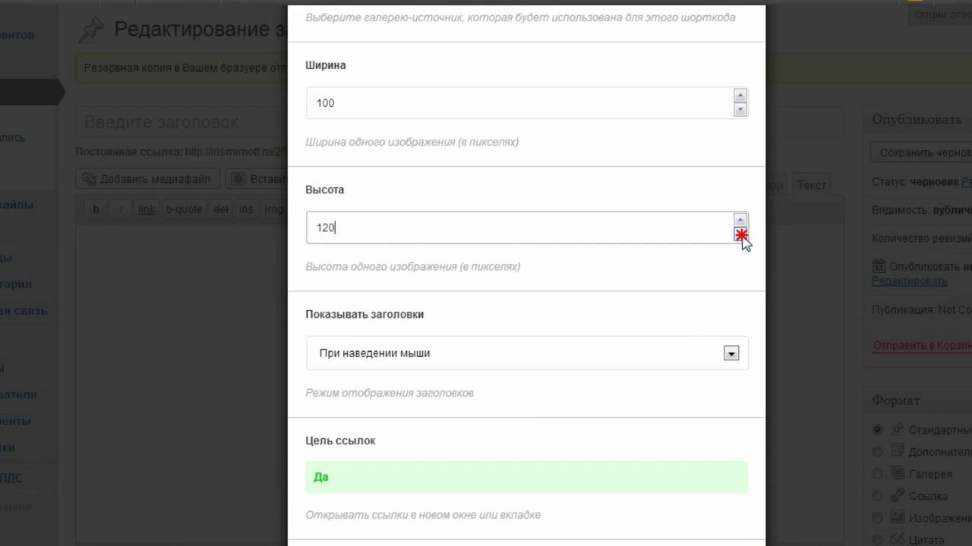
scroll(828, 268, "down", 5)
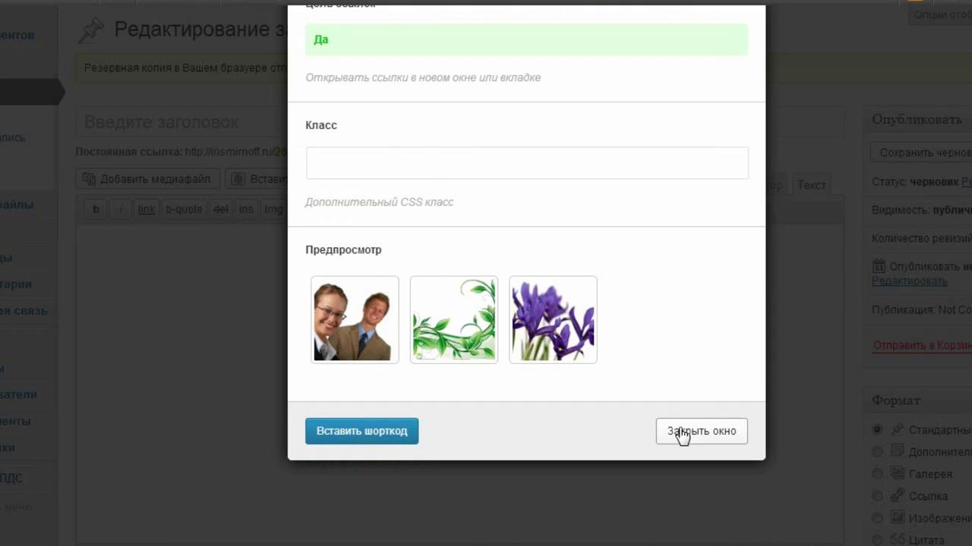
left_click(372, 431)
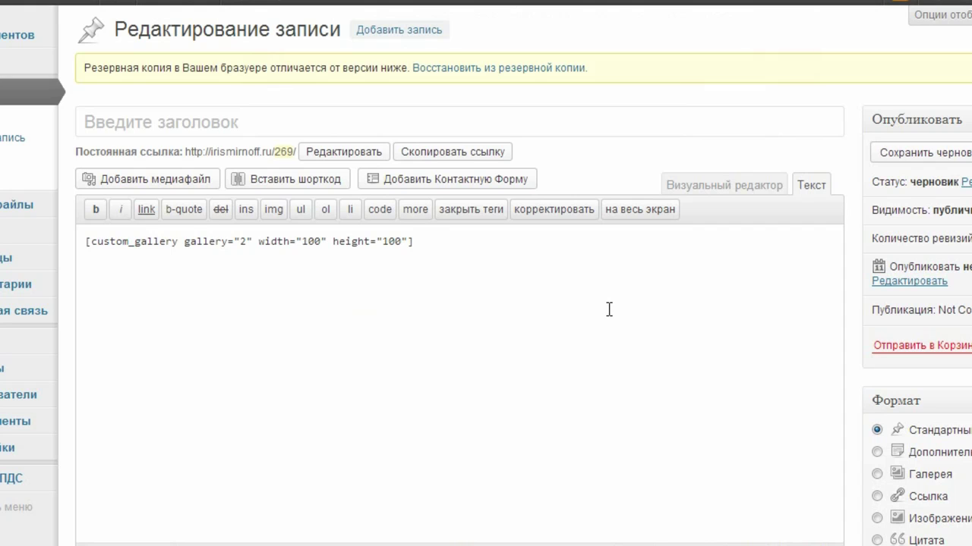
- Preview the post and test the links behind the images of the inserted gallery
left_click(921, 152)
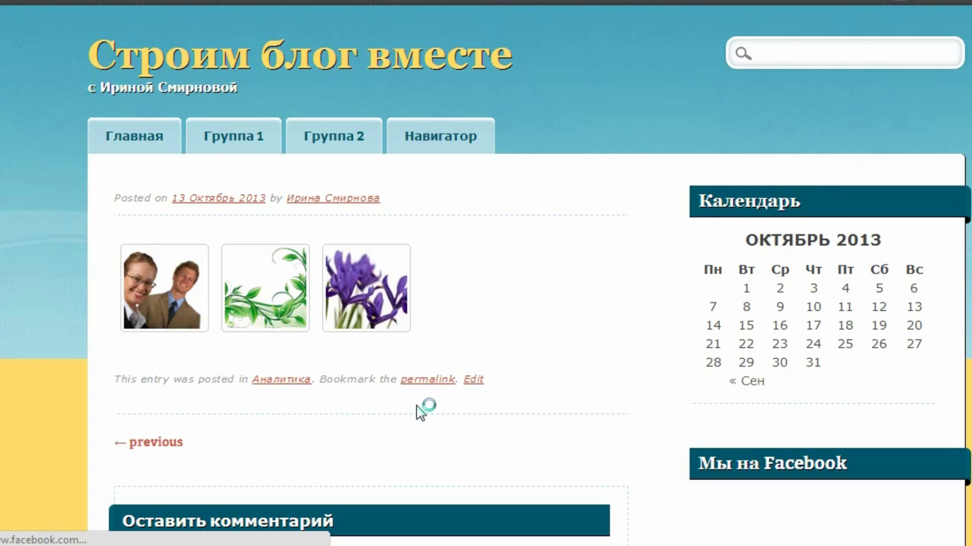
left_click(373, 296)
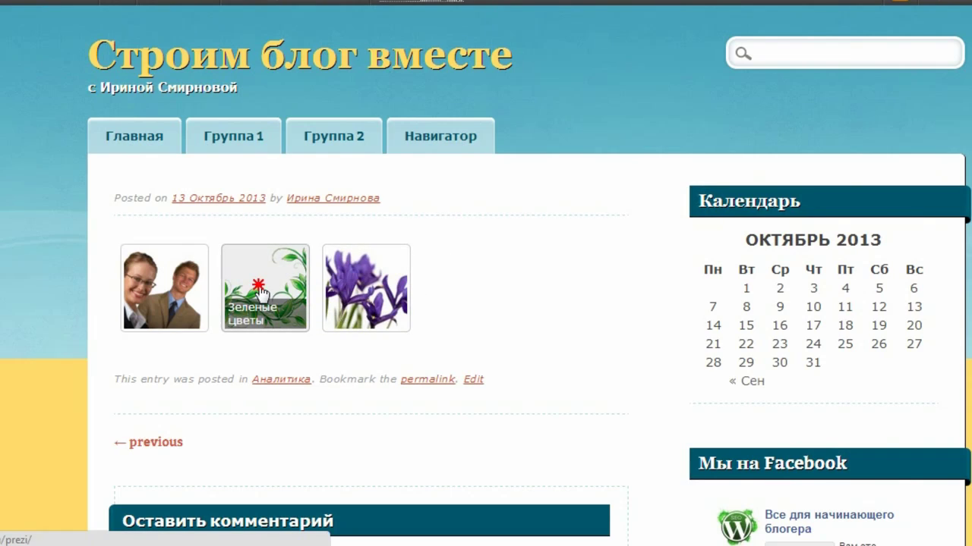
left_click(270, 290)
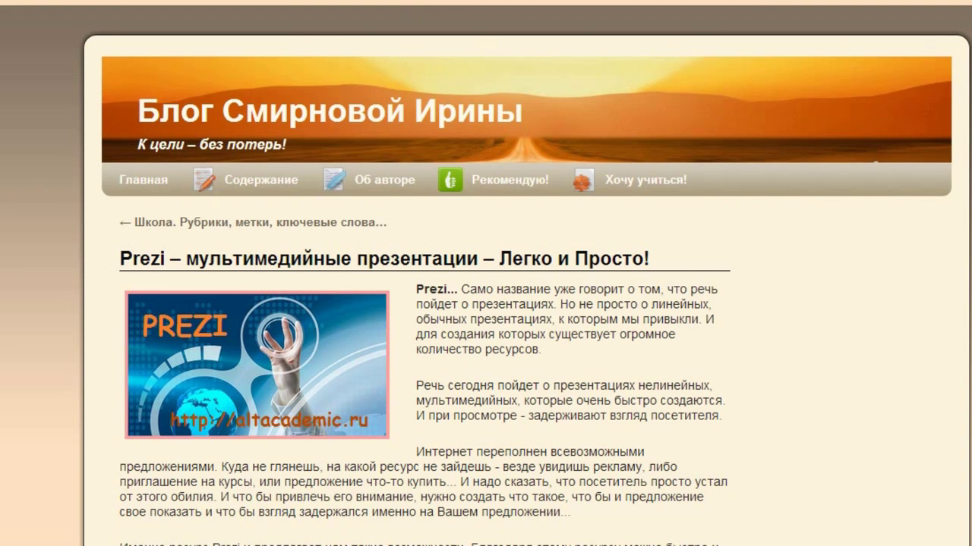
key("alt+Left")
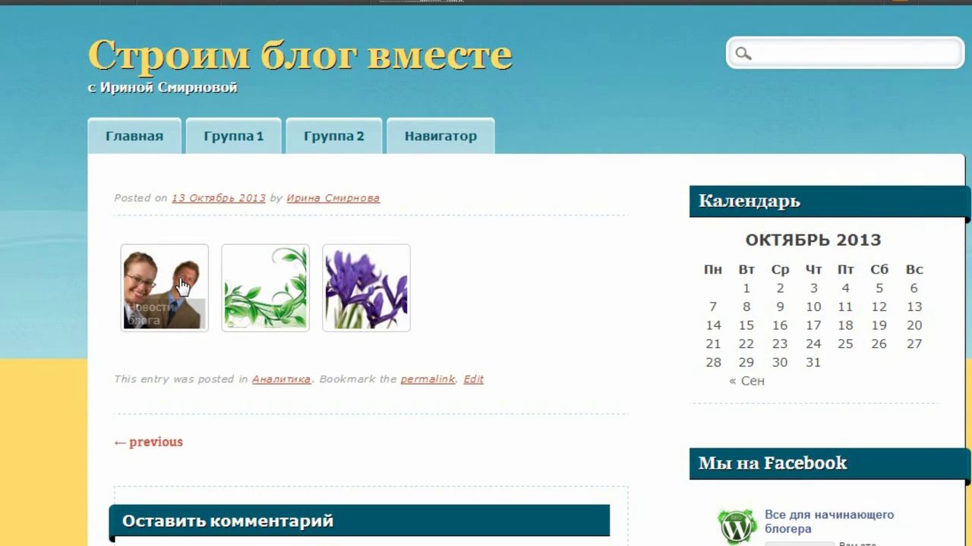
left_click(256, 258)
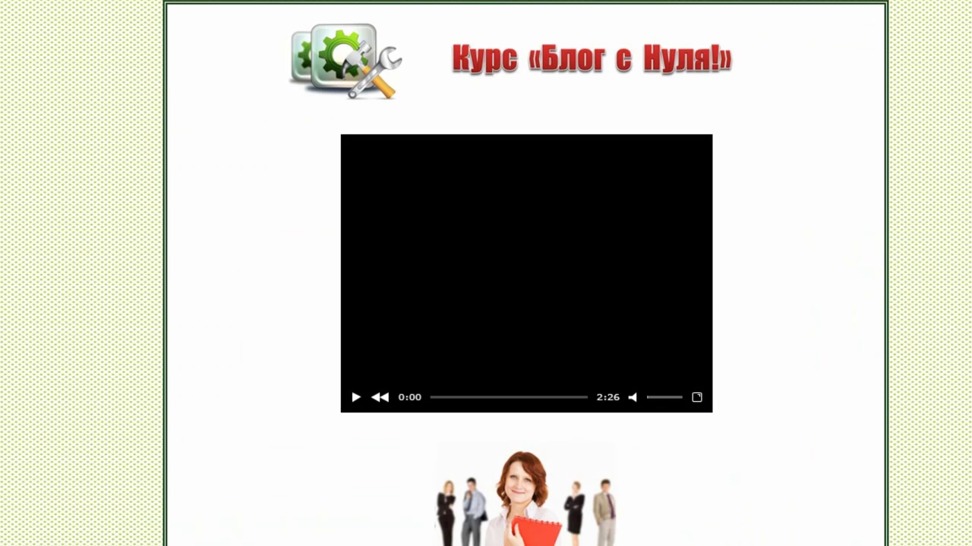
key("alt+Left")
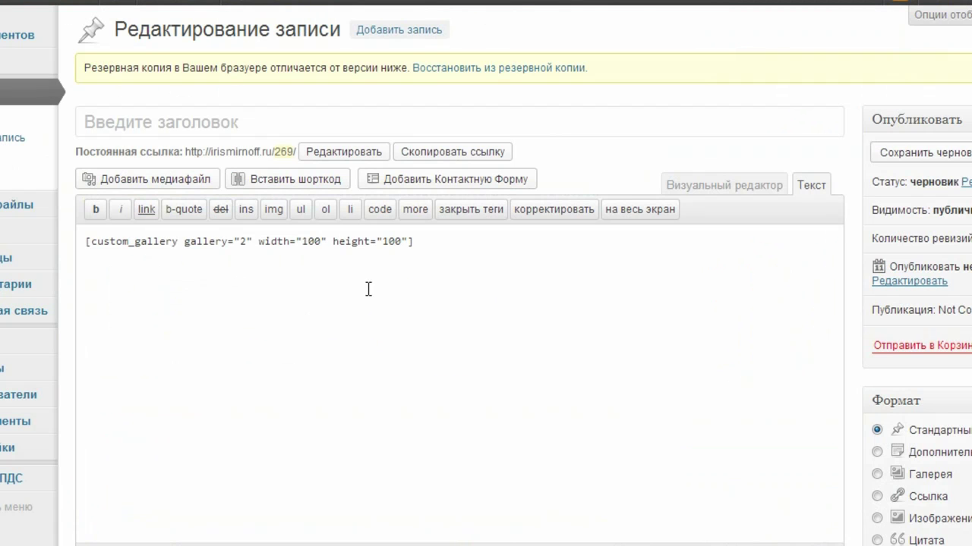
- Delete the gallery shortcode from the post and start inserting a Карусель shortcode
left_click_drag(421, 241, 52, 242)
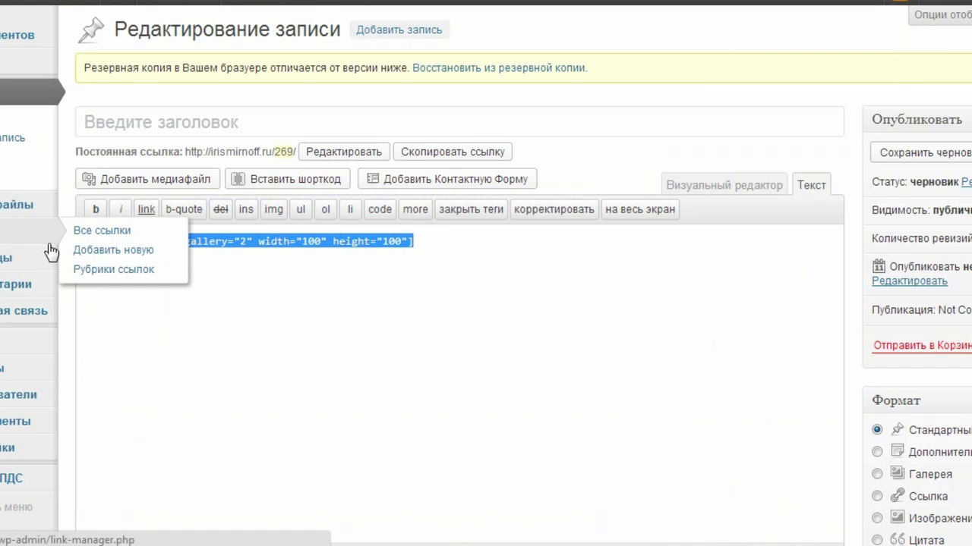
key("Delete")
left_click(309, 184)
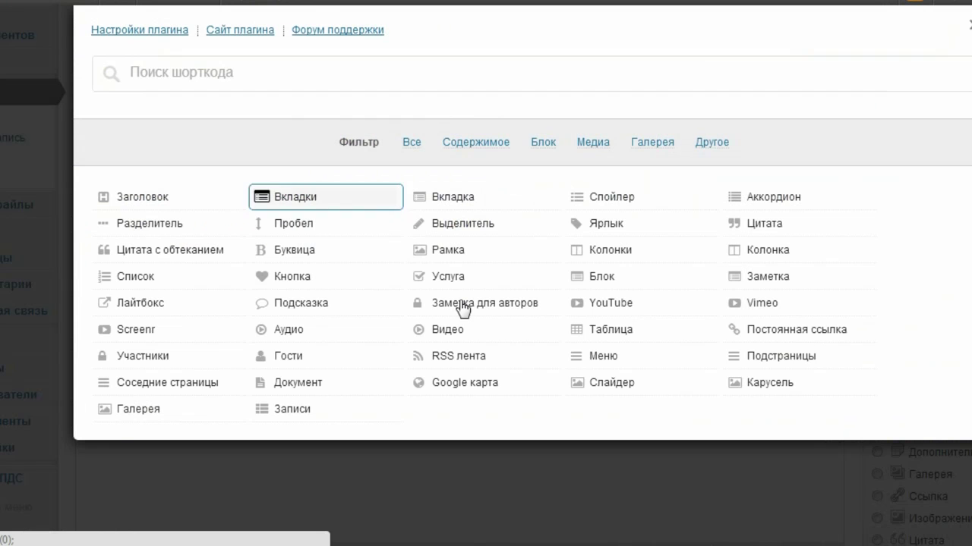
left_click(600, 144)
left_click(652, 143)
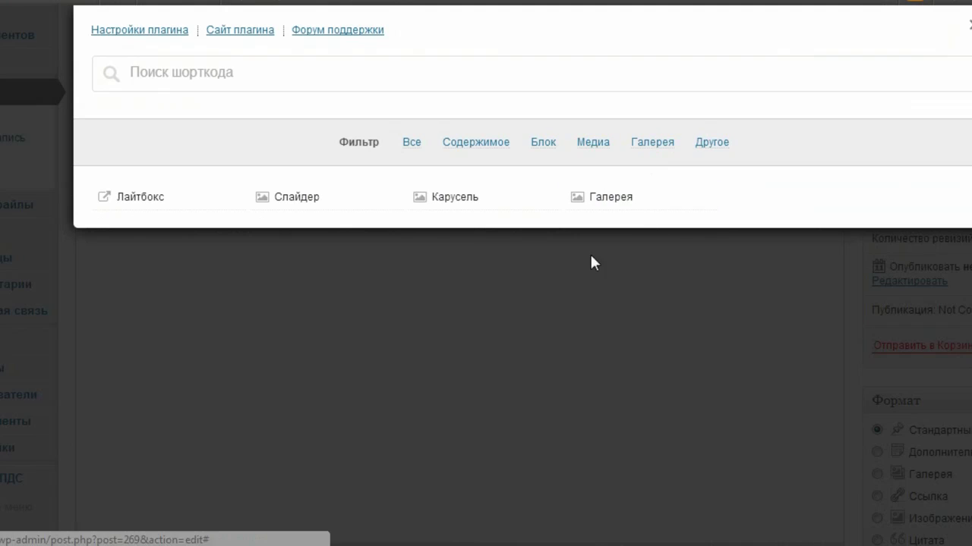
left_click(447, 199)
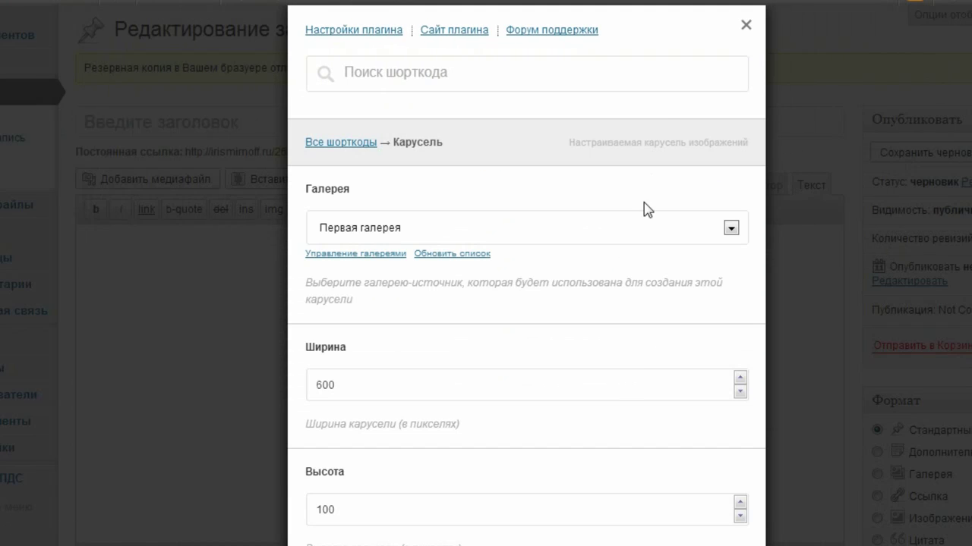
- Choose Вторая галерея as the source gallery of the carousel
scroll(659, 118, "down", 1)
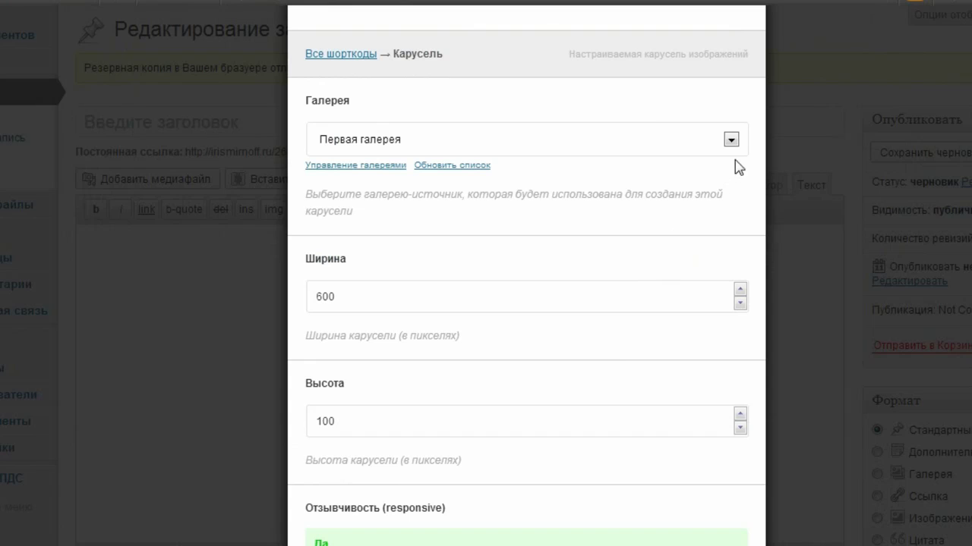
left_click(731, 141)
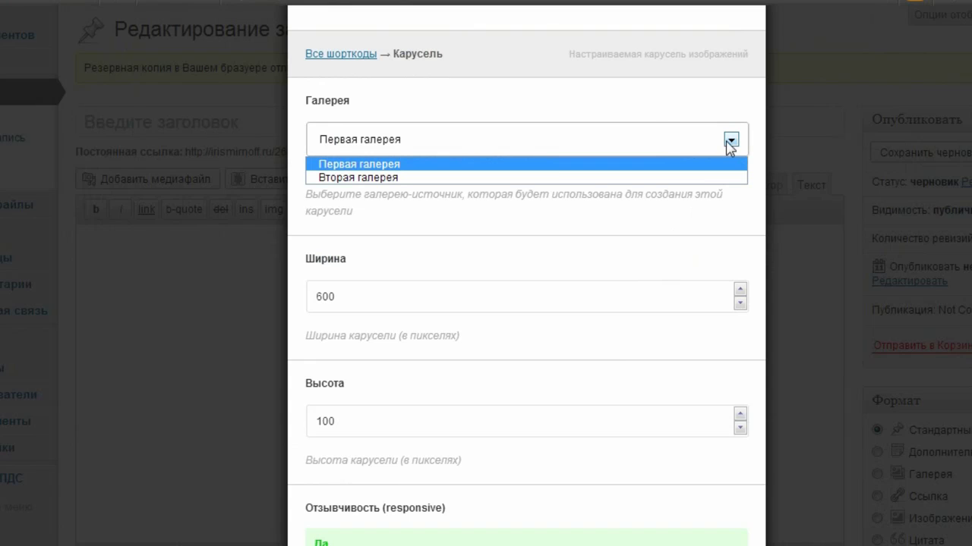
left_click(536, 176)
- Review the carousel's size, responsiveness, item and arrow settings, and set Страницы to Да
scroll(754, 251, "down", 2)
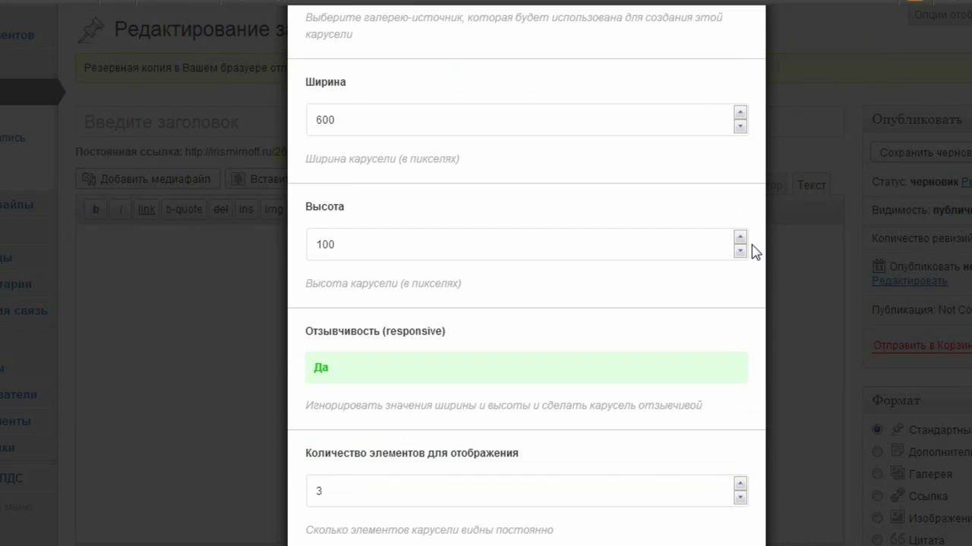
scroll(751, 252, "down", 2)
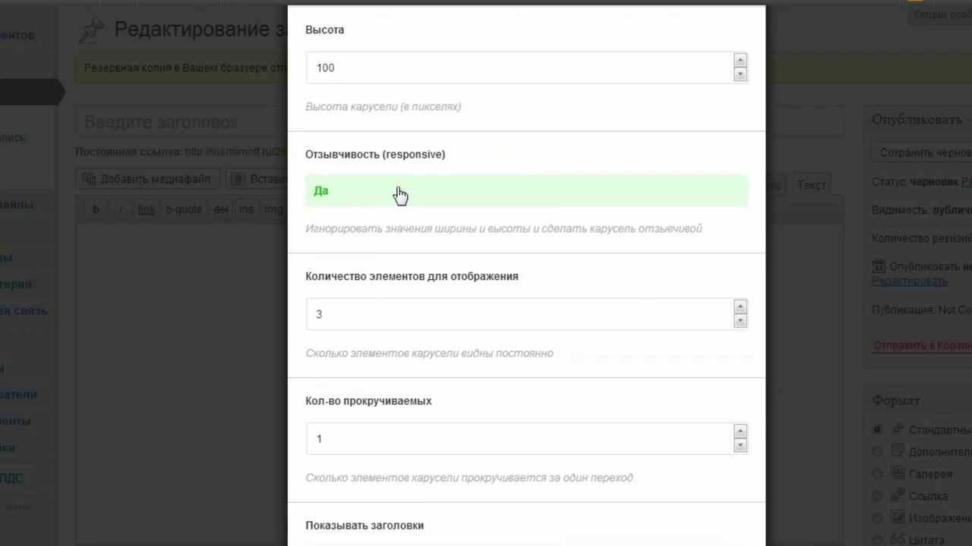
scroll(619, 250, "down", 2)
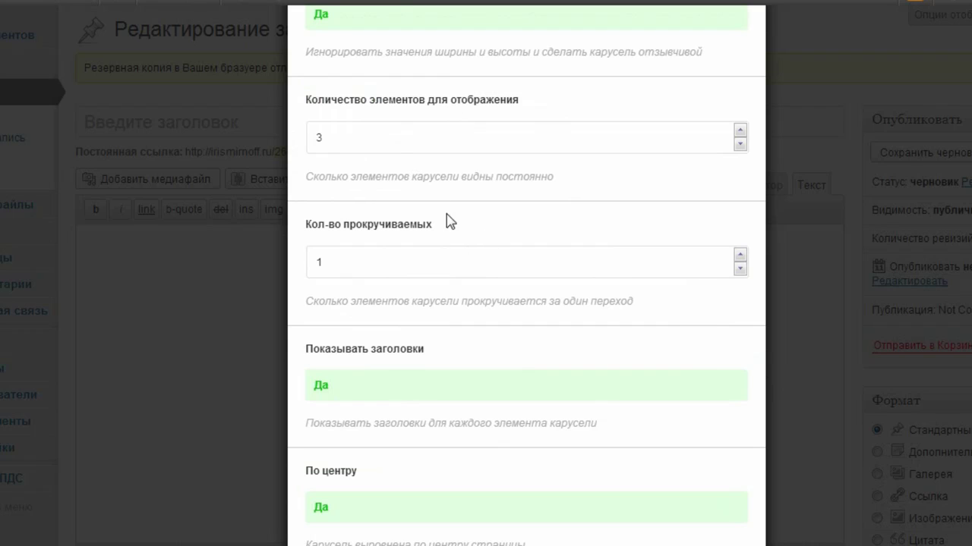
scroll(632, 265, "down", 1)
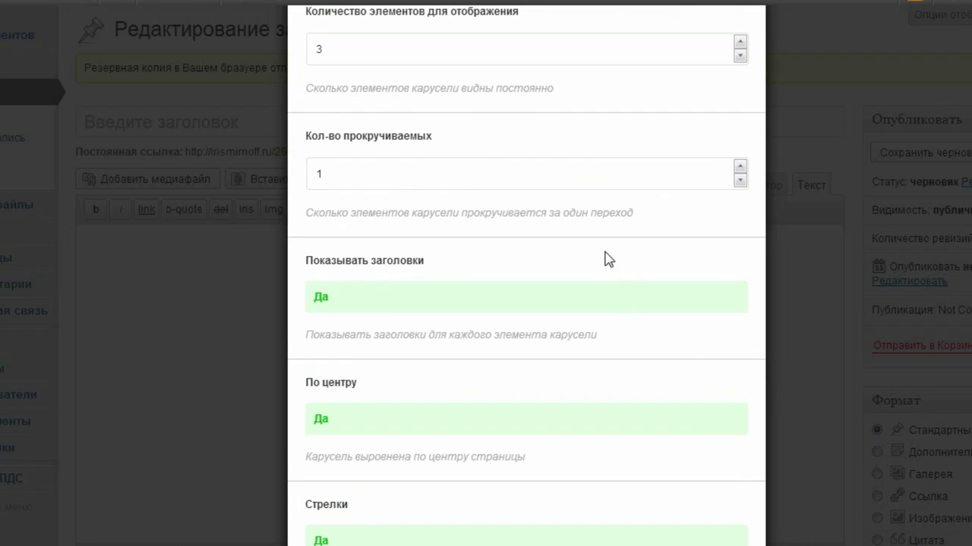
scroll(610, 261, "down", 1)
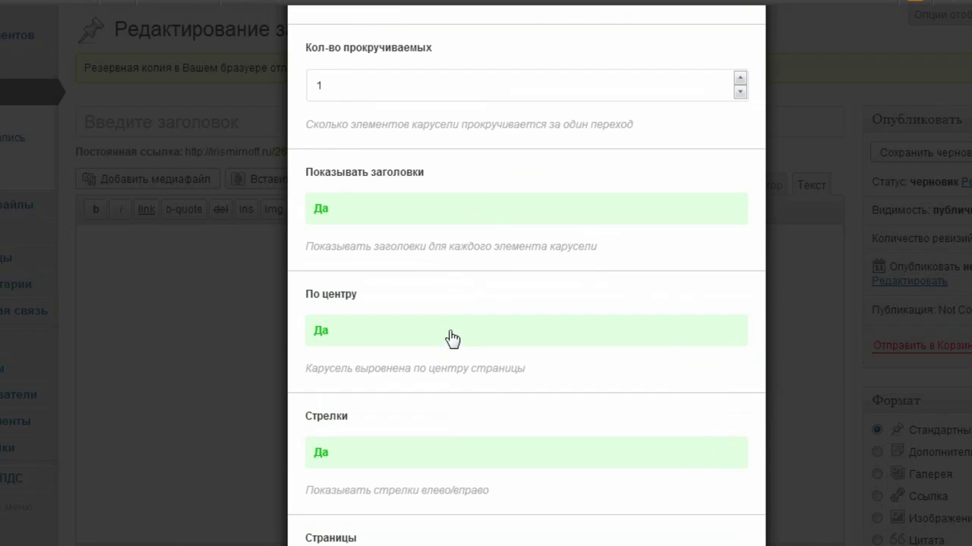
scroll(506, 254, "down", 2)
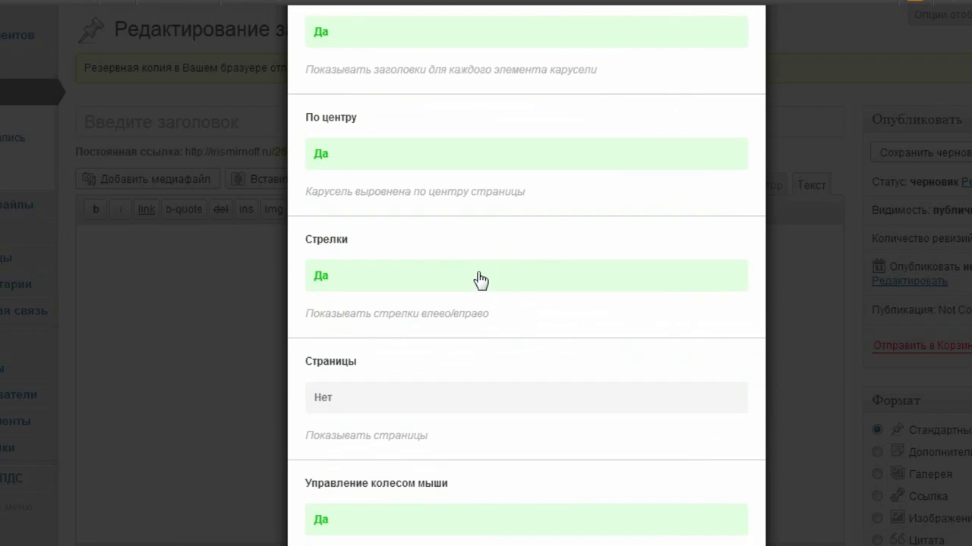
scroll(501, 269, "down", 2)
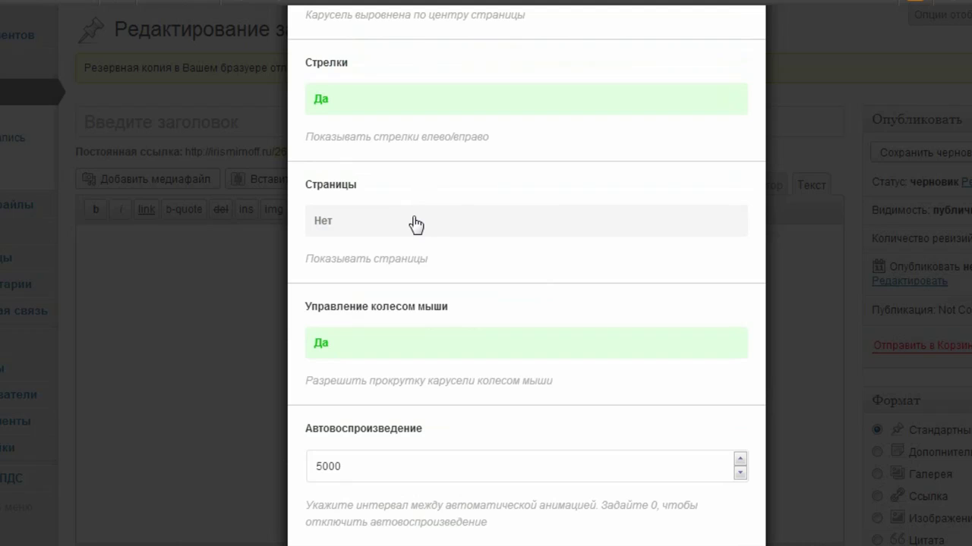
left_click(419, 225)
- Review the carousel's mouse wheel, autoplay, speed and link target settings, and preview the carousel
scroll(505, 227, "down", 2)
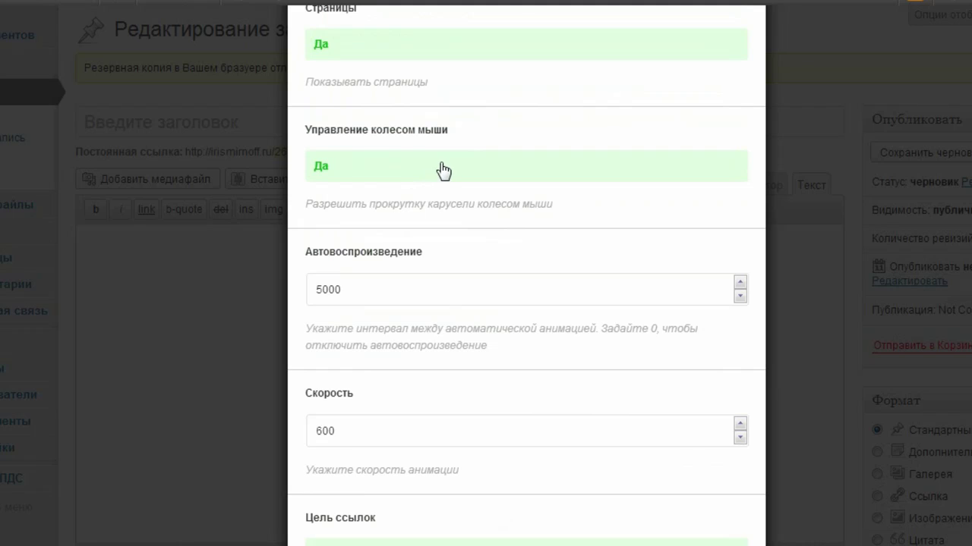
scroll(582, 273, "down", 1)
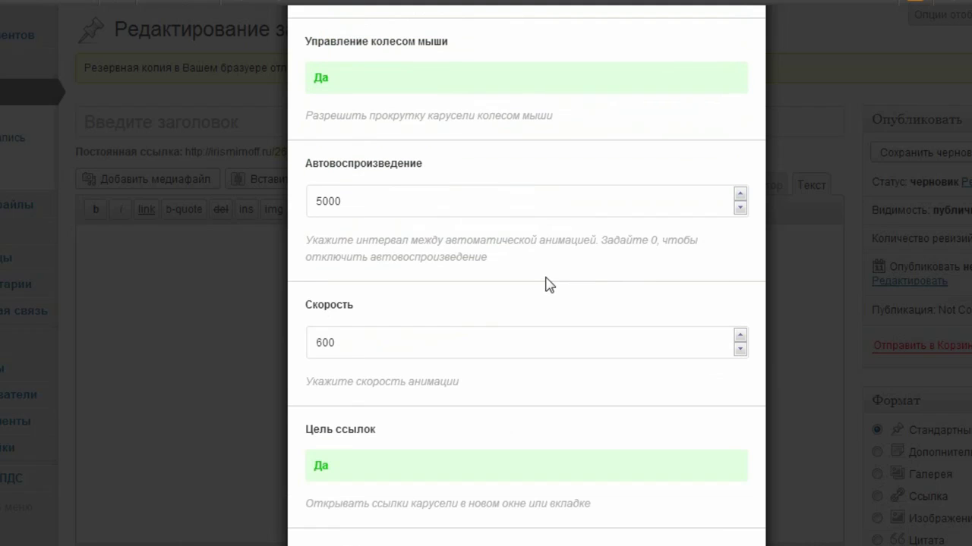
scroll(550, 285, "down", 1)
scroll(547, 264, "down", 1)
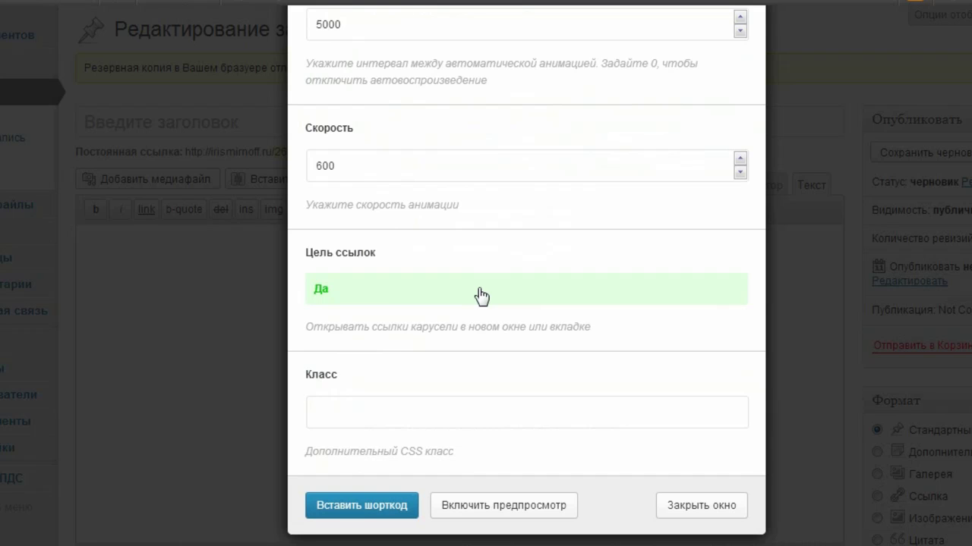
scroll(478, 277, "down", 2)
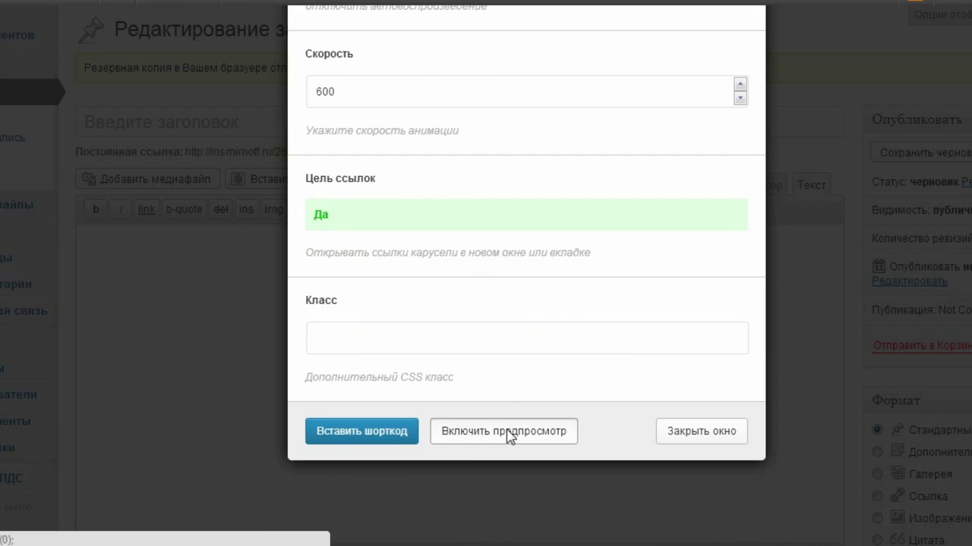
left_click(567, 435)
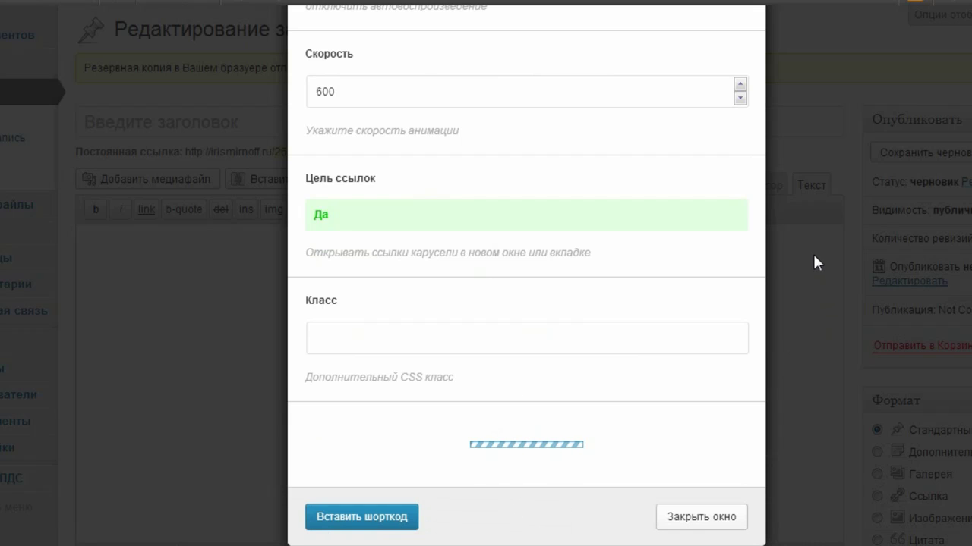
scroll(811, 241, "down", 3)
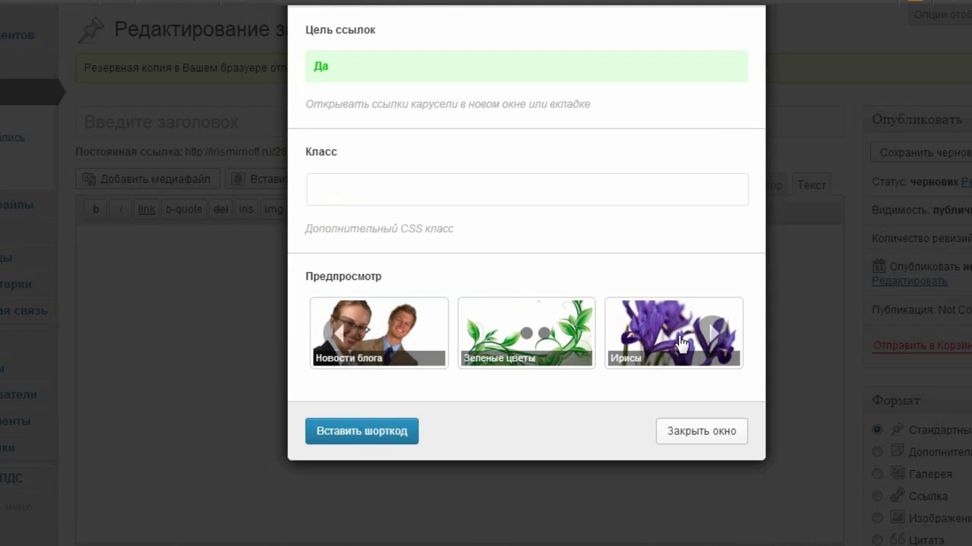
- Page forward through the images in the carousel preview and insert the carousel shortcode into the post
left_click(712, 334)
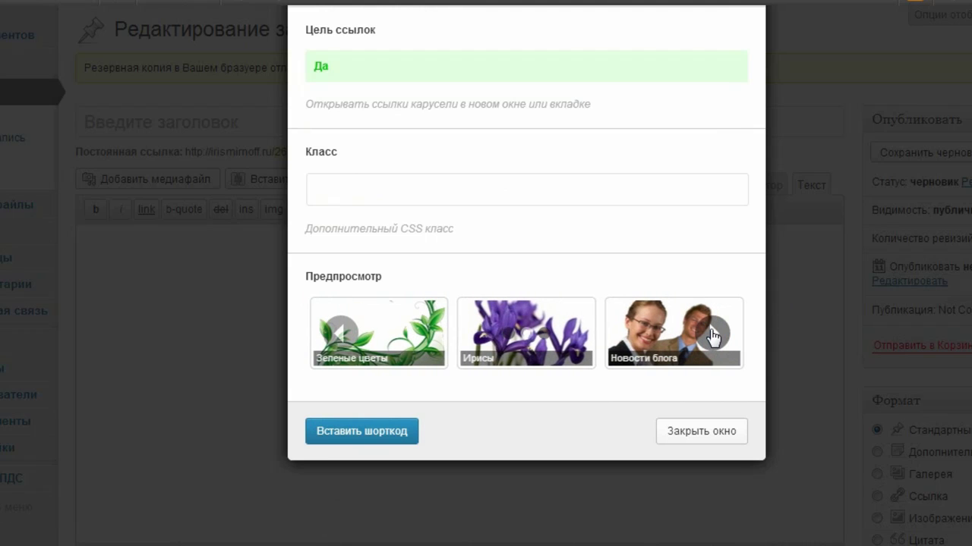
left_click(714, 335)
left_click(714, 335)
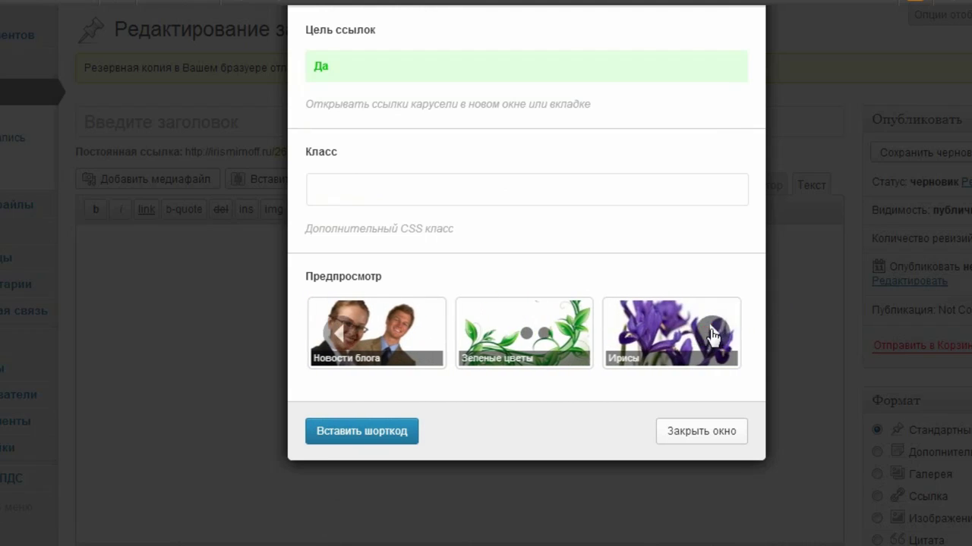
left_click(712, 335)
left_click(712, 335)
left_click(711, 335)
left_click(712, 334)
left_click(714, 334)
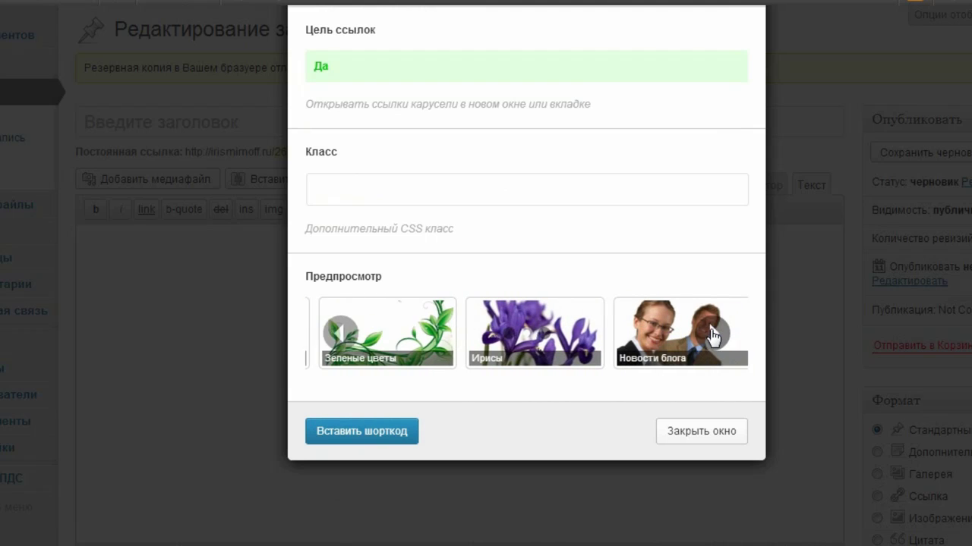
left_click(394, 441)
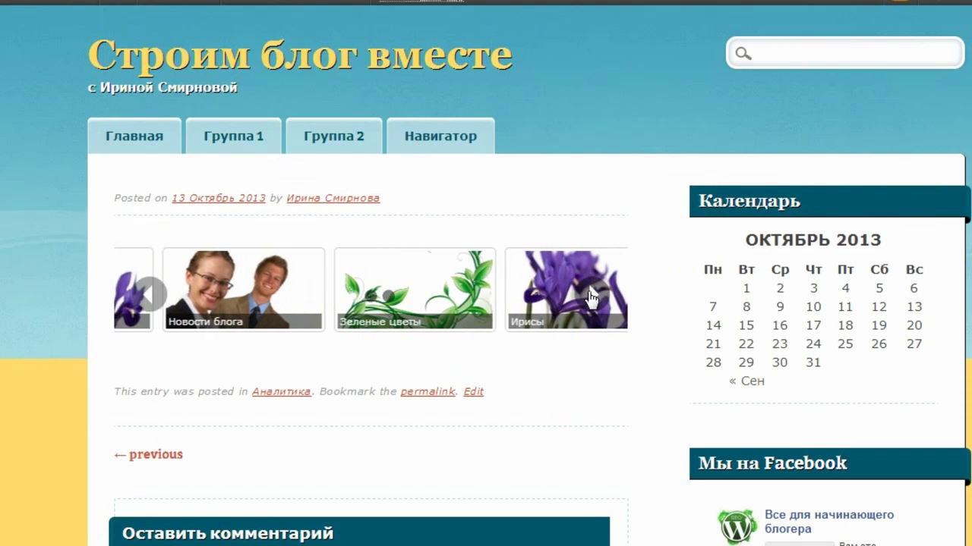
- Page through the carousel in the post preview and test the link of one of its images
left_click(590, 294)
left_click(590, 295)
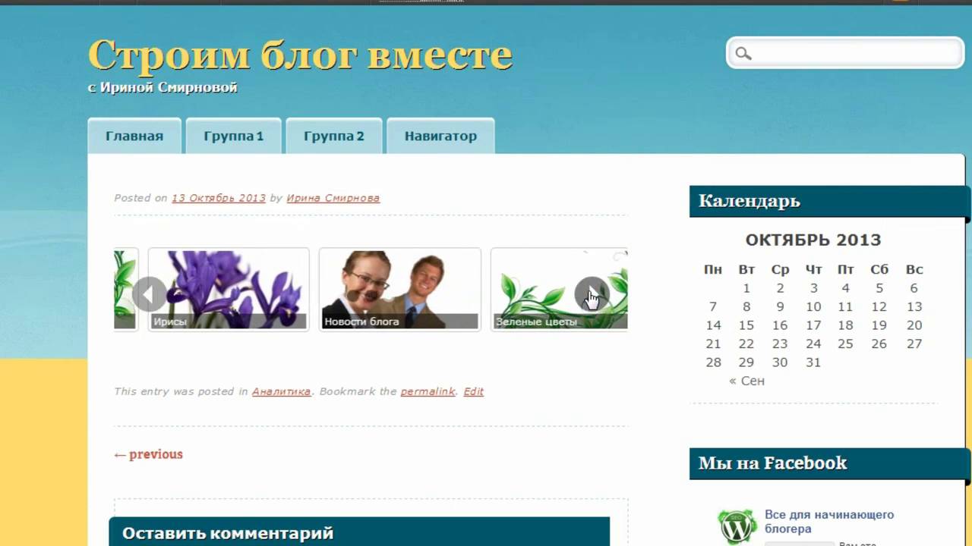
left_click(590, 294)
left_click(590, 295)
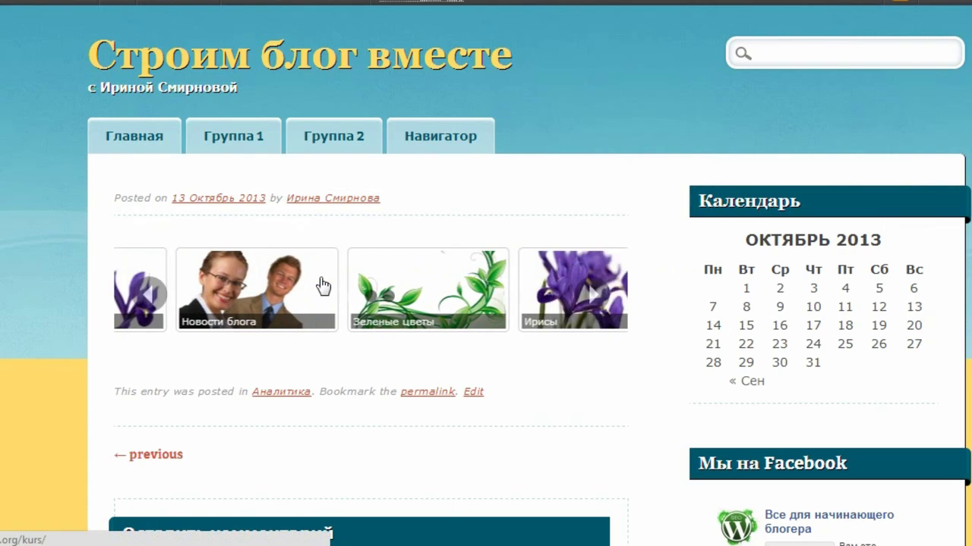
left_click(480, 296)
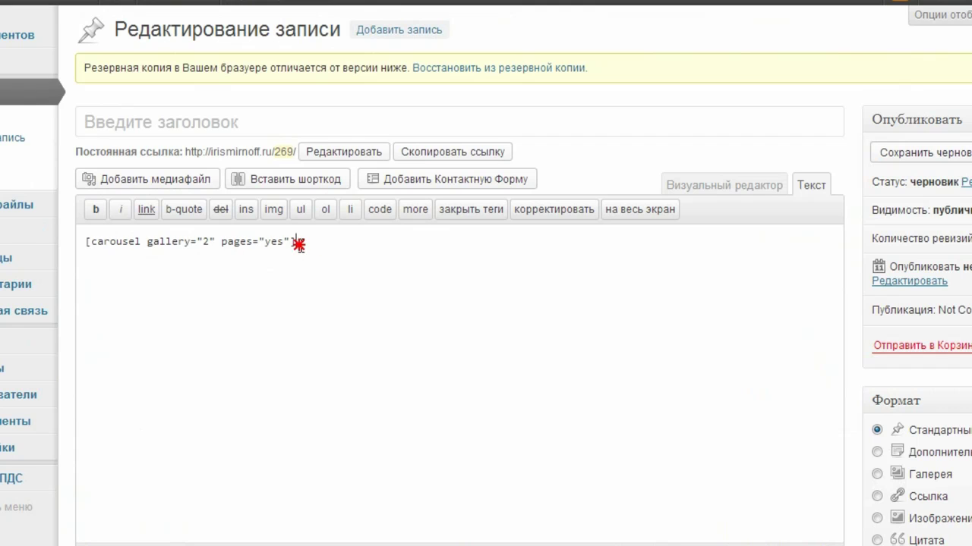
- Remove the carousel shortcode from the post and start a Слайдер shortcode with Вторая галерея as its source
left_click_drag(298, 243, 38, 242)
key("ctrl+x")
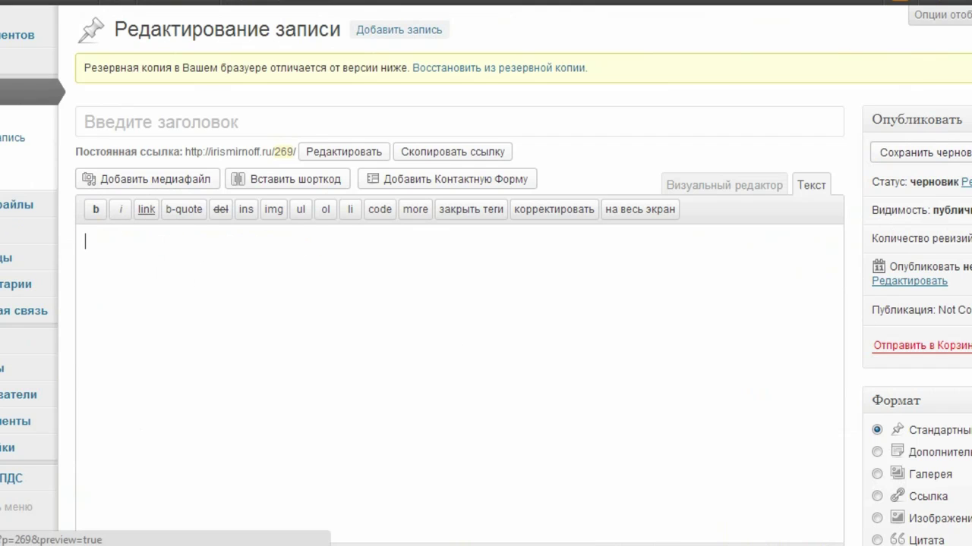
left_click(301, 180)
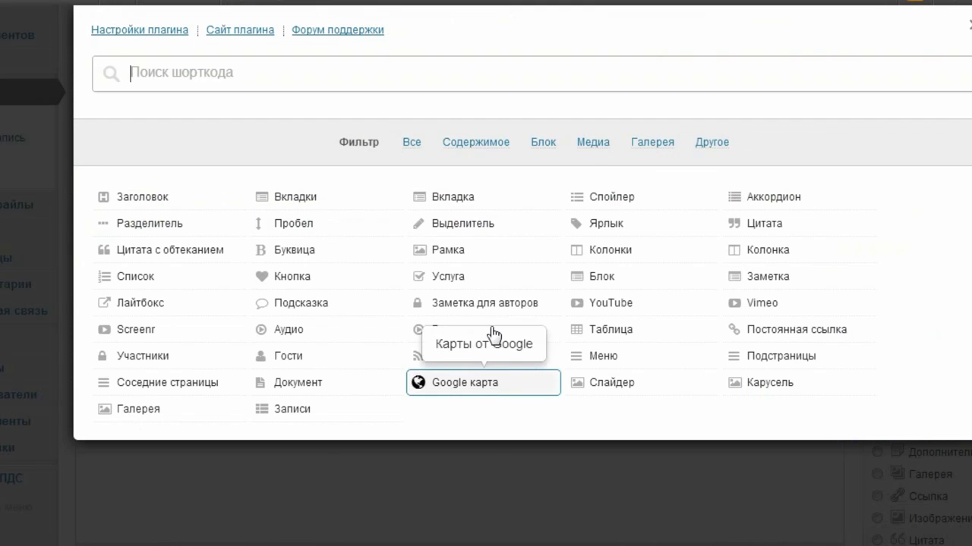
left_click(654, 145)
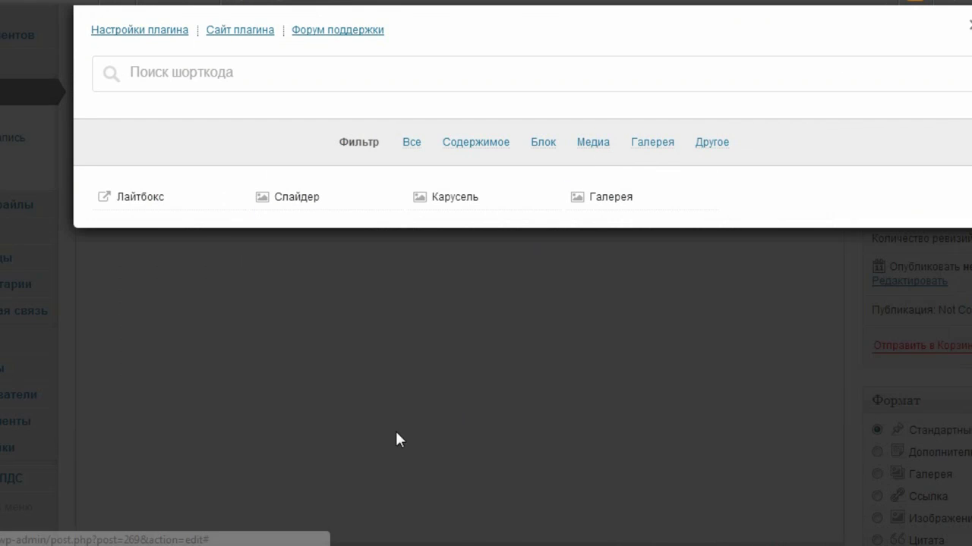
left_click(304, 199)
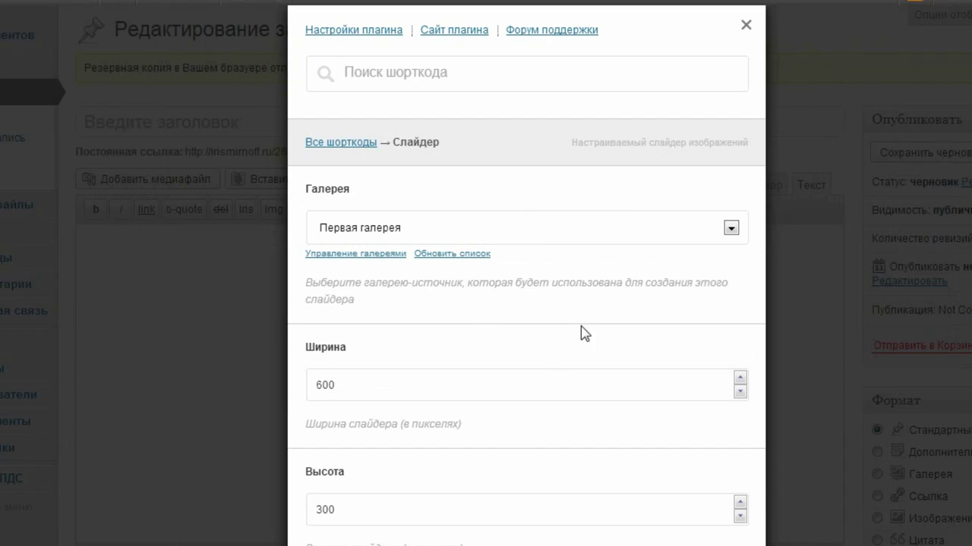
left_click(731, 227)
left_click(543, 266)
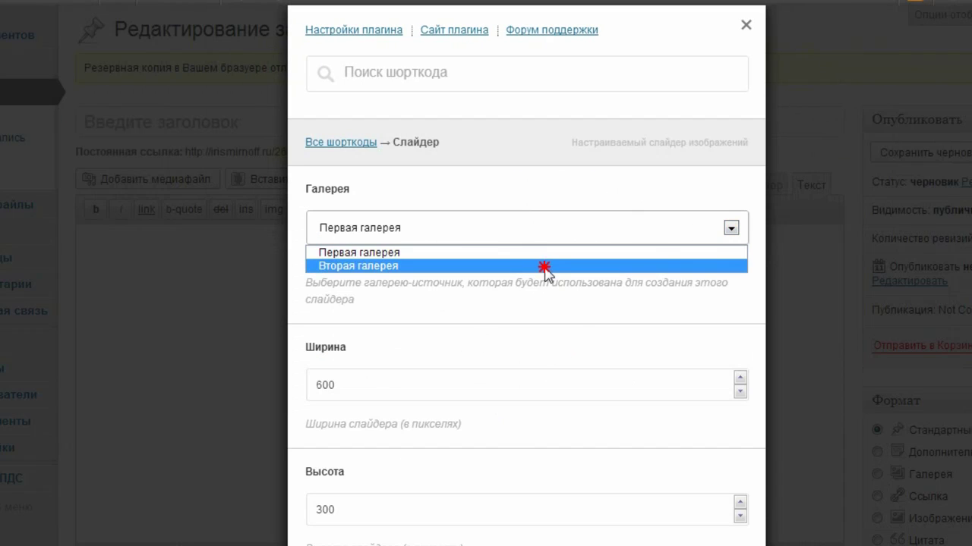
- Review the slider's size, responsiveness, title, arrow, page, autoplay, speed and link target settings, and turn on its preview
scroll(660, 156, "down", 2)
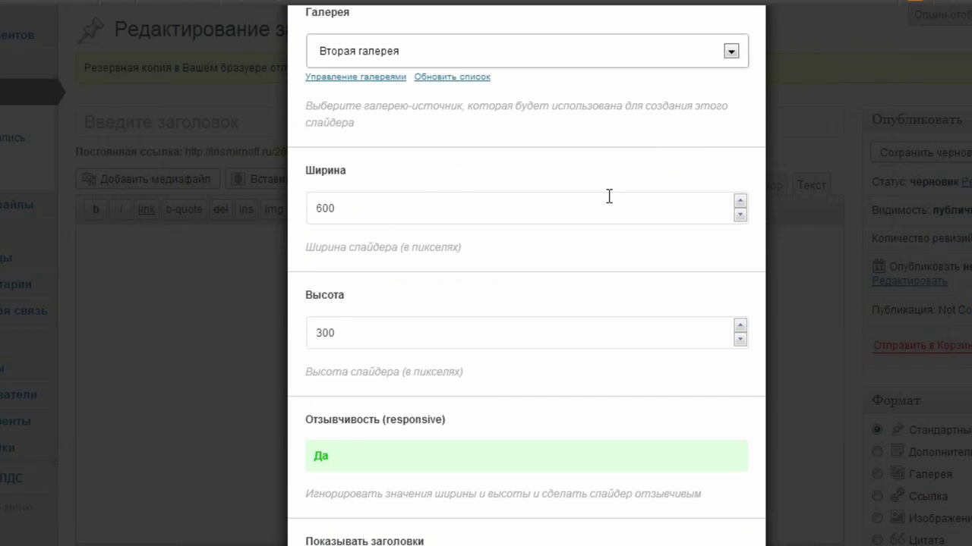
scroll(610, 199, "down", 3)
scroll(516, 269, "down", 3)
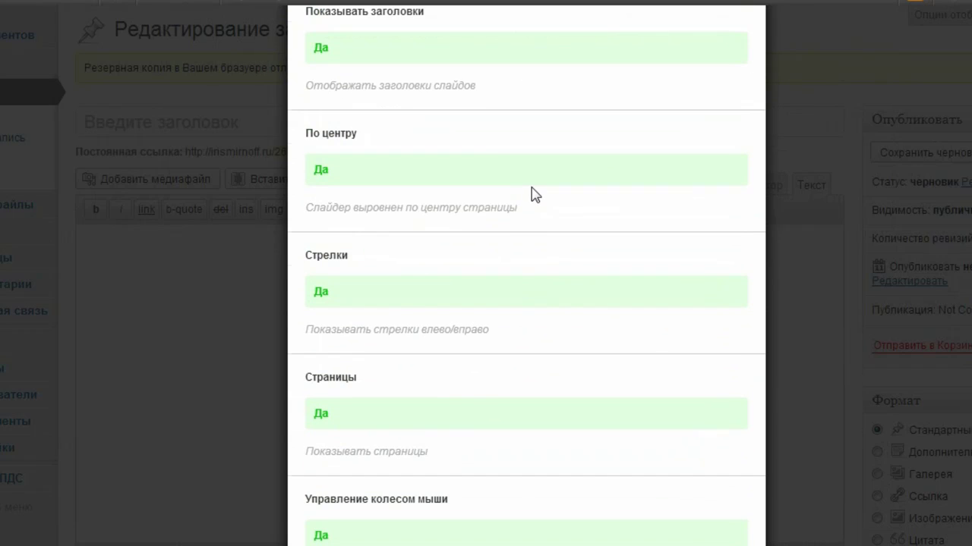
scroll(534, 191, "down", 5)
scroll(533, 187, "down", 3)
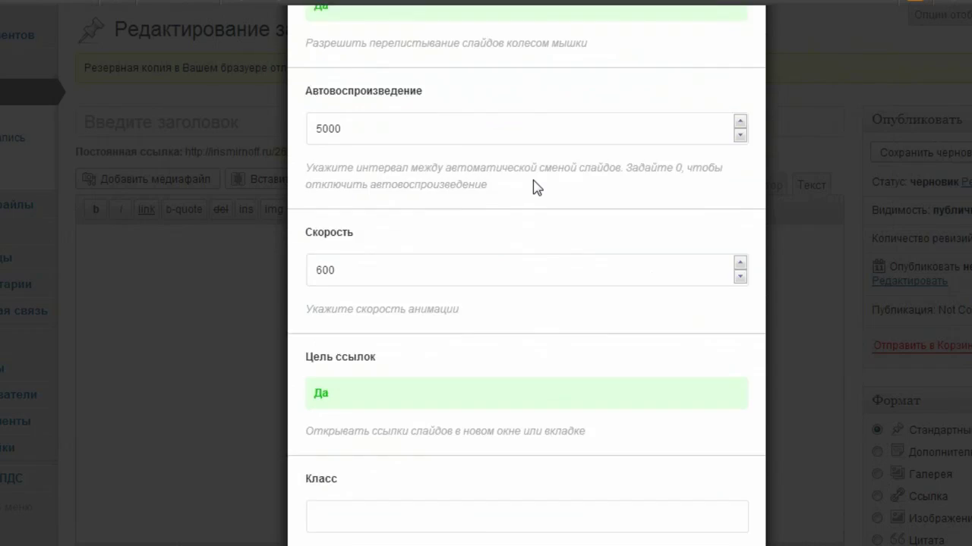
left_click(522, 441)
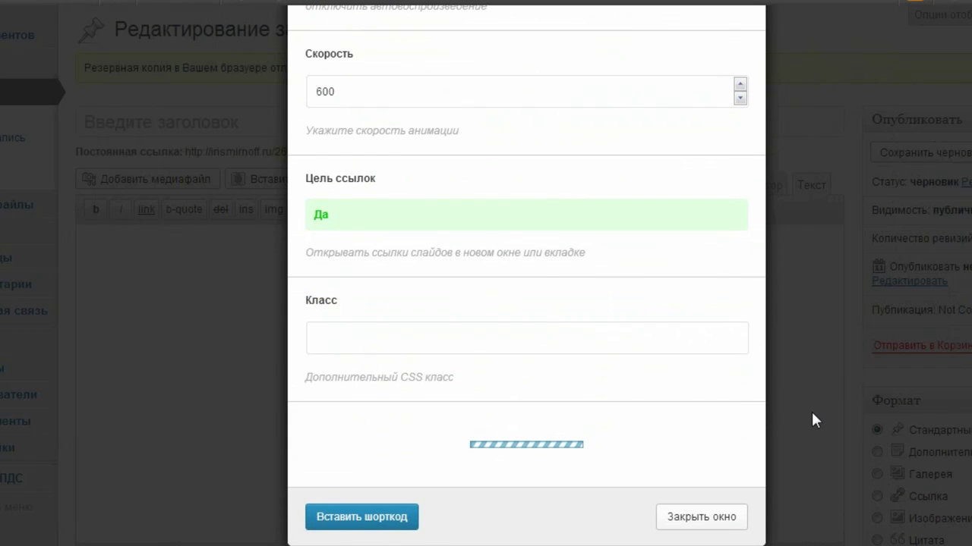
scroll(773, 248, "down", 3)
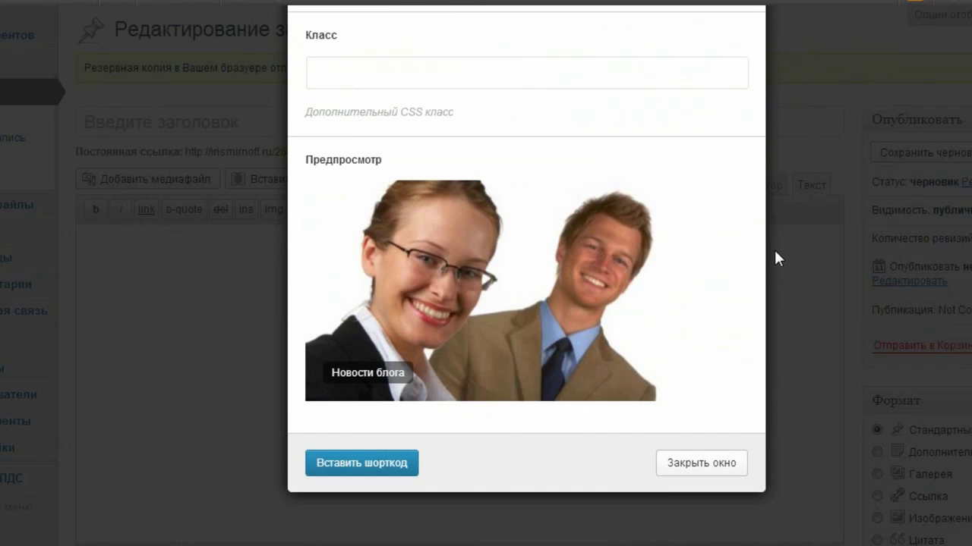
- Page forward through the slides in the slider preview and insert the slider shortcode into the post
left_click(725, 294)
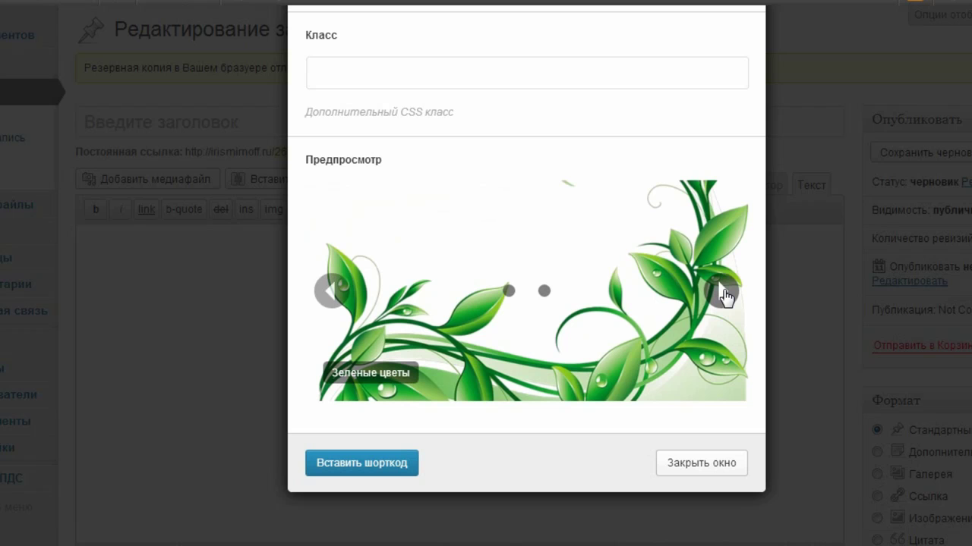
left_click(723, 294)
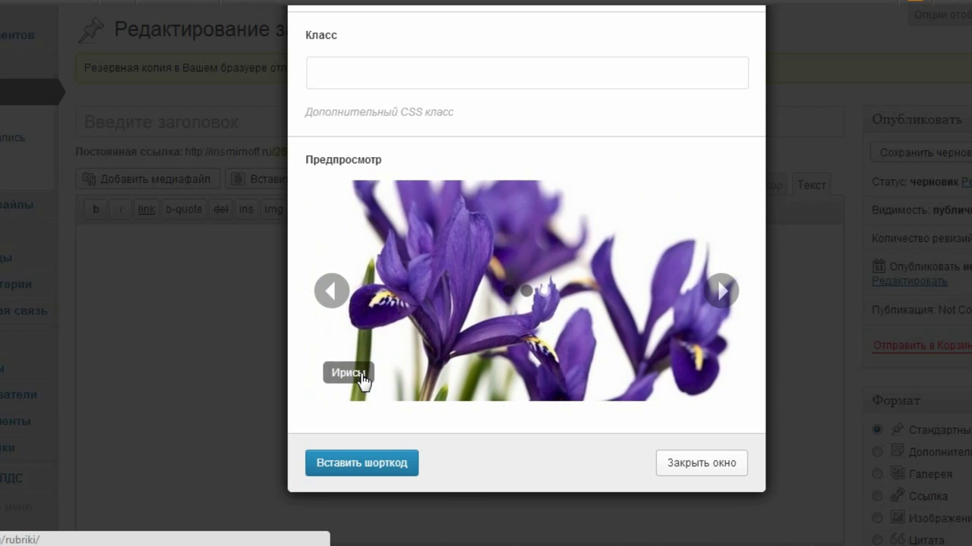
left_click(382, 464)
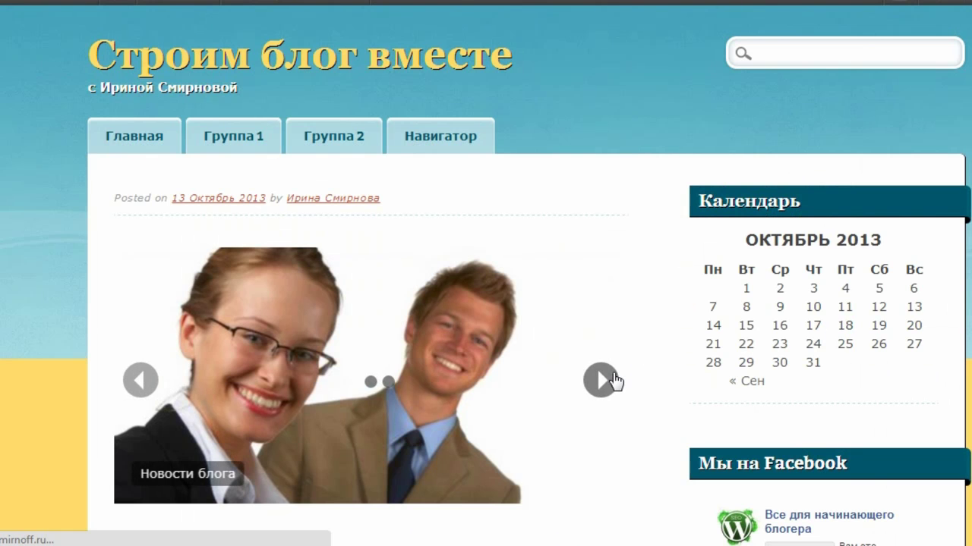
- Page through the slider in the post preview, test the link of one slide and return to the preview
left_click(603, 380)
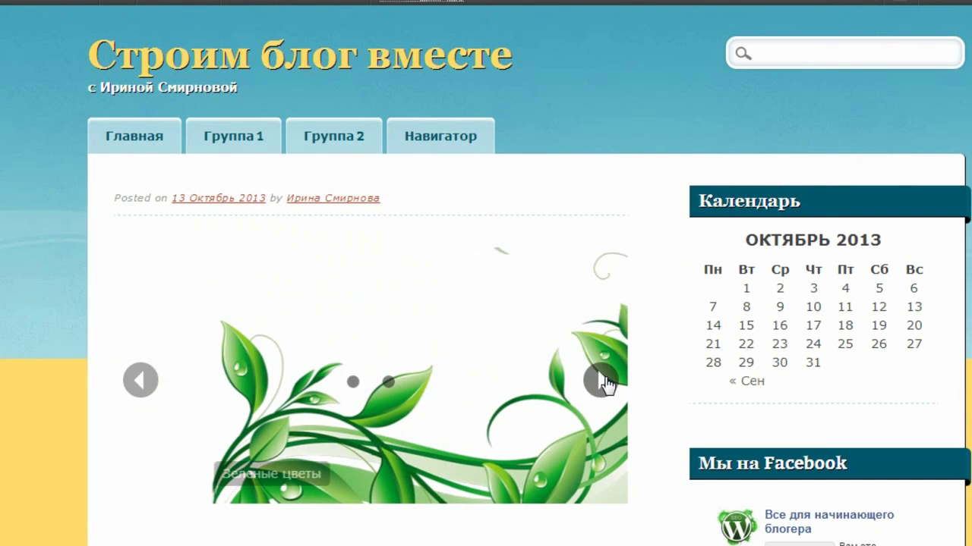
left_click(603, 381)
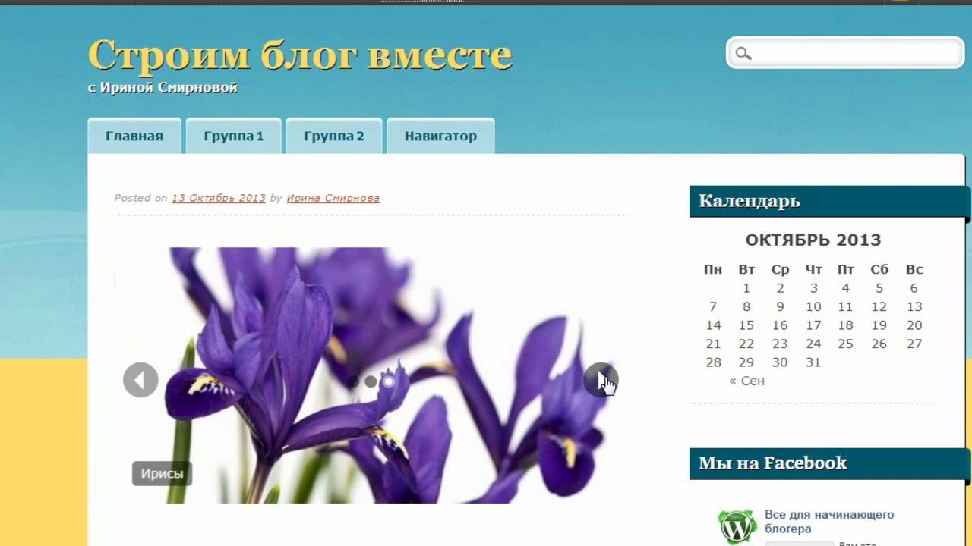
left_click(604, 381)
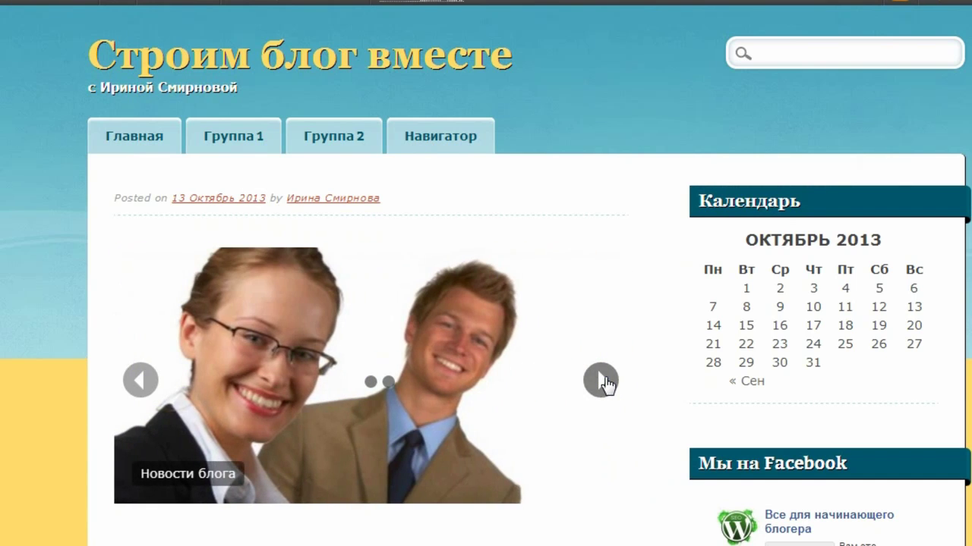
left_click(605, 383)
left_click(605, 384)
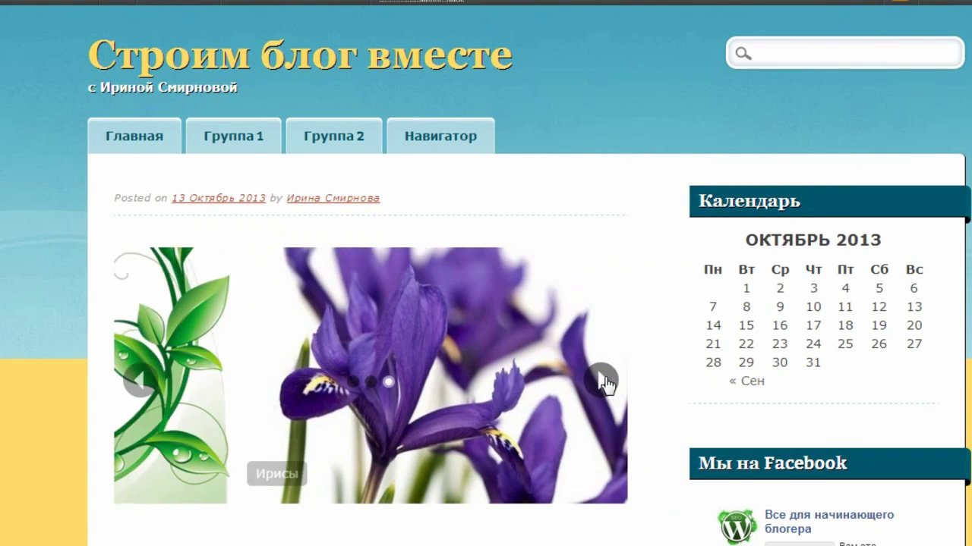
left_click(450, 398)
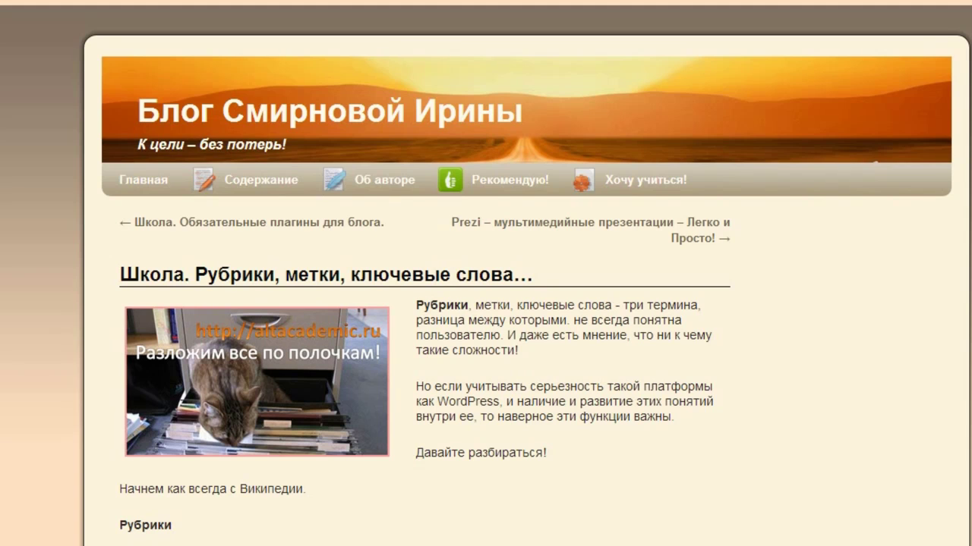
key("alt+Left")
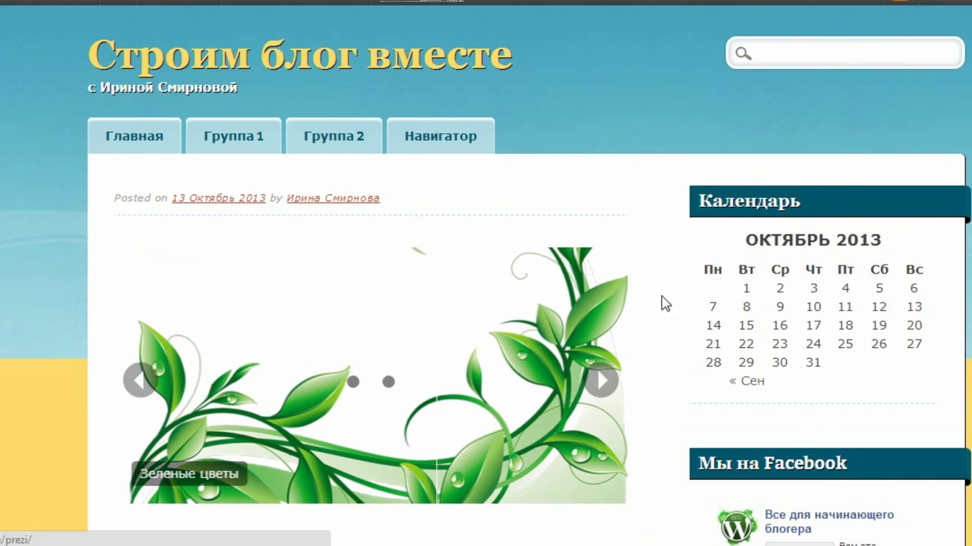
scroll(679, 282, "down", 5)
scroll(678, 282, "up", 5)
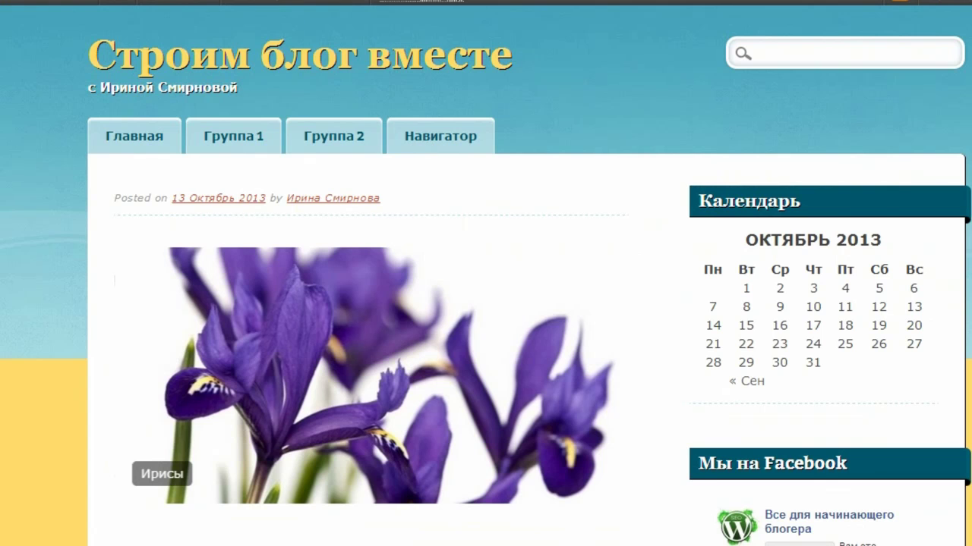
- Return to the post editor and delete the slider shortcode from the post
key("ctrl+Tab")
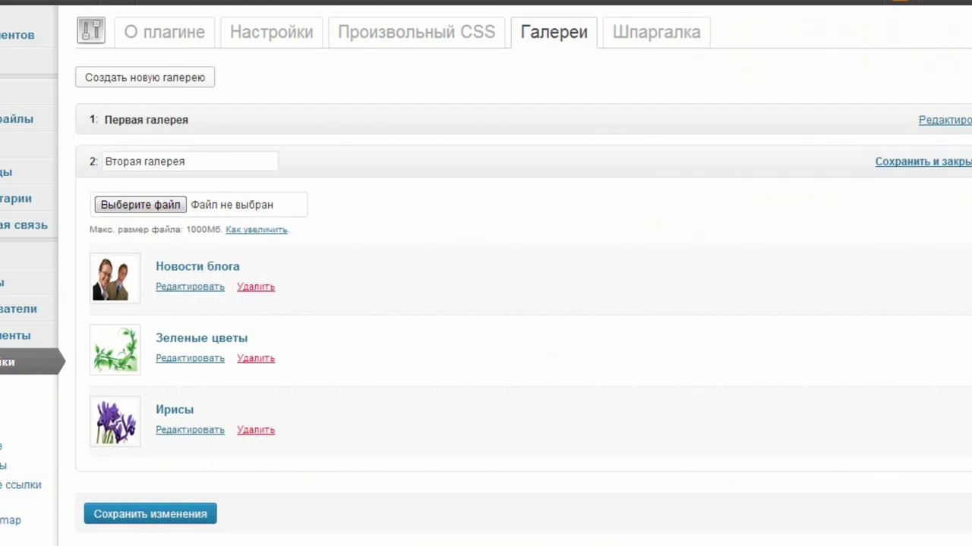
key("ctrl+Tab")
left_click_drag(227, 239, 55, 237)
key("Delete")
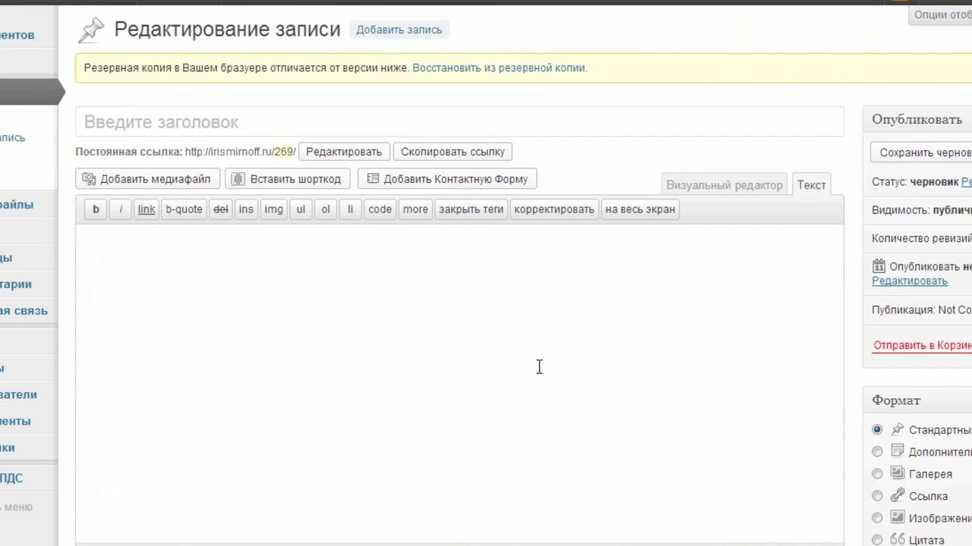
- Open the live site and examine the homework, labels and links on the lesson page Урок 6. Социальные сети
key("ctrl+shift+Tab")
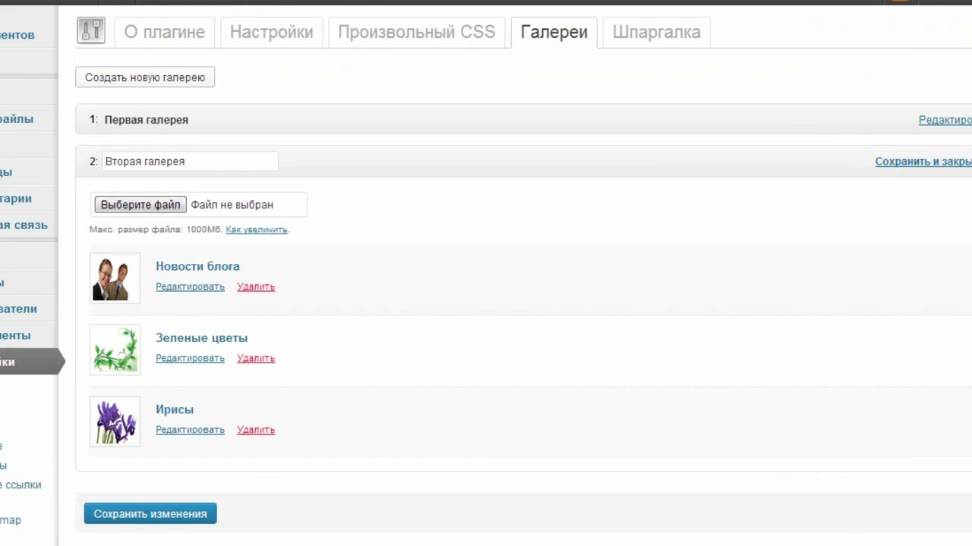
mouse_move(12, 4)
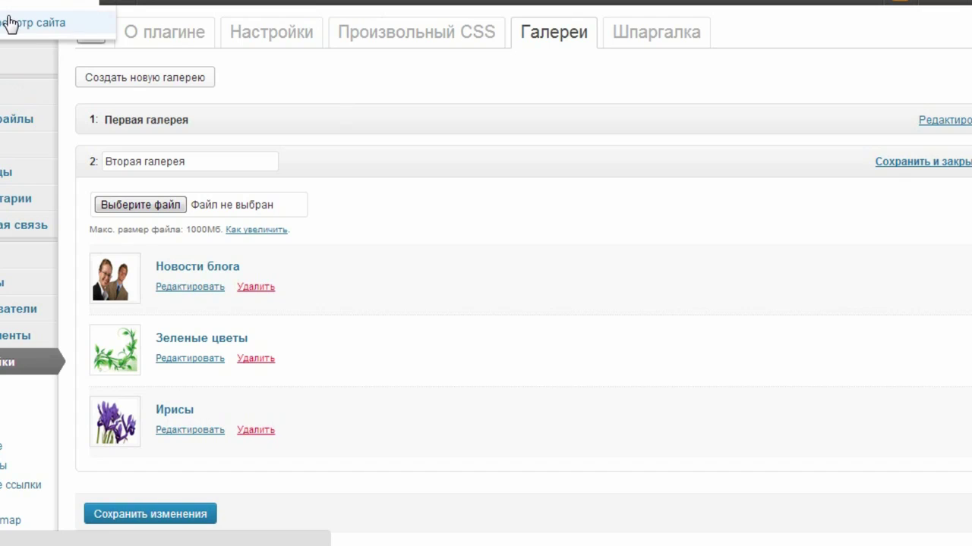
left_click(30, 23)
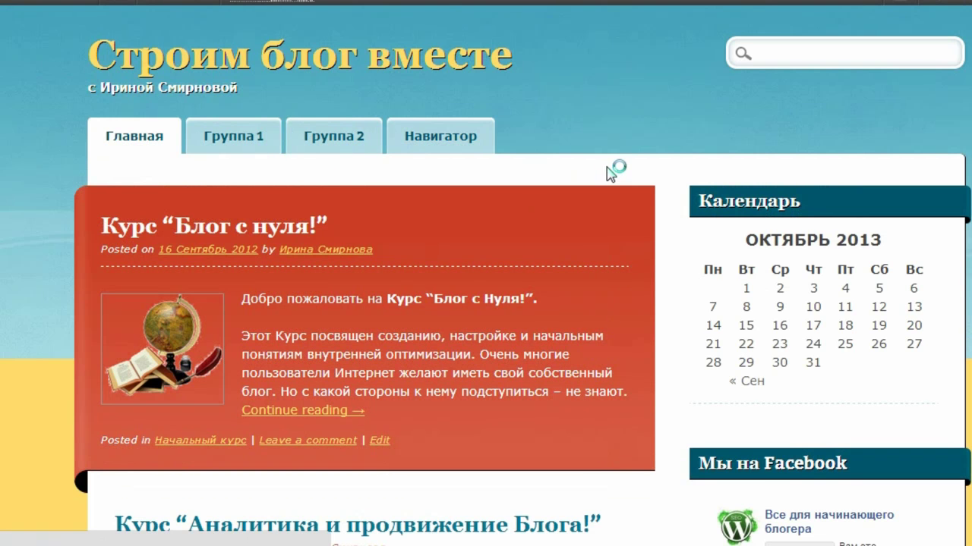
scroll(614, 168, "down", 10)
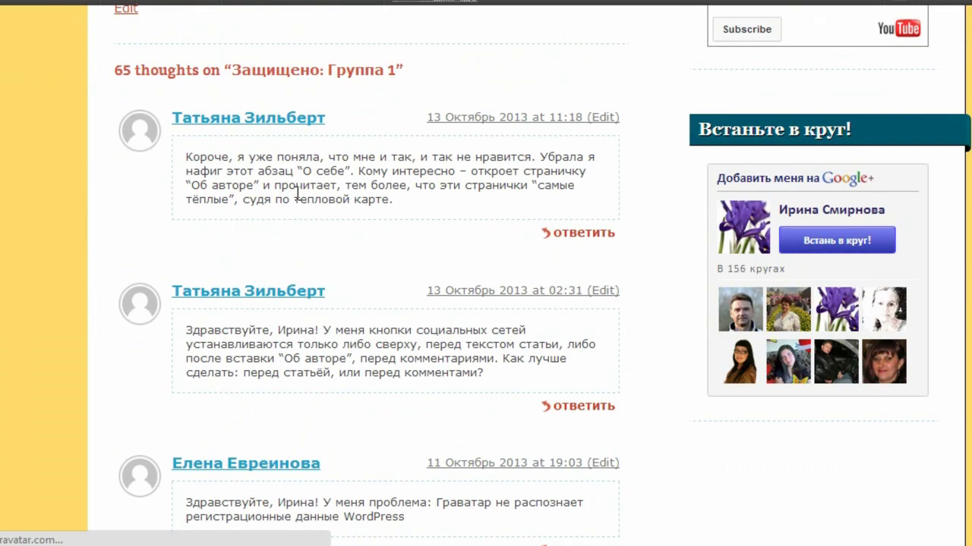
scroll(303, 201, "up", 3)
left_click(221, 253)
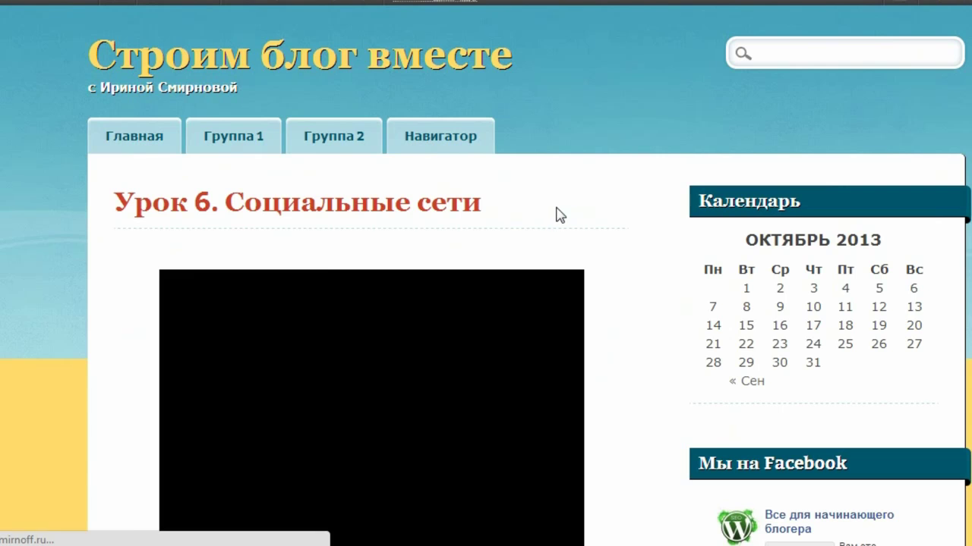
scroll(609, 218, "down", 4)
scroll(610, 218, "down", 2)
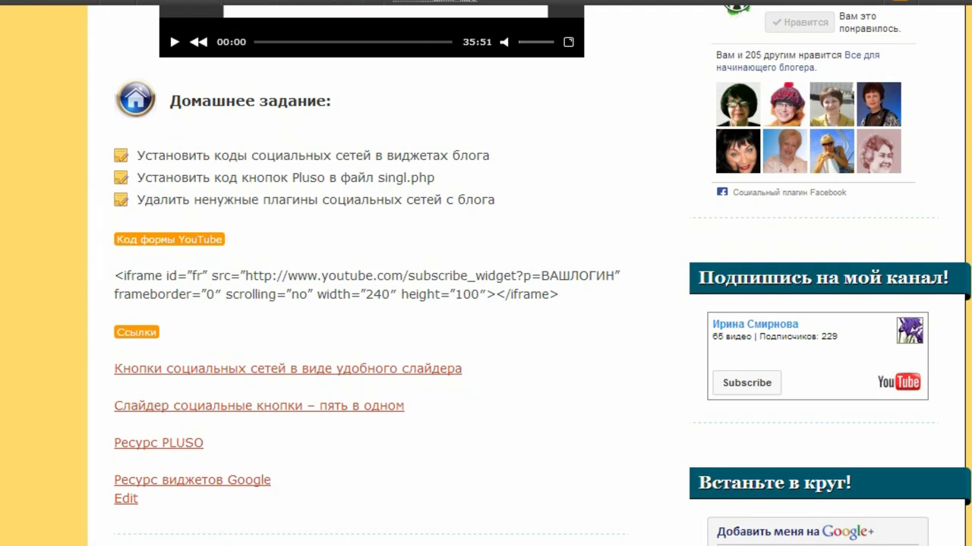
- Return to the post editor and open the settings of the Ярлык shortcode
left_click(373, 6)
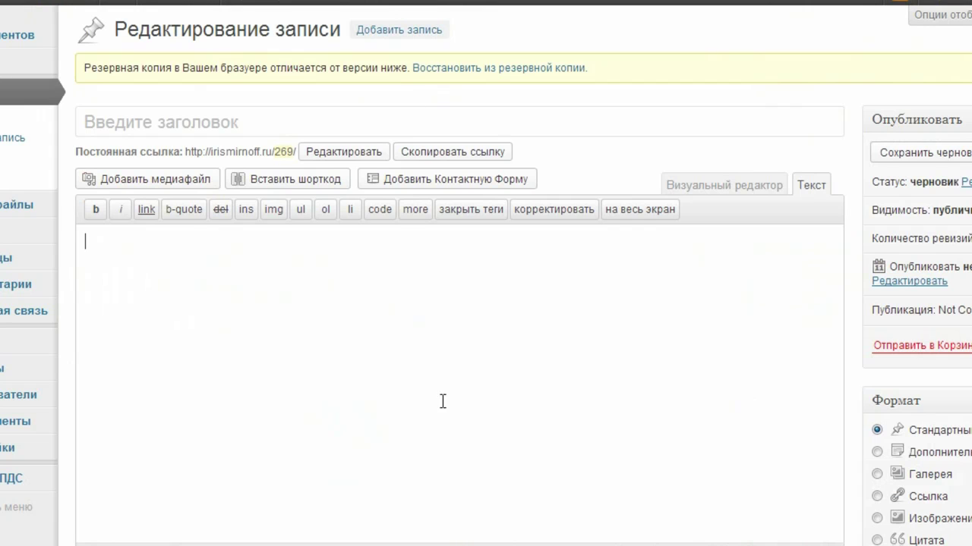
left_click(282, 181)
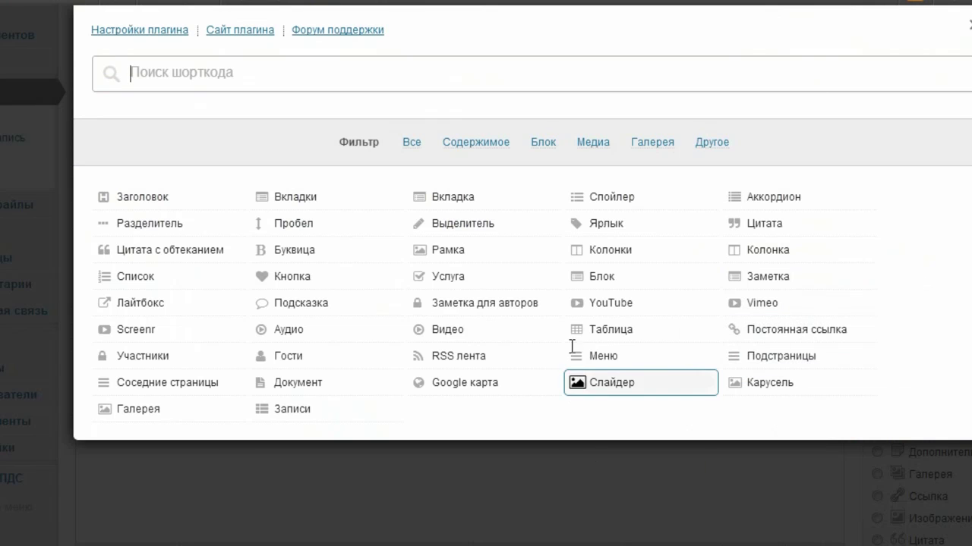
left_click(611, 225)
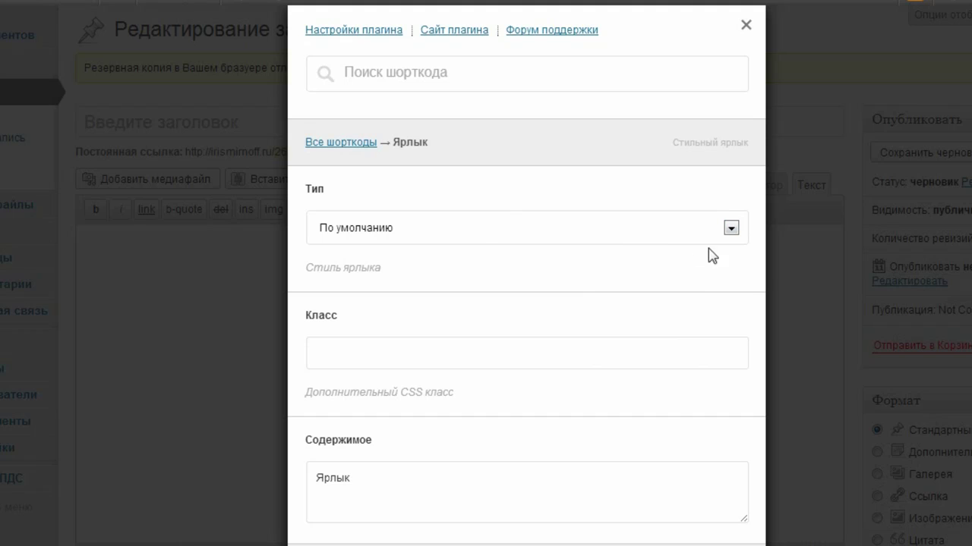
- Enable the preview of the label shortcode and try the label types Успех and Внимание
left_click(731, 230)
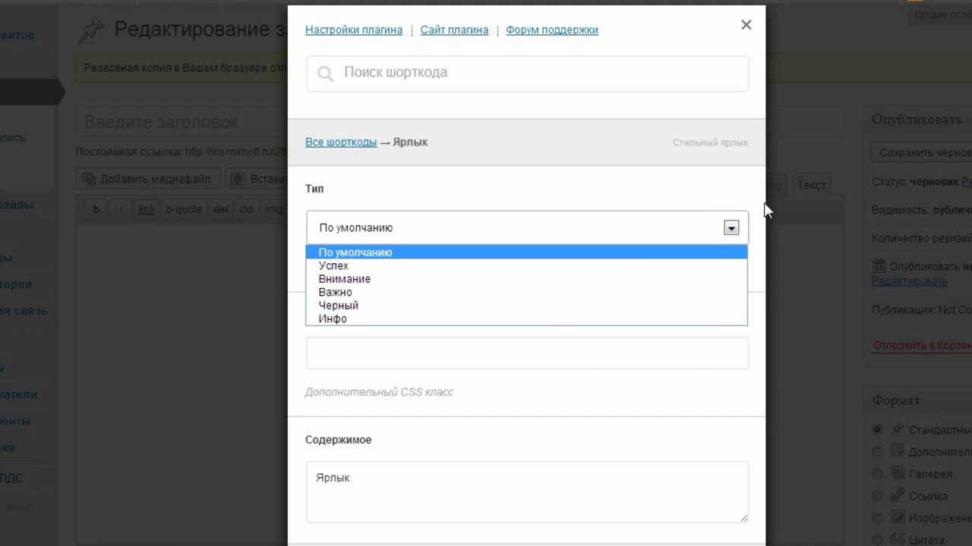
scroll(588, 402, "down", 2)
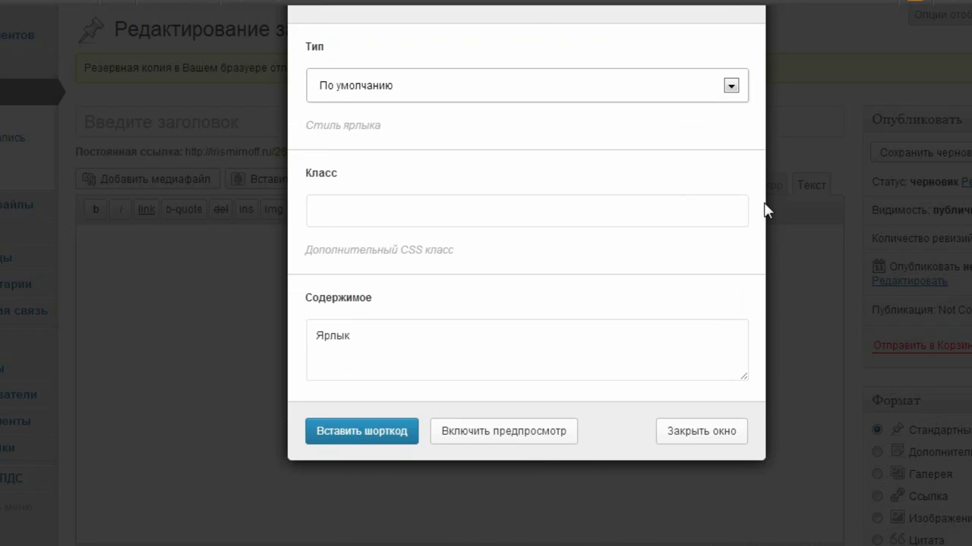
left_click(514, 443)
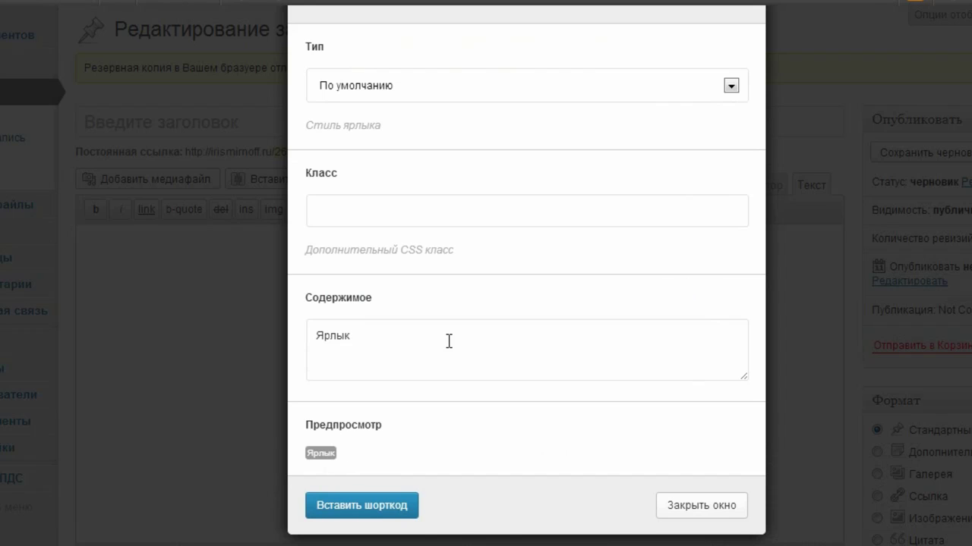
left_click(731, 87)
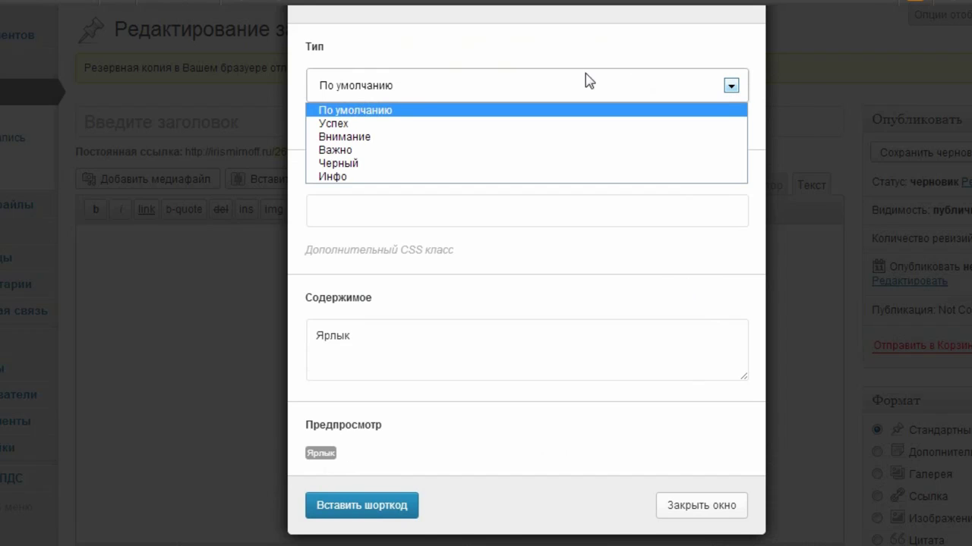
left_click(366, 123)
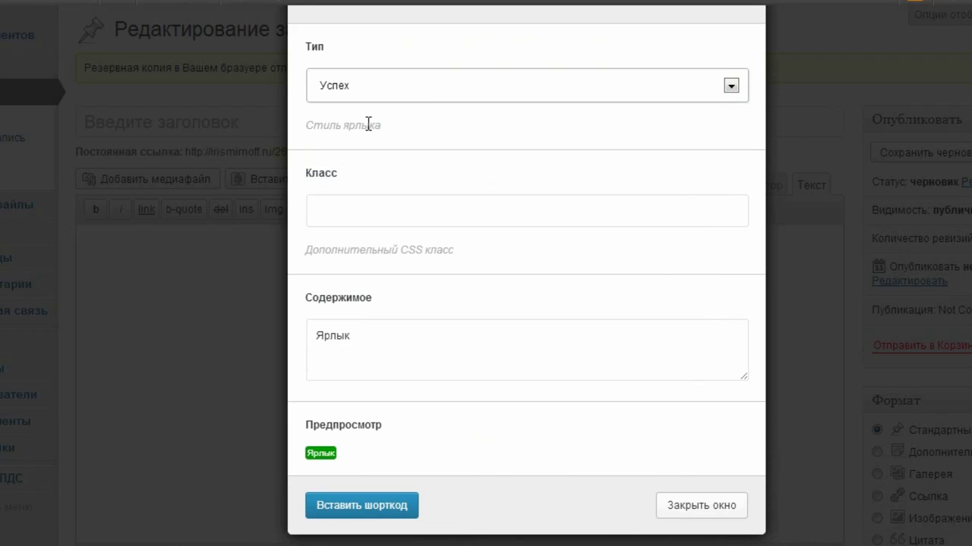
left_click(732, 87)
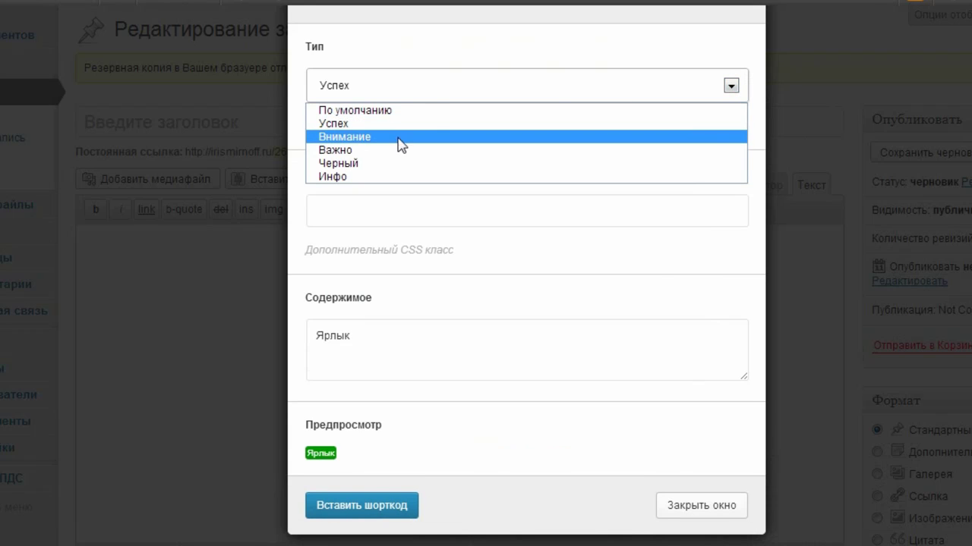
left_click(392, 146)
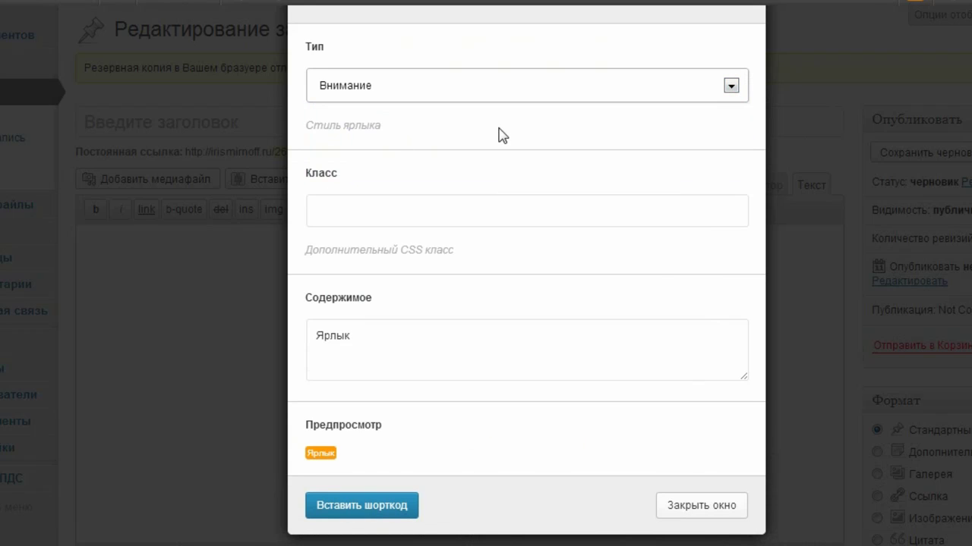
- Replace the label's content with "Нажми сюда!" and return to the list of all shortcodes without inserting it
left_click_drag(318, 336, 353, 334)
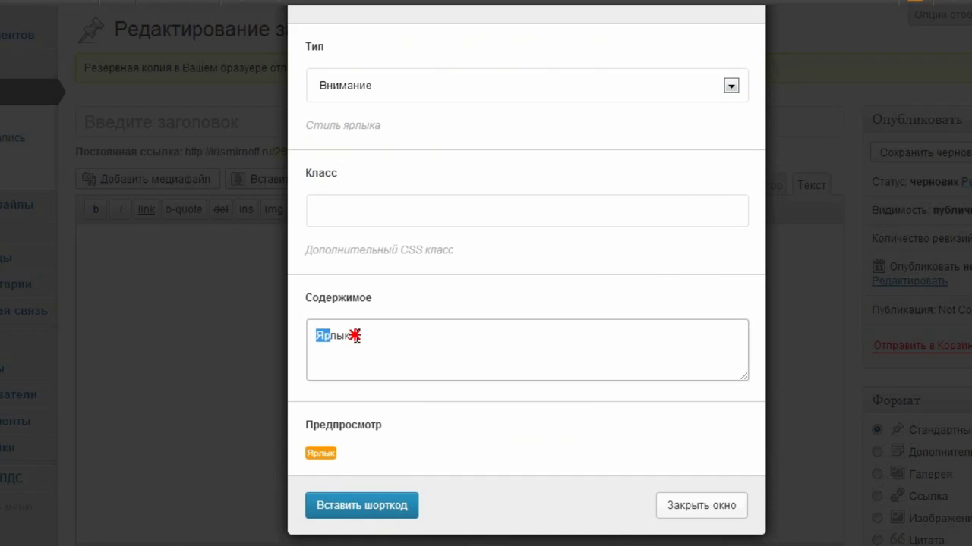
type("Наж")
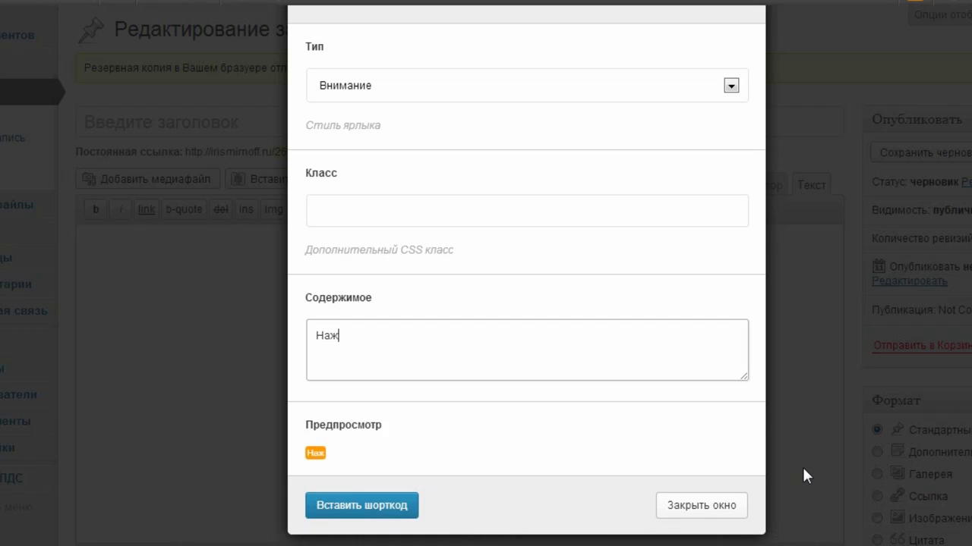
type("ми сюда!")
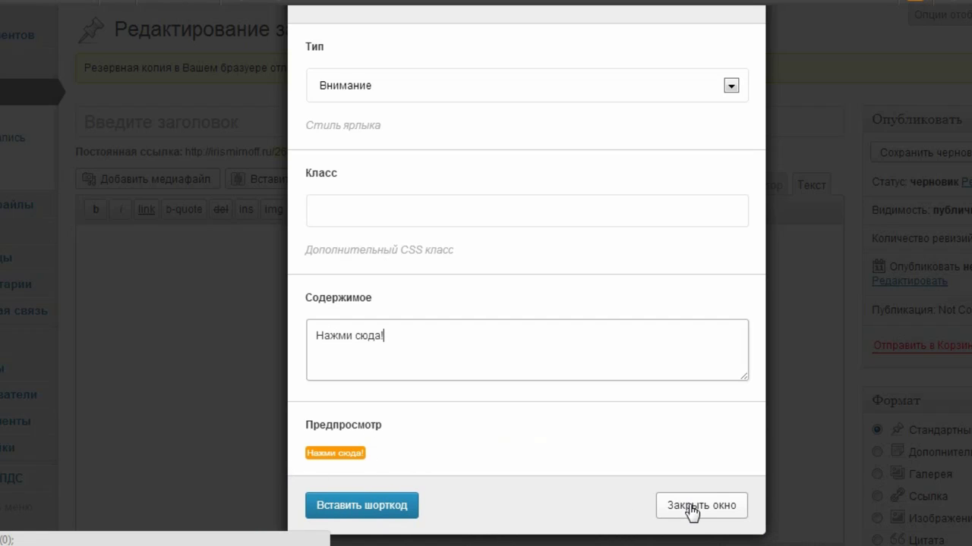
scroll(667, 361, "up", 3)
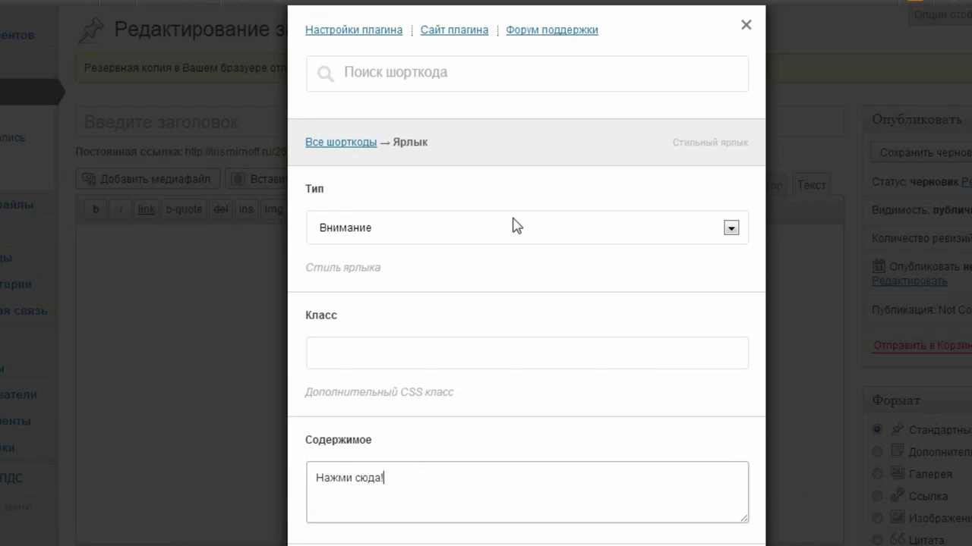
left_click(336, 142)
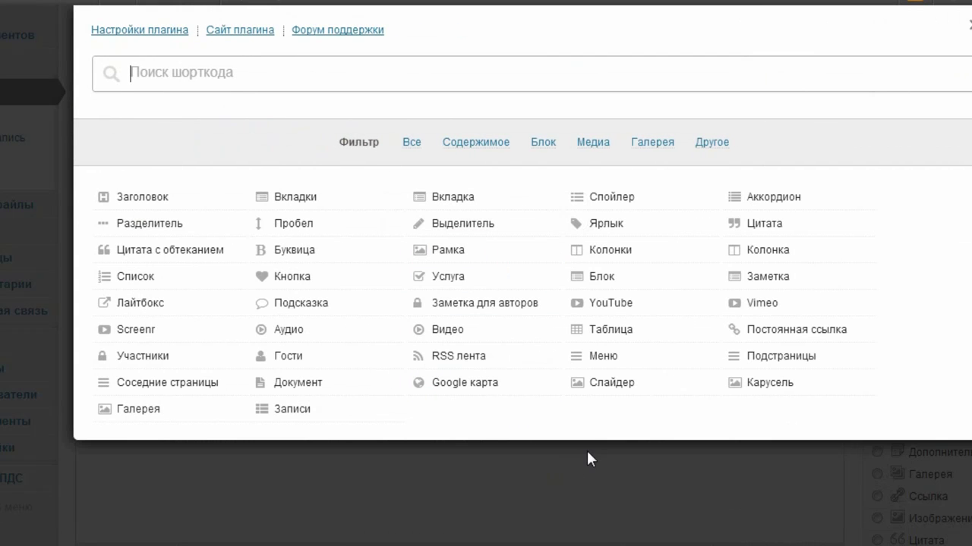
- Open the Услуга shortcode, examine its icon and icon size options, preview the service block and return to the shortcode list
left_click(449, 277)
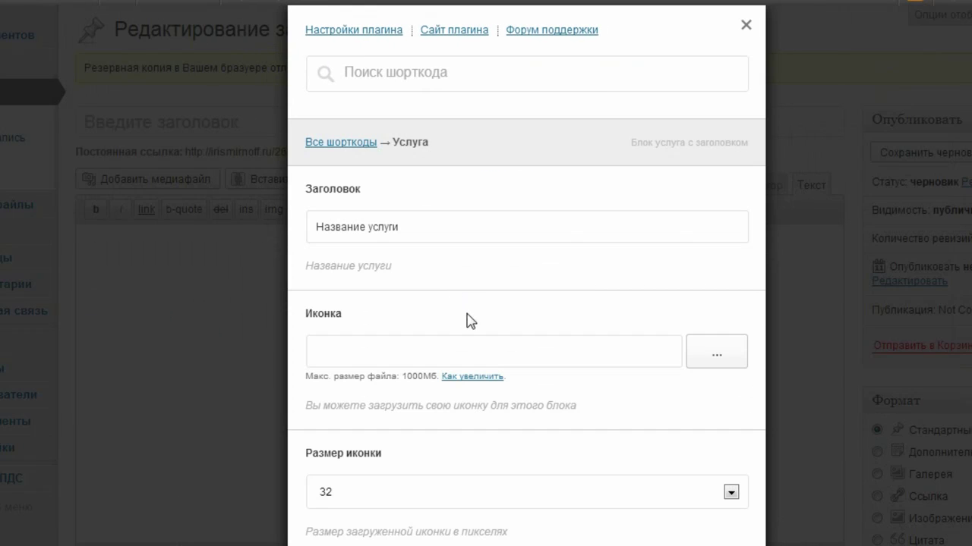
scroll(634, 222, "down", 2)
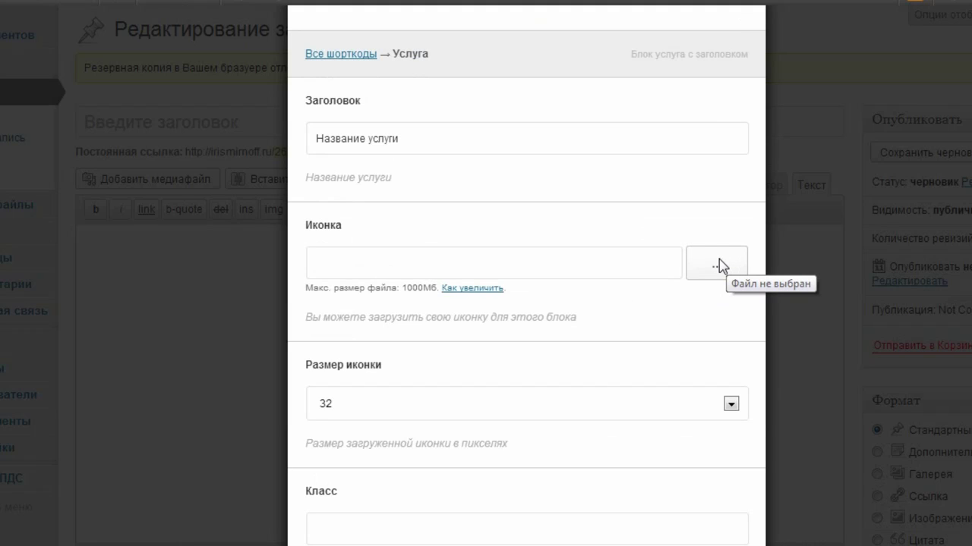
scroll(719, 259, "down", 4)
left_click(731, 227)
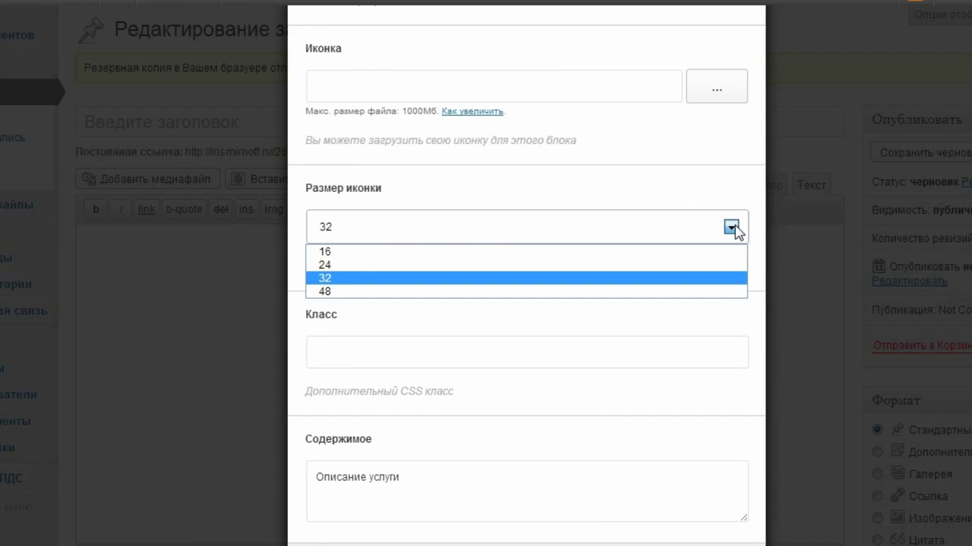
left_click(733, 229)
scroll(698, 254, "down", 2)
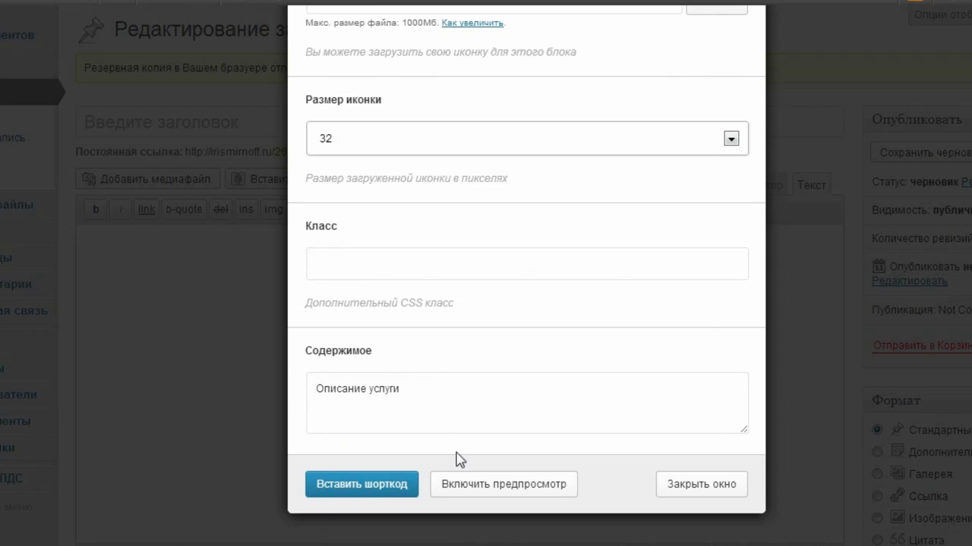
left_click(494, 483)
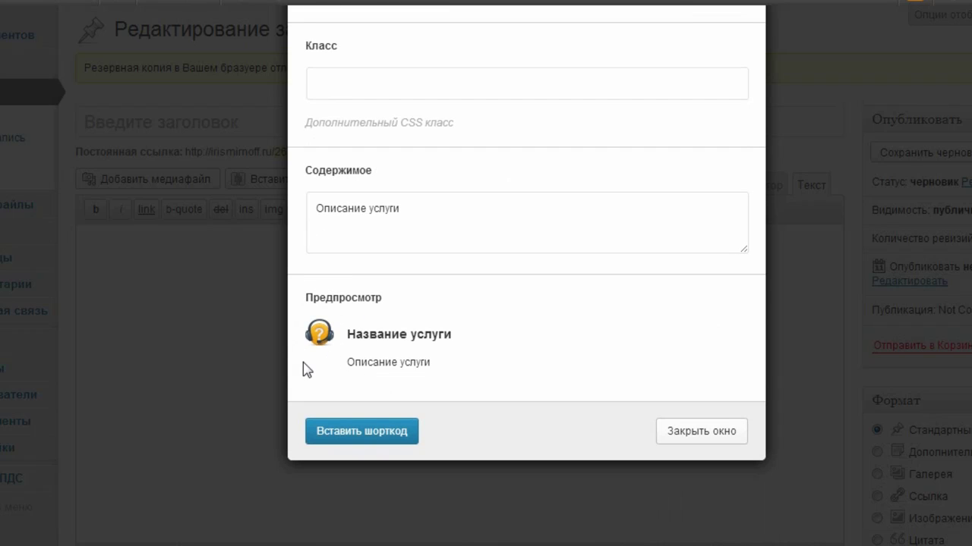
scroll(532, 281, "up", 5)
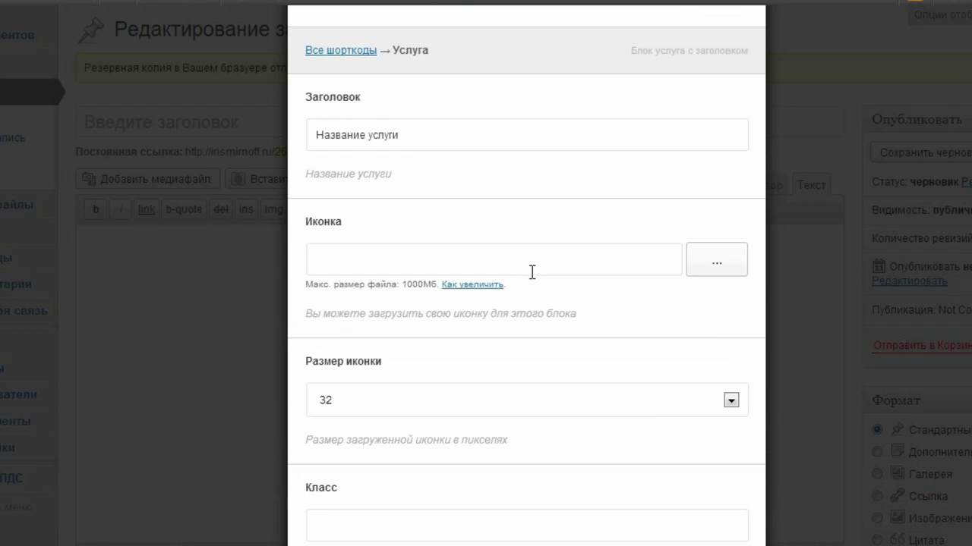
left_click(363, 50)
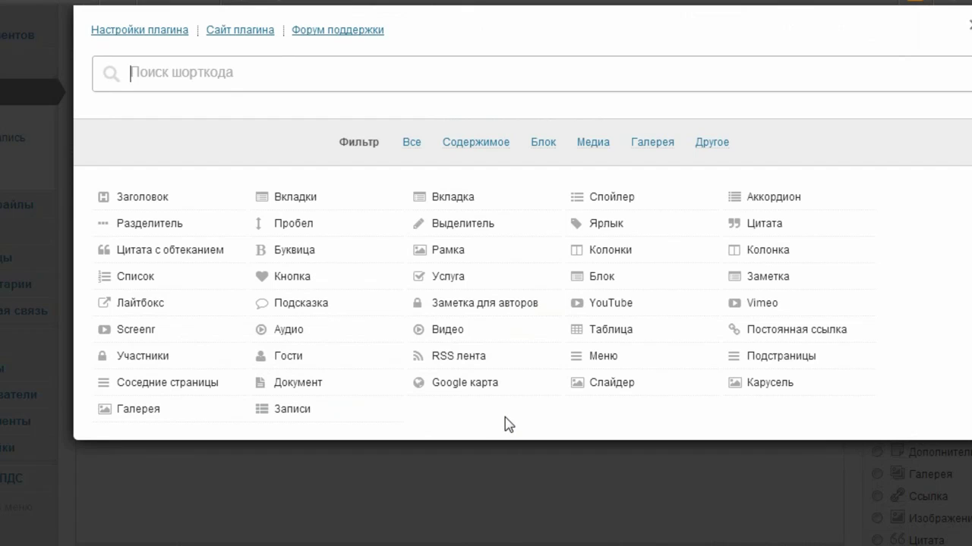
- Open the Выделитель shortcode settings and preview the highlighted text
left_click(464, 225)
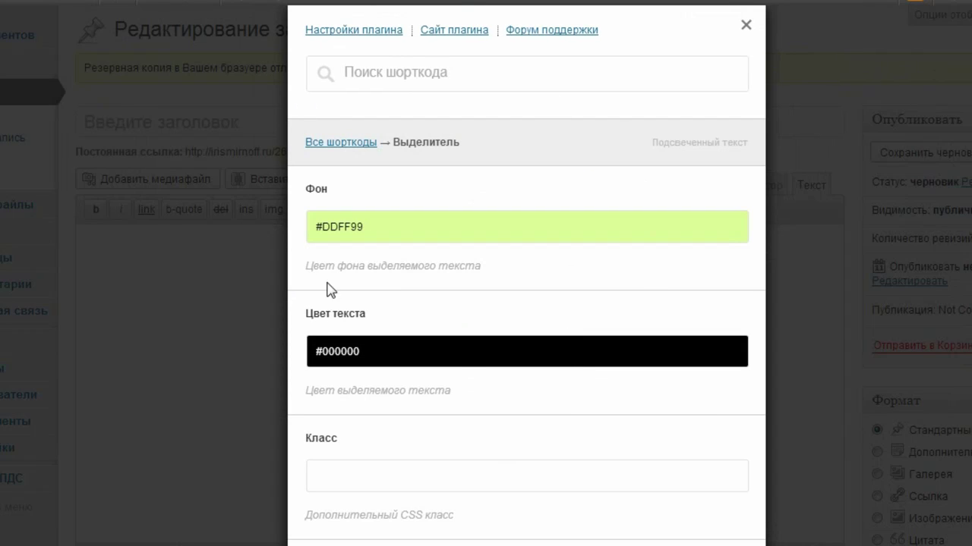
scroll(596, 280, "down", 4)
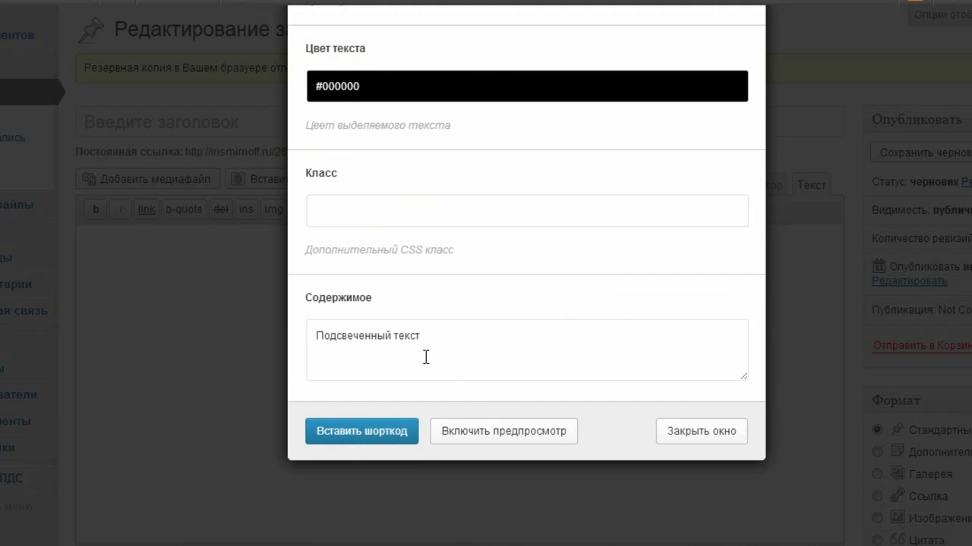
left_click(490, 434)
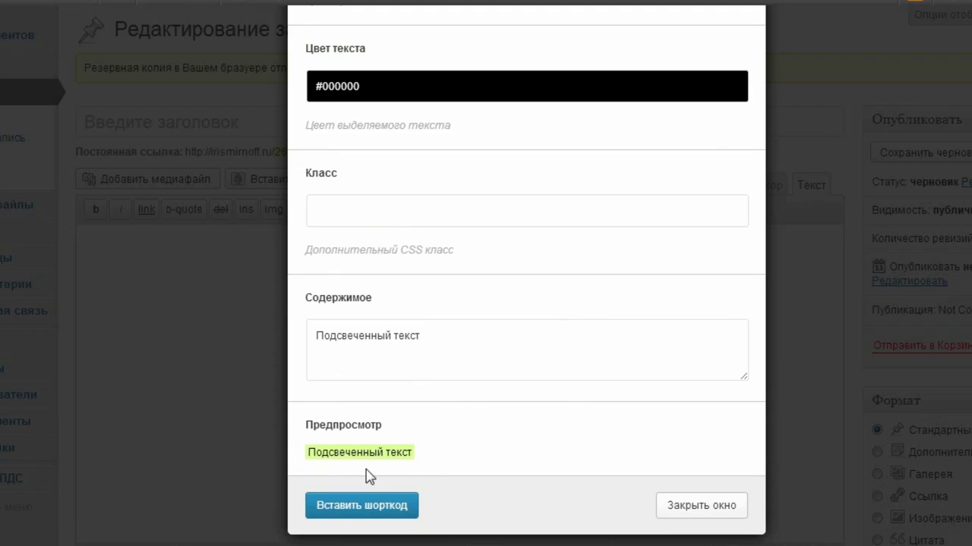
- Set the highlight background colour to #ff999a, check it in the preview and return to the shortcode list without inserting it
scroll(556, 346, "up", 3)
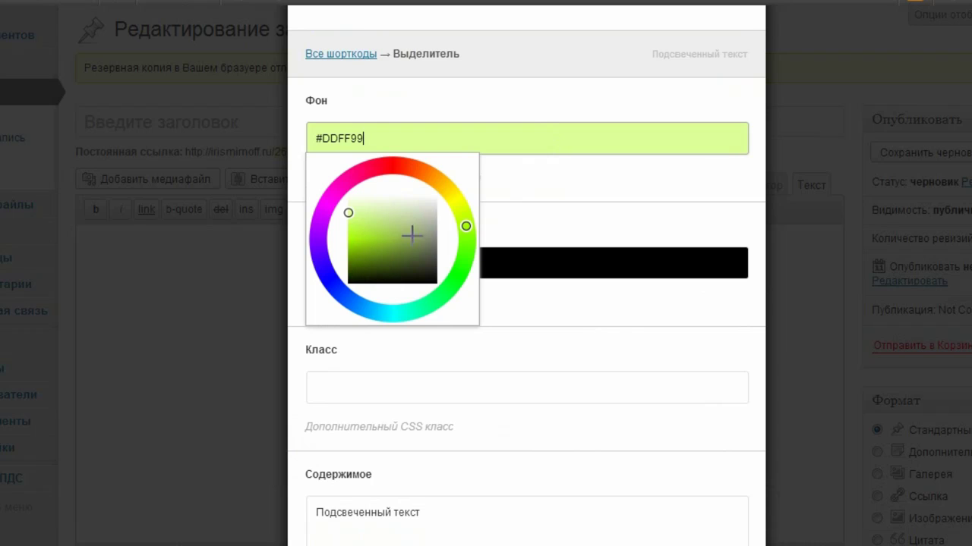
mouse_move(463, 224)
left_mouse_down()
mouse_move(436, 160)
mouse_move(391, 154)
left_mouse_up()
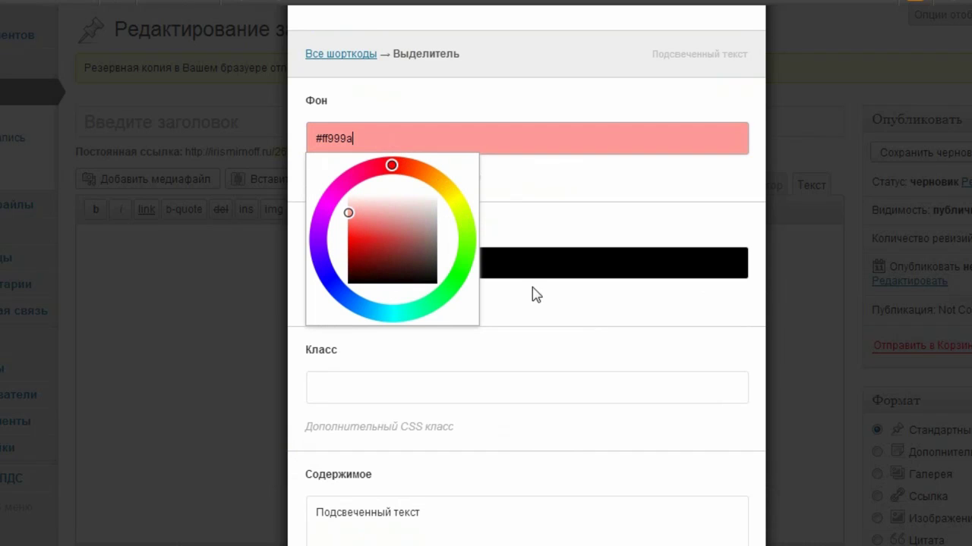
left_click(612, 337)
scroll(600, 379, "down", 4)
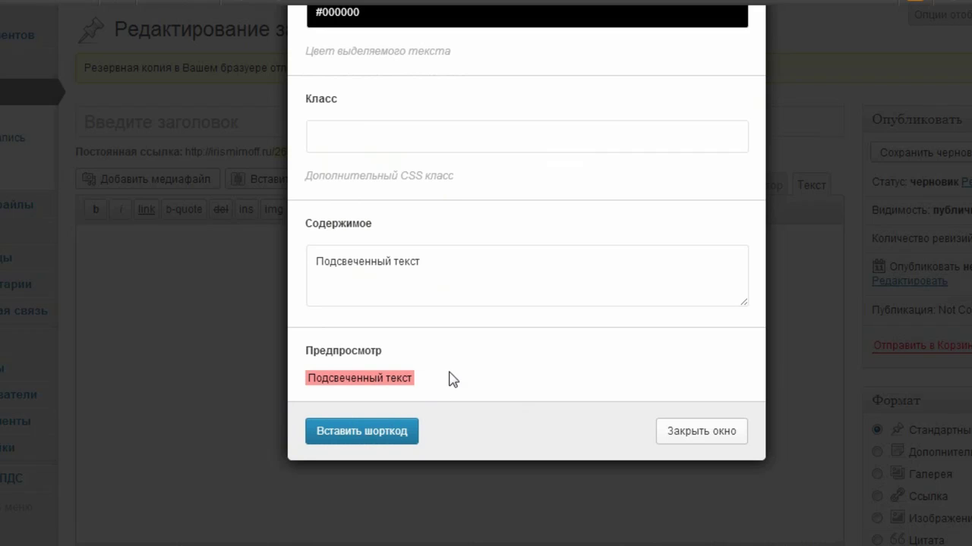
scroll(470, 341, "up", 5)
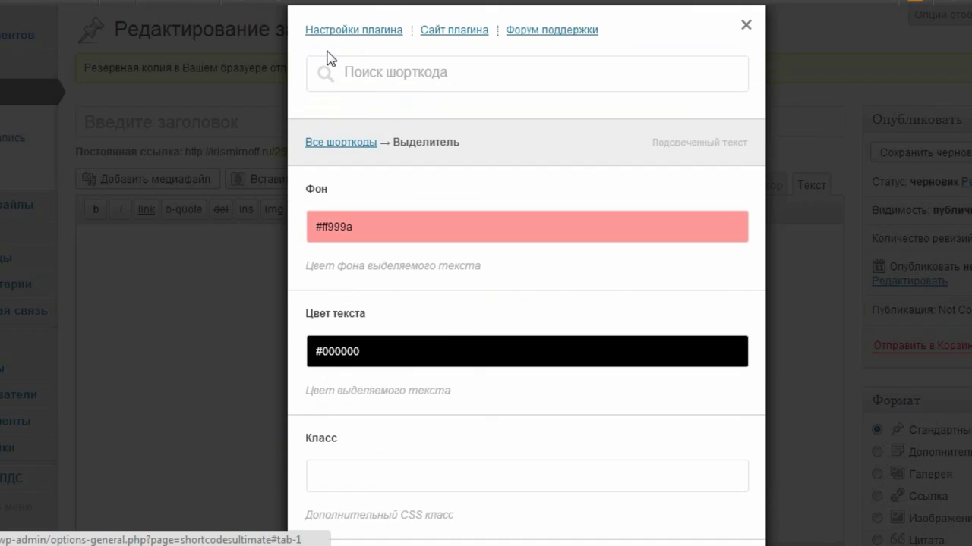
left_click(321, 144)
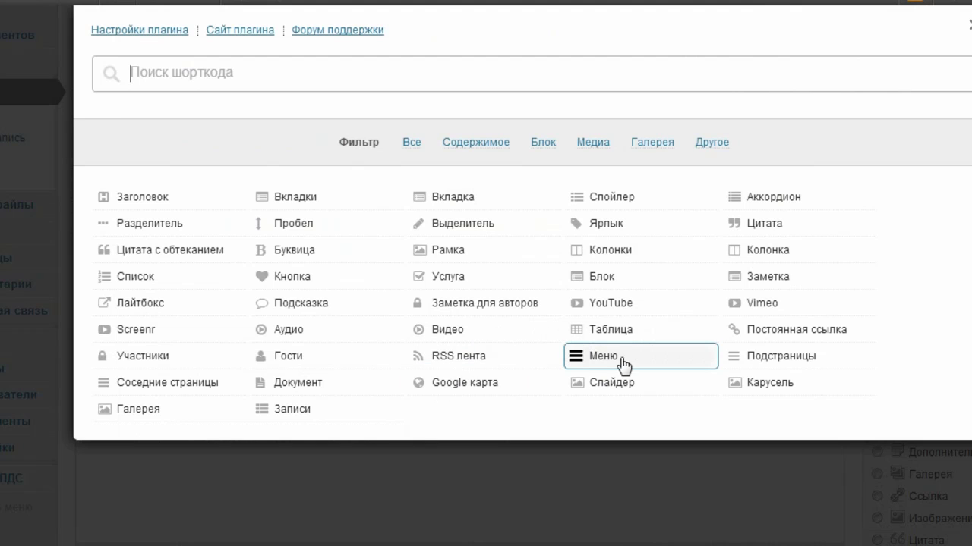
- Open the Колонки shortcode, switch to the коды file in Notepad and copy the iframe code of the YouTube subscription widget
left_click(611, 255)
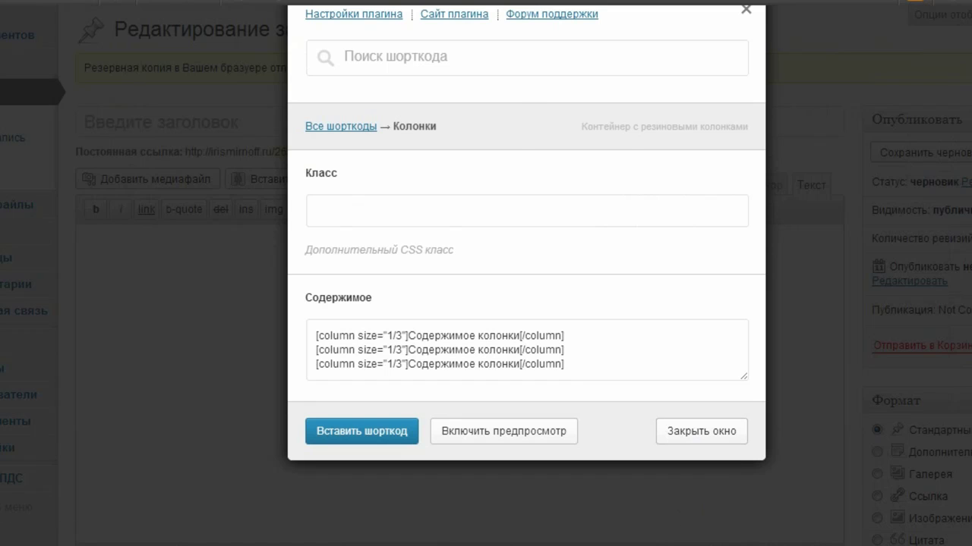
key("alt+Tab")
scroll(837, 166, "down", 8)
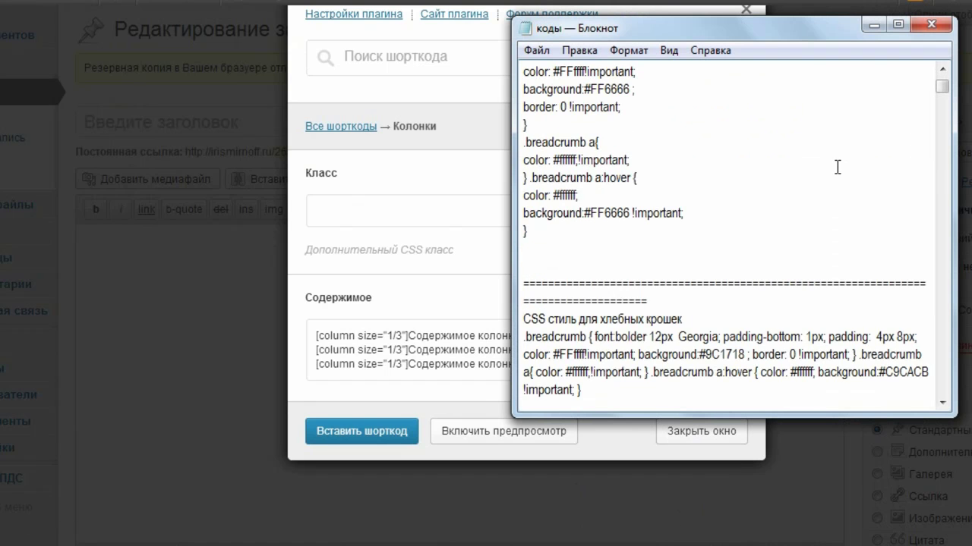
scroll(837, 166, "down", 8)
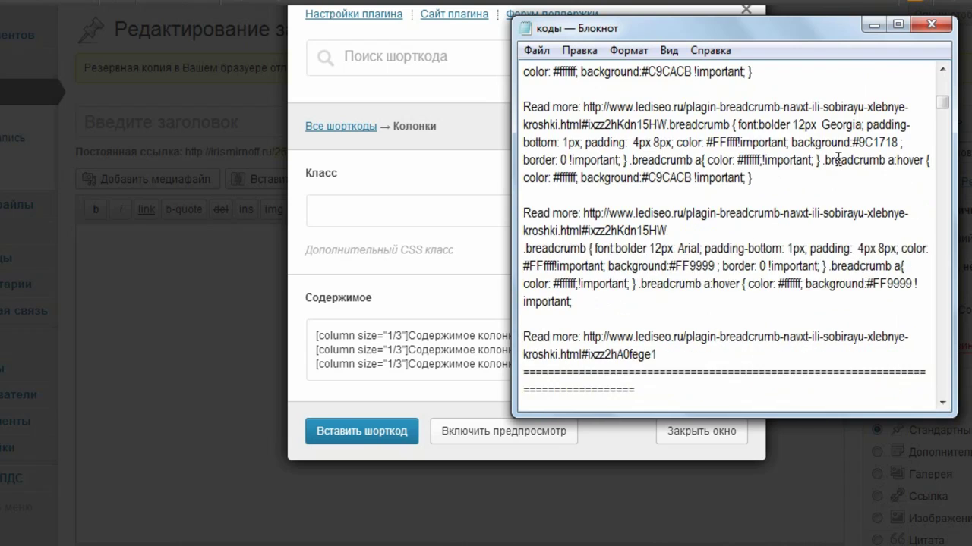
left_click_drag(955, 155, 970, 155)
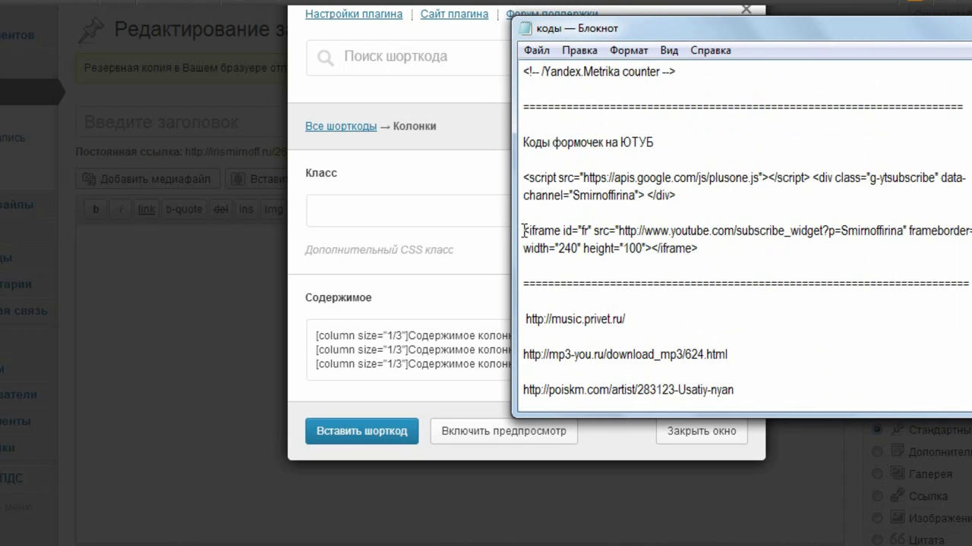
left_click_drag(523, 230, 700, 248)
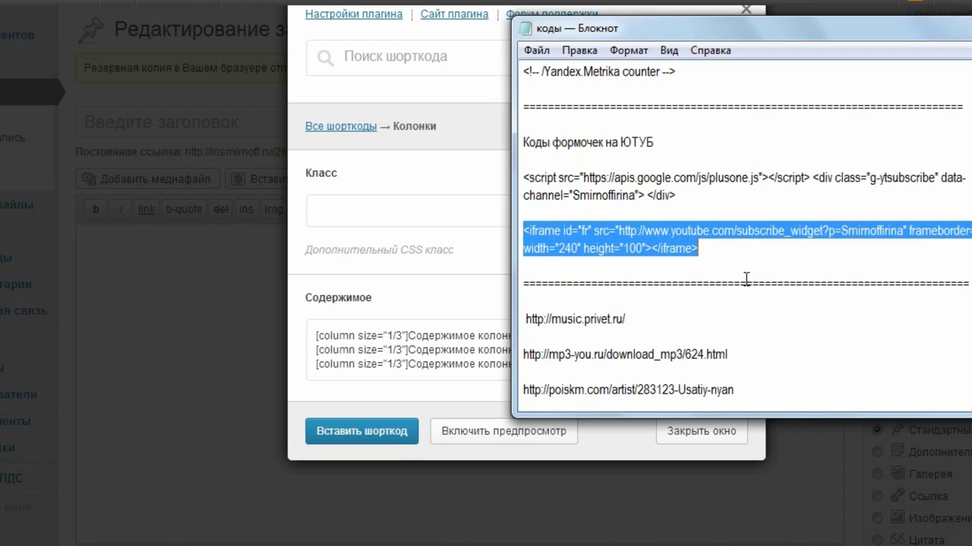
- Return to the WordPress post editor, close the shortcode window and reopen the Колонки shortcode settings
left_click(846, 429)
left_click(701, 431)
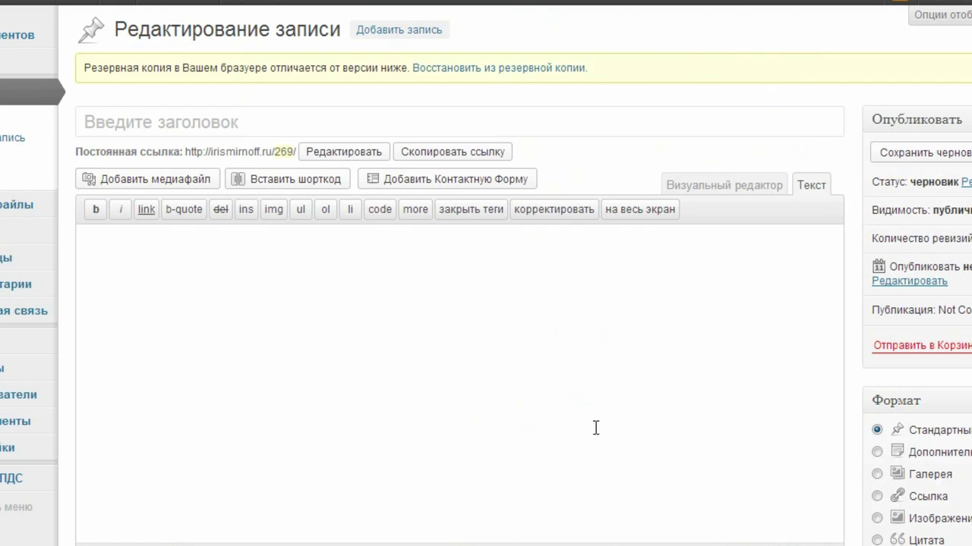
left_click(308, 187)
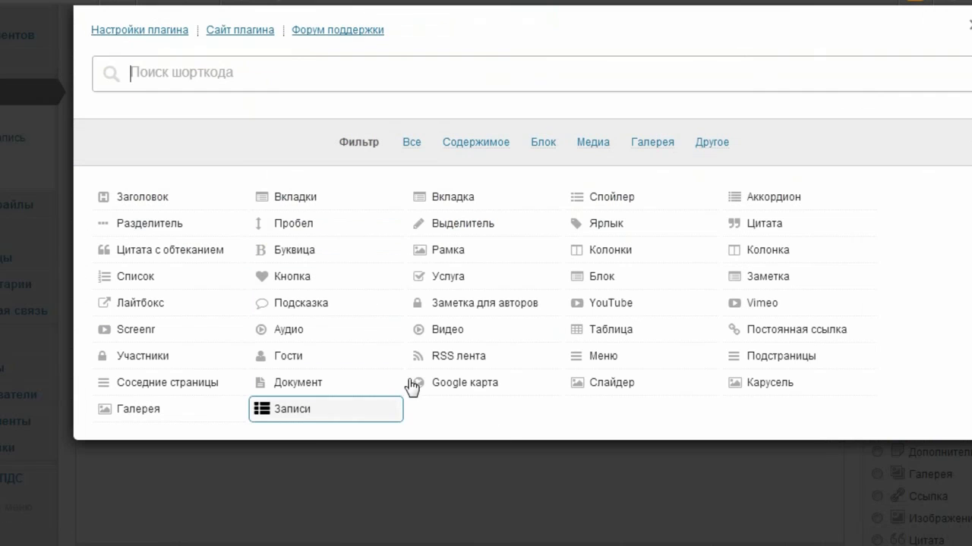
left_click(600, 251)
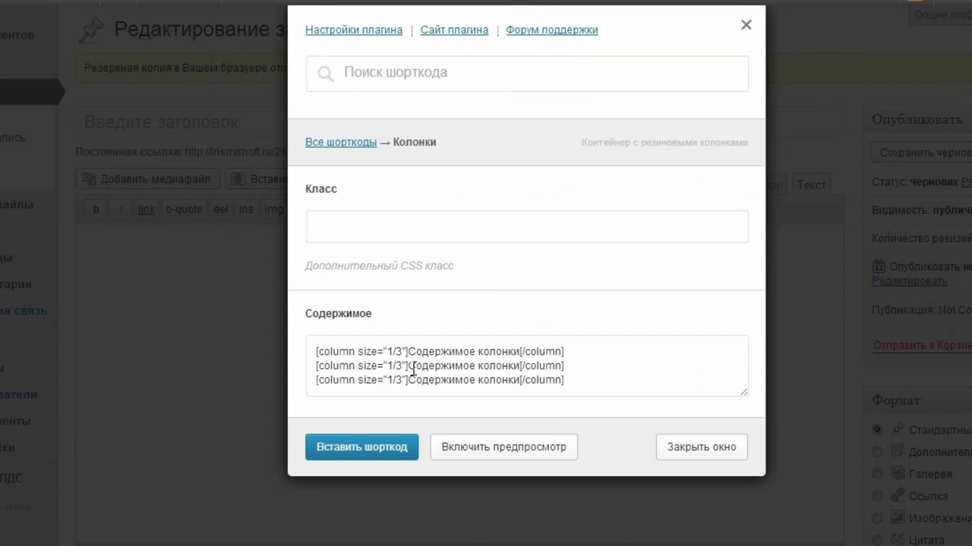
- Enable the Колонки preview and replace the second column's placeholder text with the copied iframe code of the YouTube subscription widget
left_click_drag(409, 365, 478, 367)
left_click(497, 452)
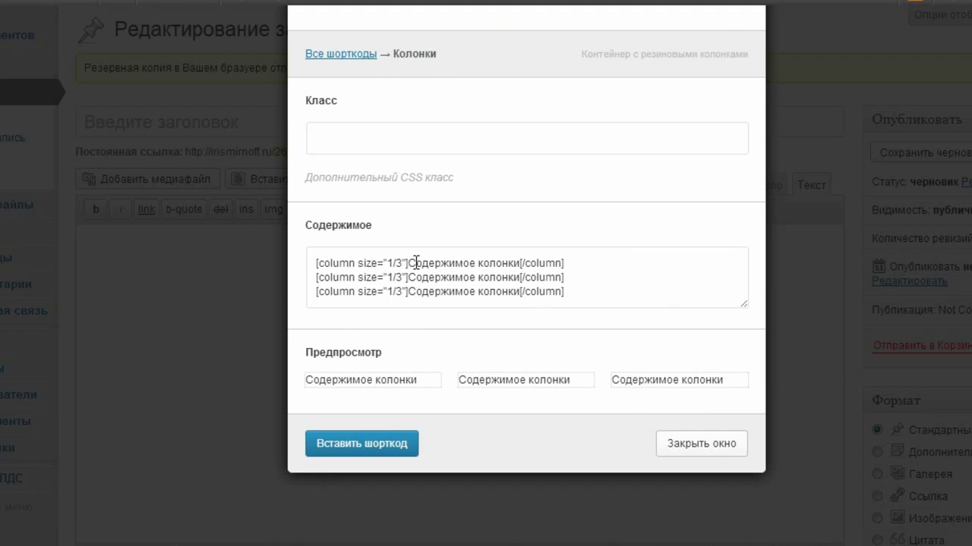
left_click_drag(409, 278, 520, 278)
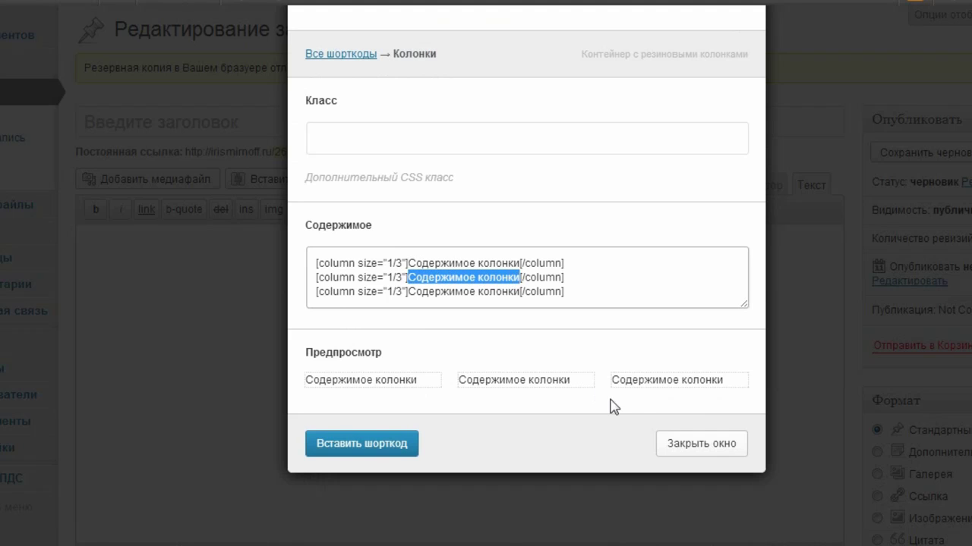
type("<iframe id=\"fr\" src=\"http://www.youtube.com/subscribe_widget?p=Smirnoffirina\" frameborder=\"0\" scrolling=\"no\" width=\"240\" height=\"100\"></iframe>")
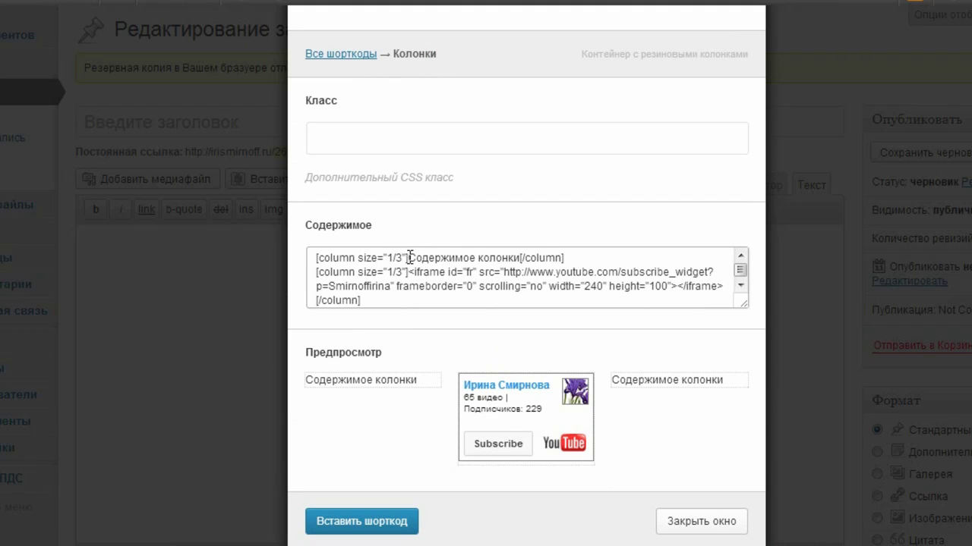
- Delete the placeholder text "Содержимое колонки" from the first and third columns, keeping their 1/3 column tags, and check the preview
left_click_drag(410, 258, 520, 259)
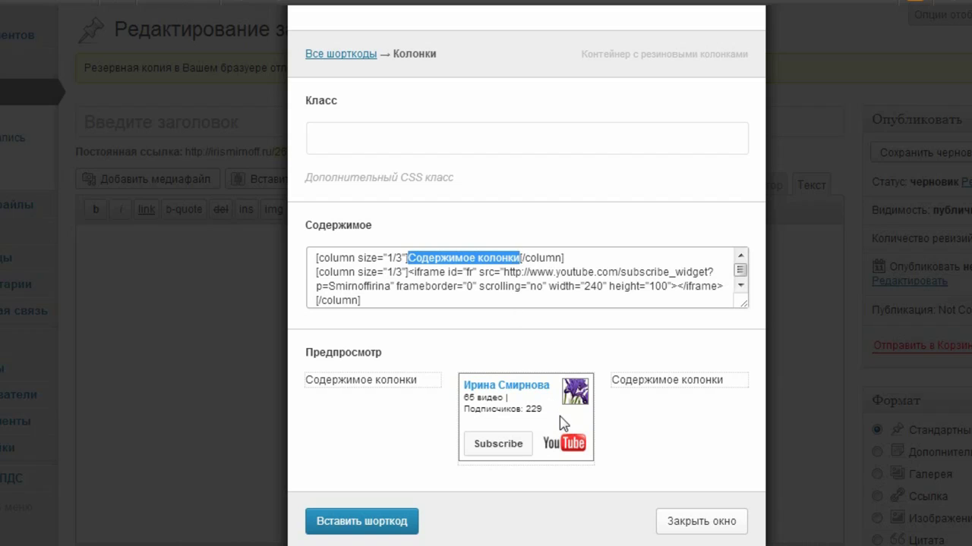
key("Delete")
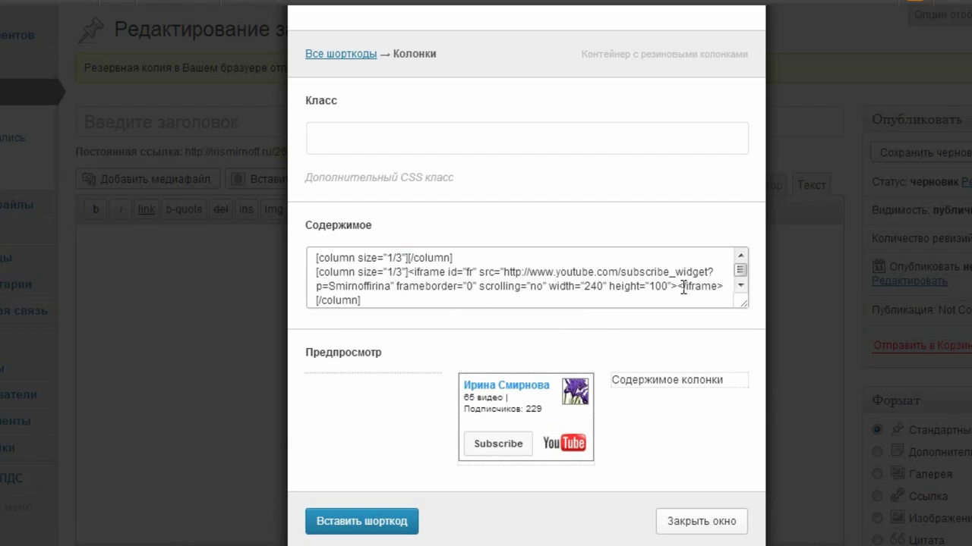
left_click(740, 285)
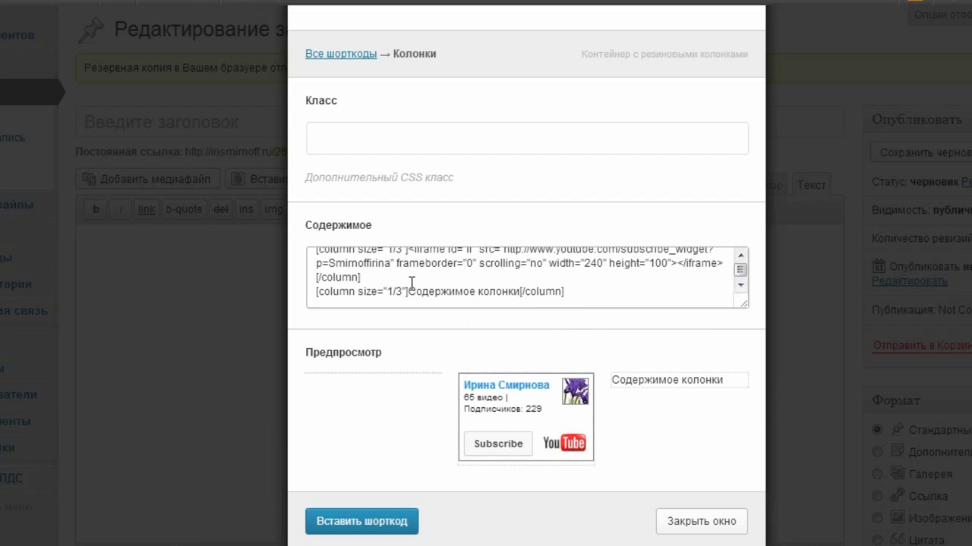
left_click_drag(408, 291, 519, 291)
key("BackSpace")
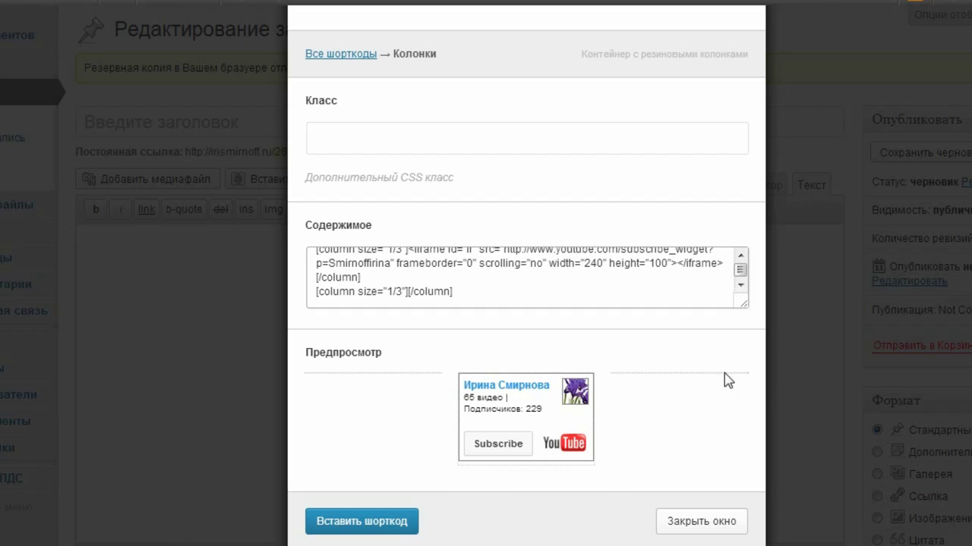
scroll(721, 372, "up", 2)
scroll(722, 349, "up", 2)
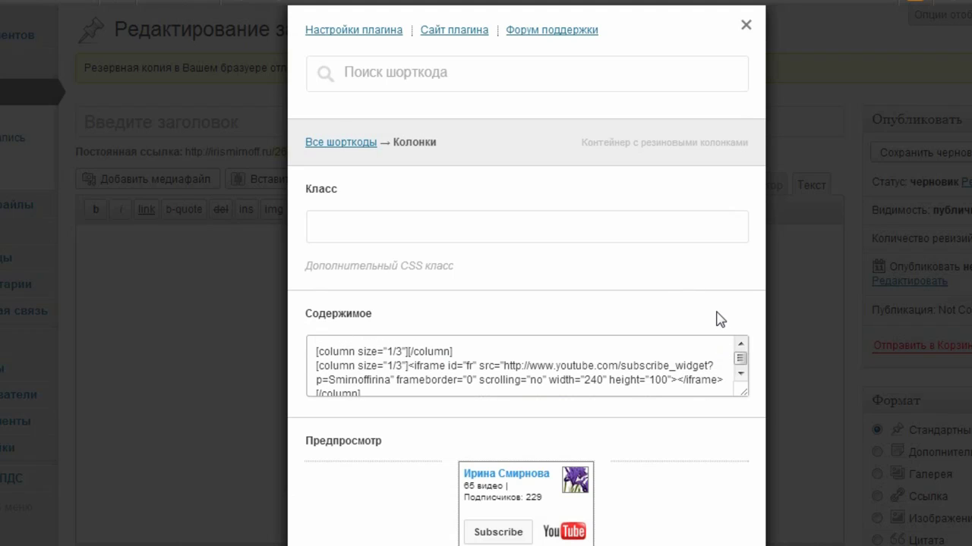
scroll(727, 284, "down", 2)
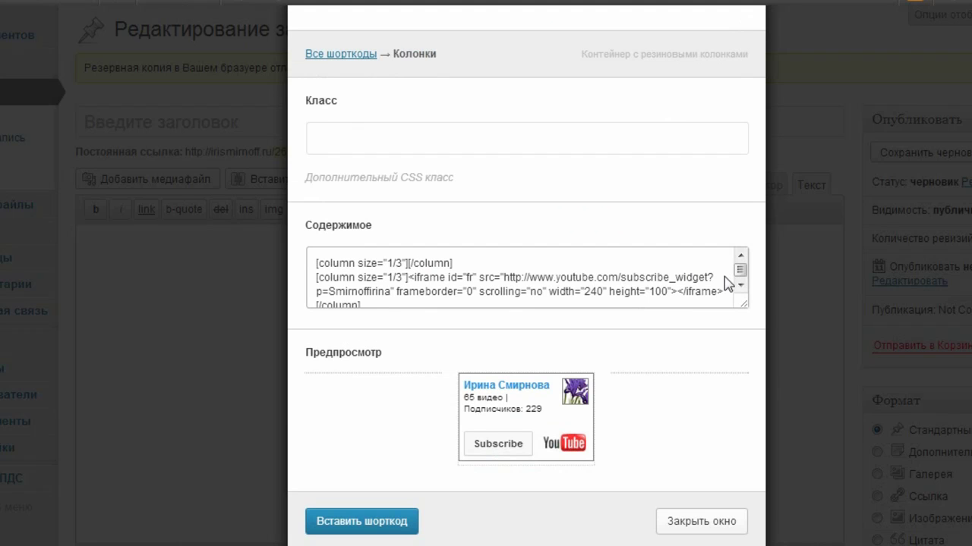